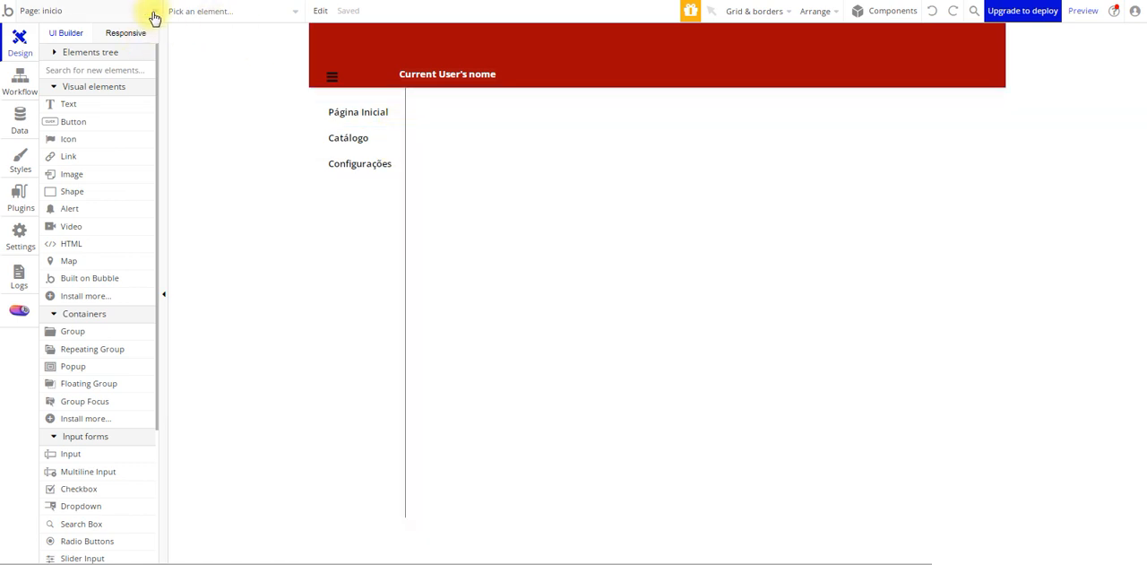
Expand the elements tree and examine the appearance properties of the inicio page
click(154, 18)
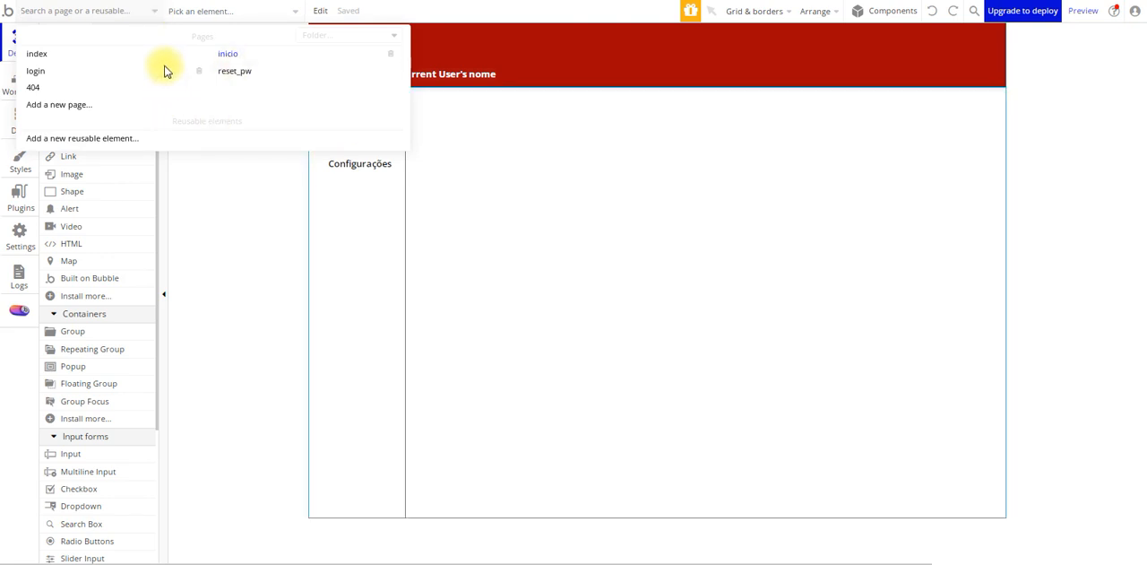
click(338, 67)
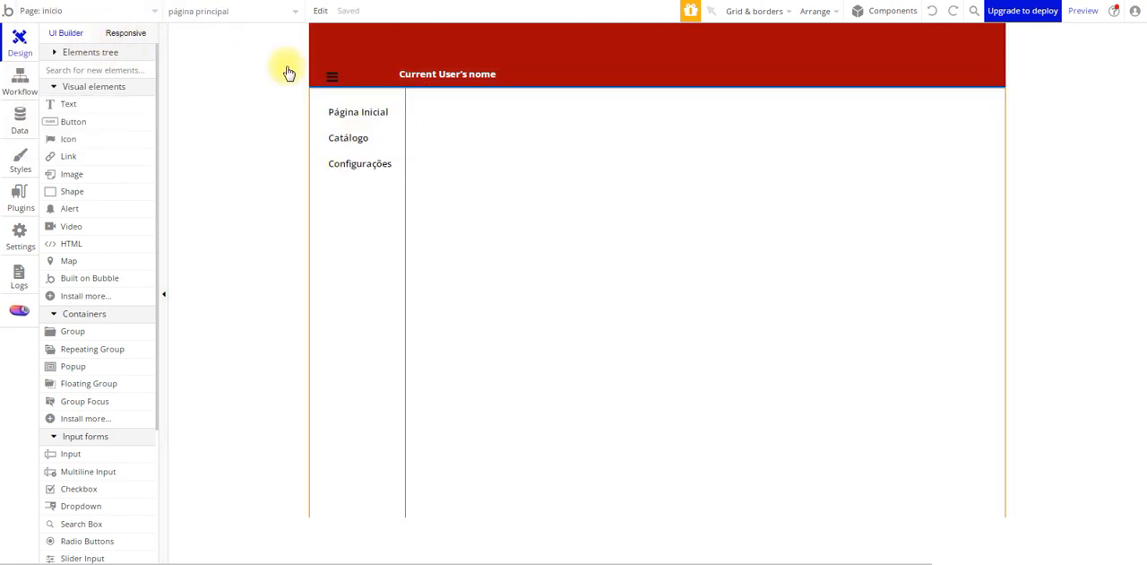
click(54, 52)
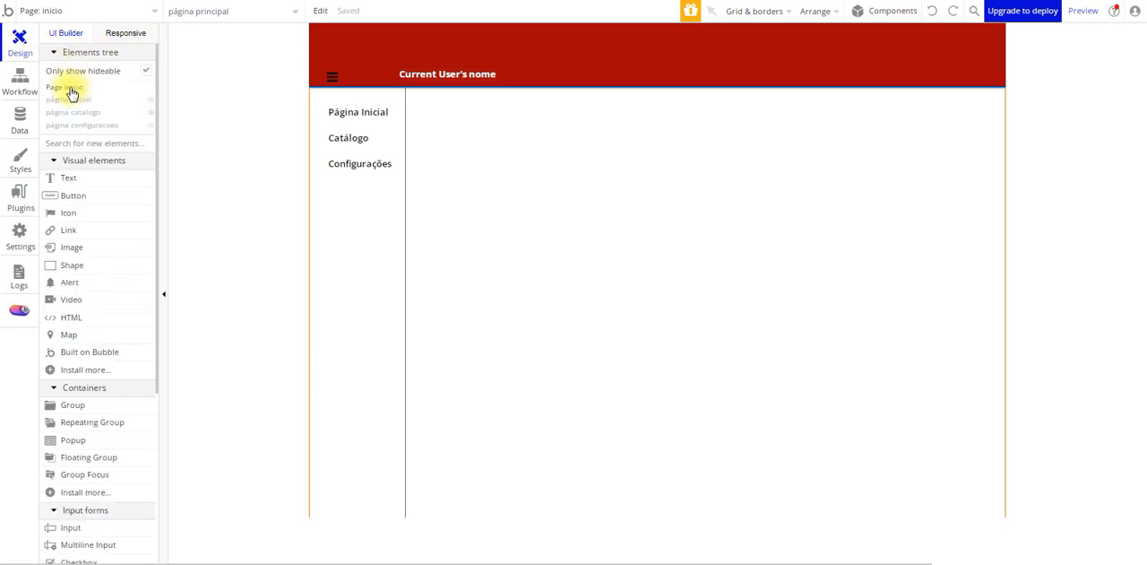
click(70, 89)
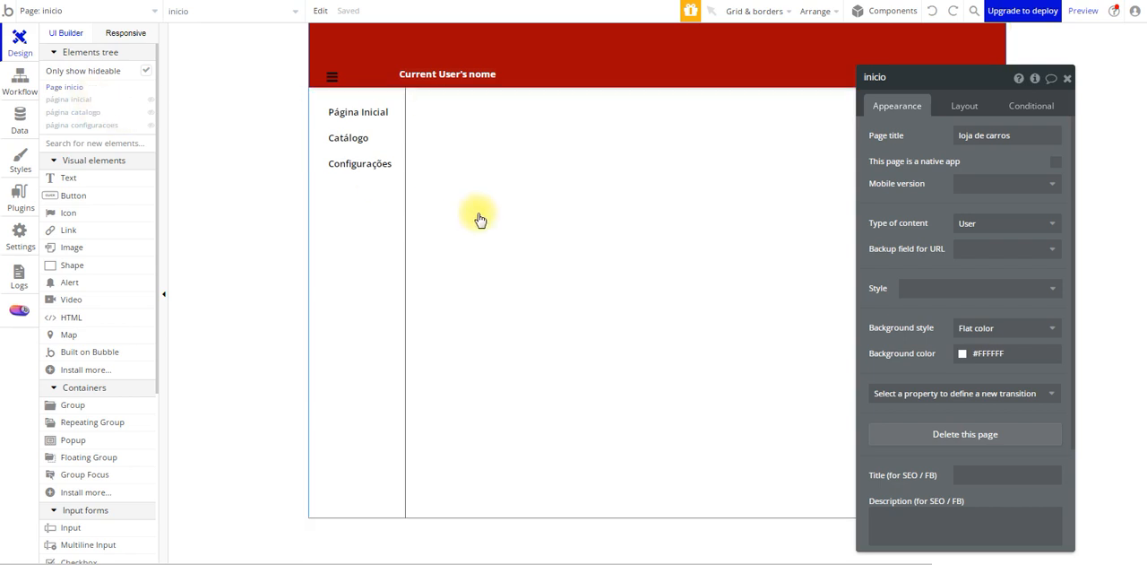
scroll(968, 358, down, 3)
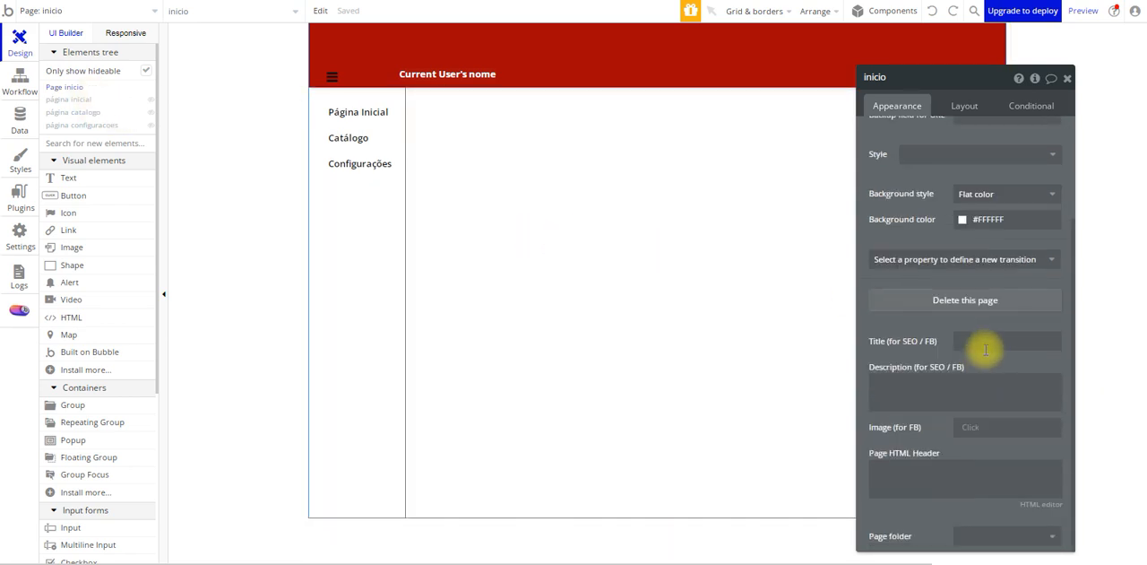
Reveal the cabeçalho group in the elements tree, then expand página principal and collapse cabeçalho there
click(547, 57)
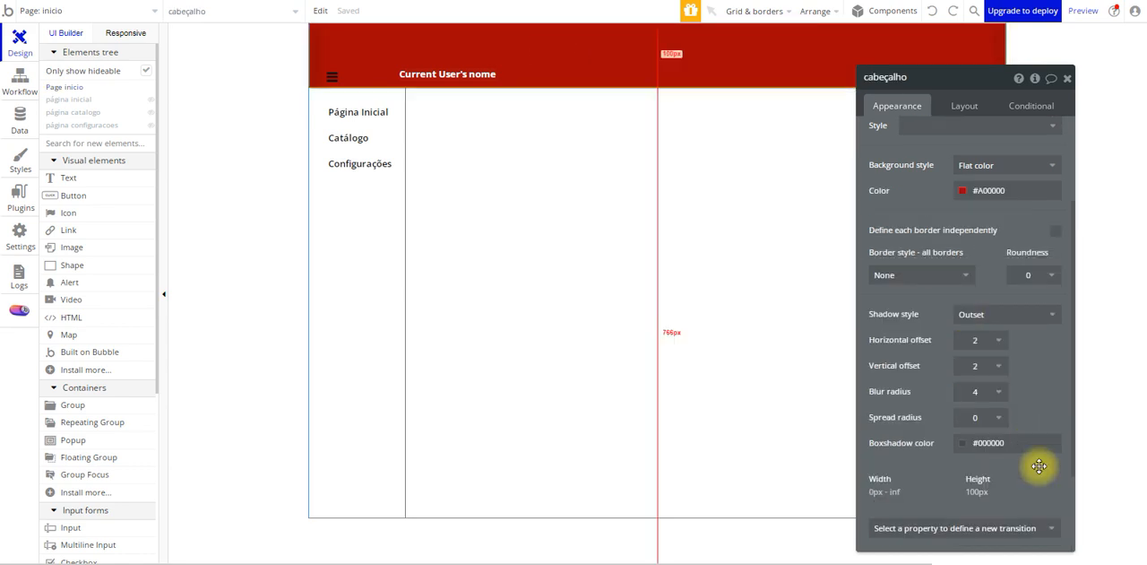
scroll(968, 316, down, 3)
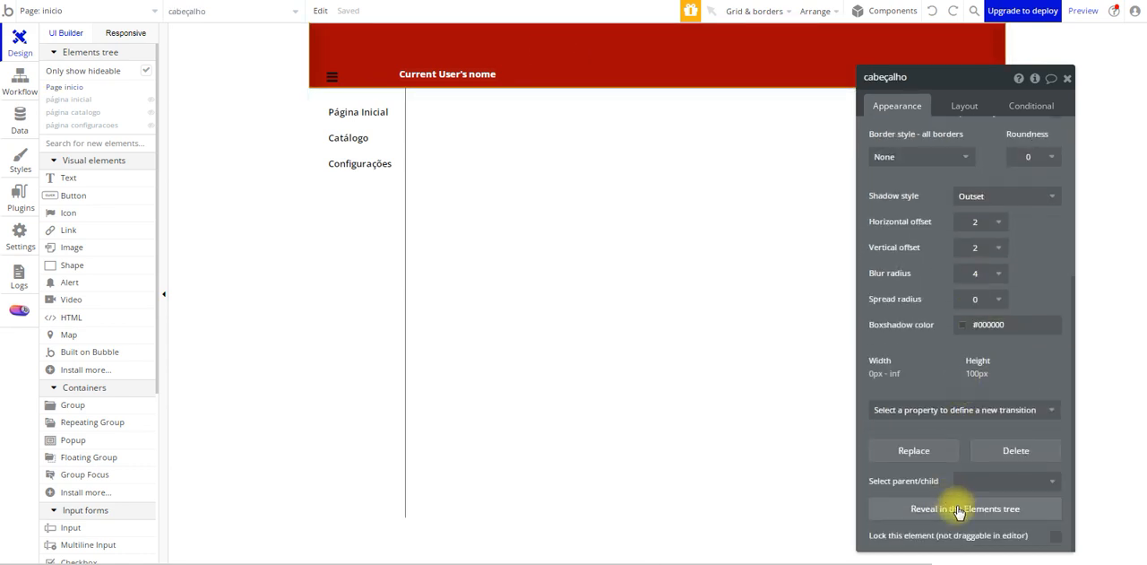
click(997, 518)
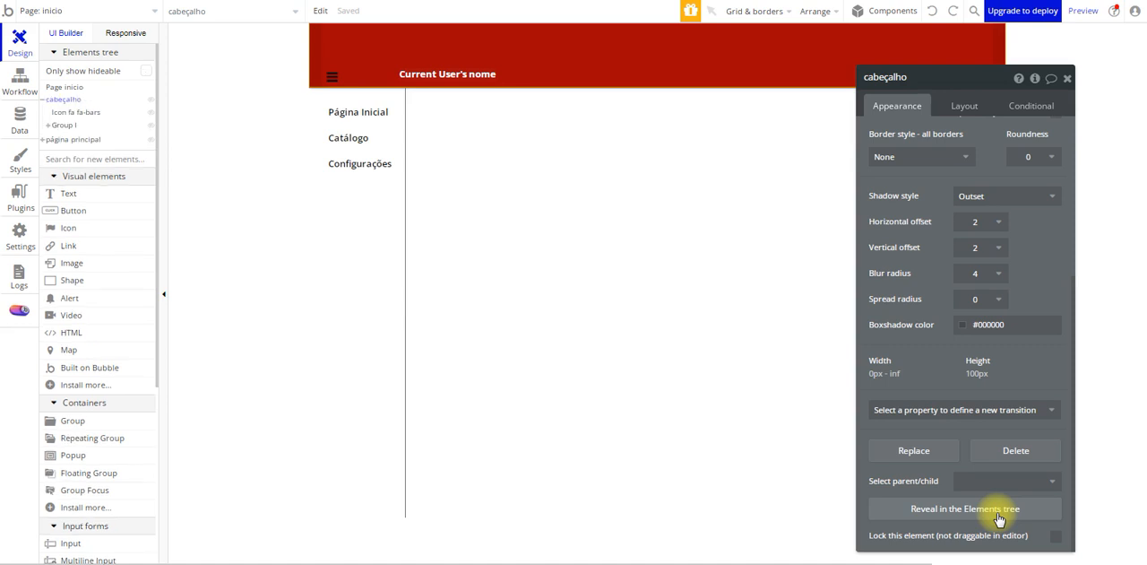
click(46, 140)
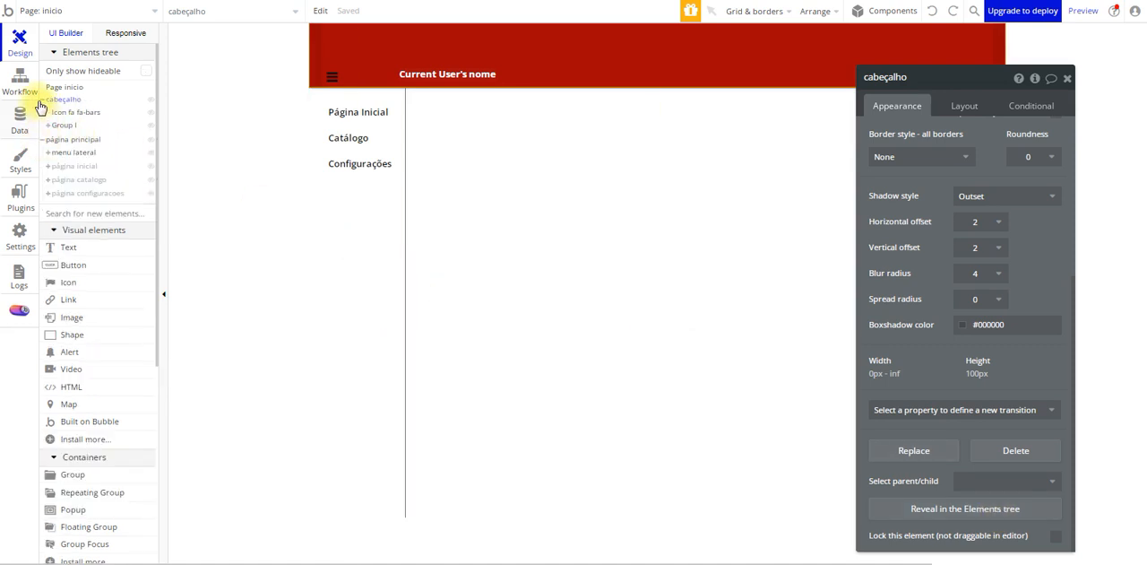
click(42, 100)
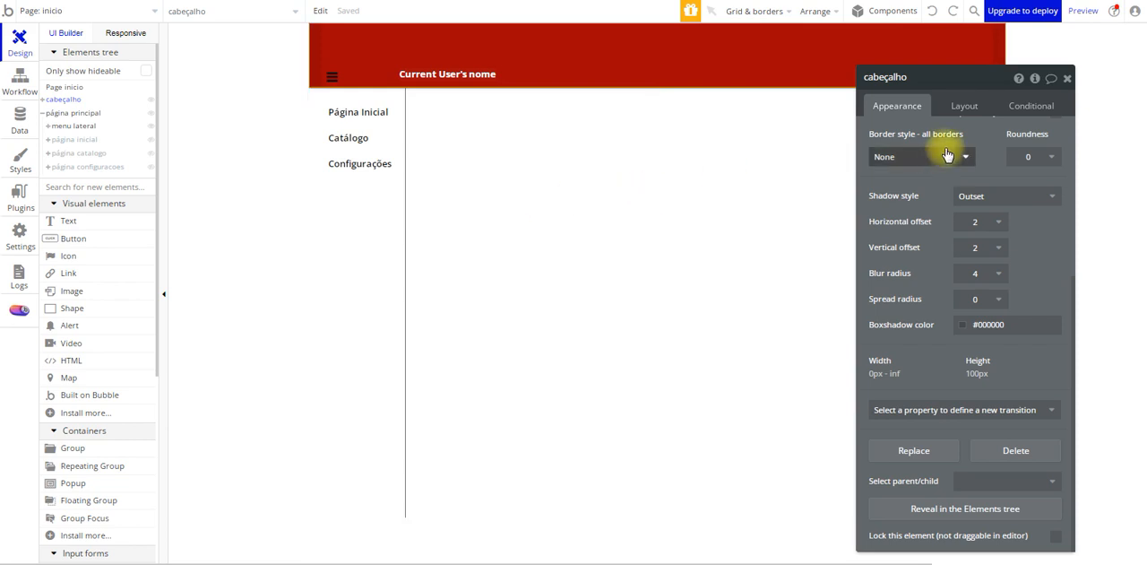
Rename the inicio page as painel
click(66, 87)
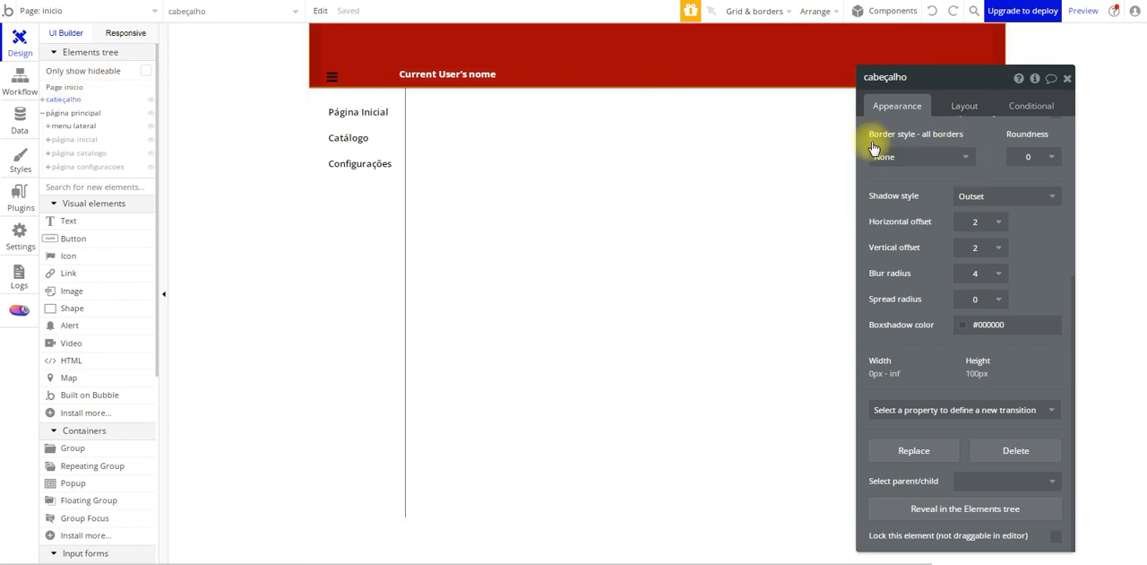
click(938, 78)
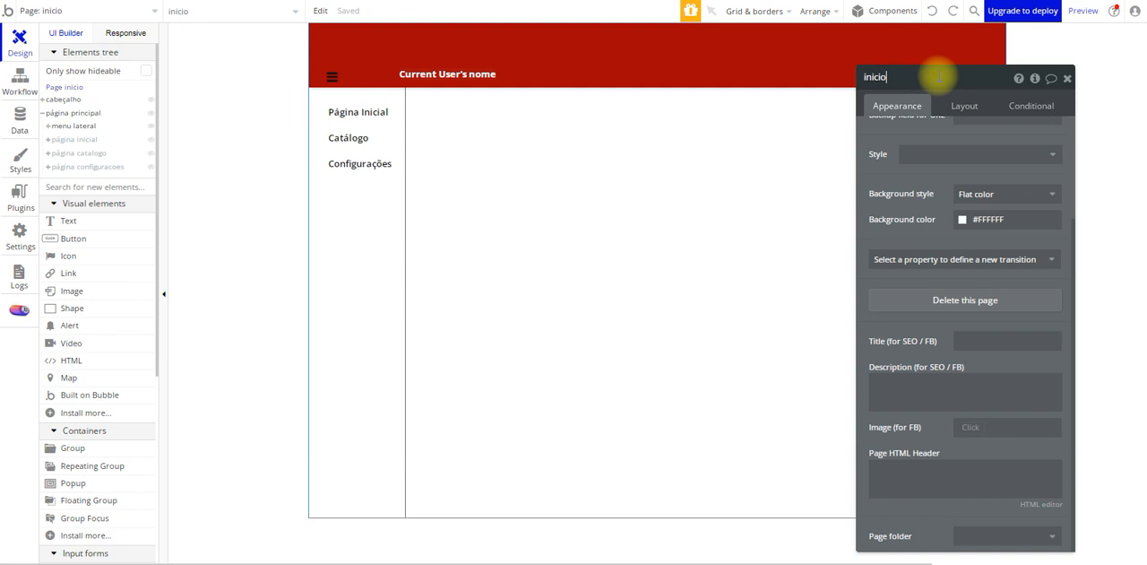
double_click(938, 77)
text(painel)
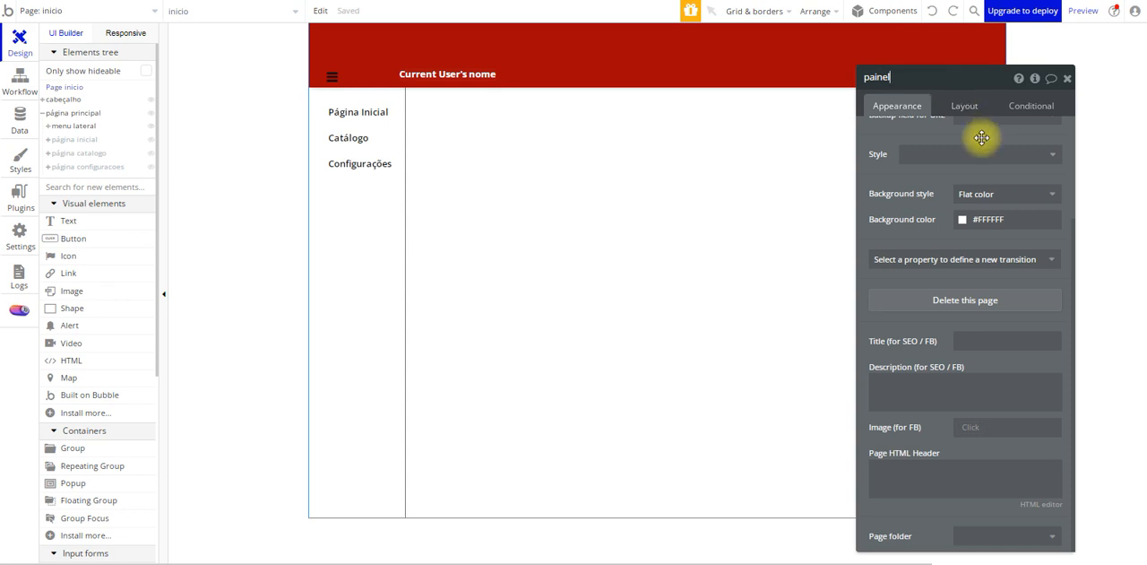
key(Return)
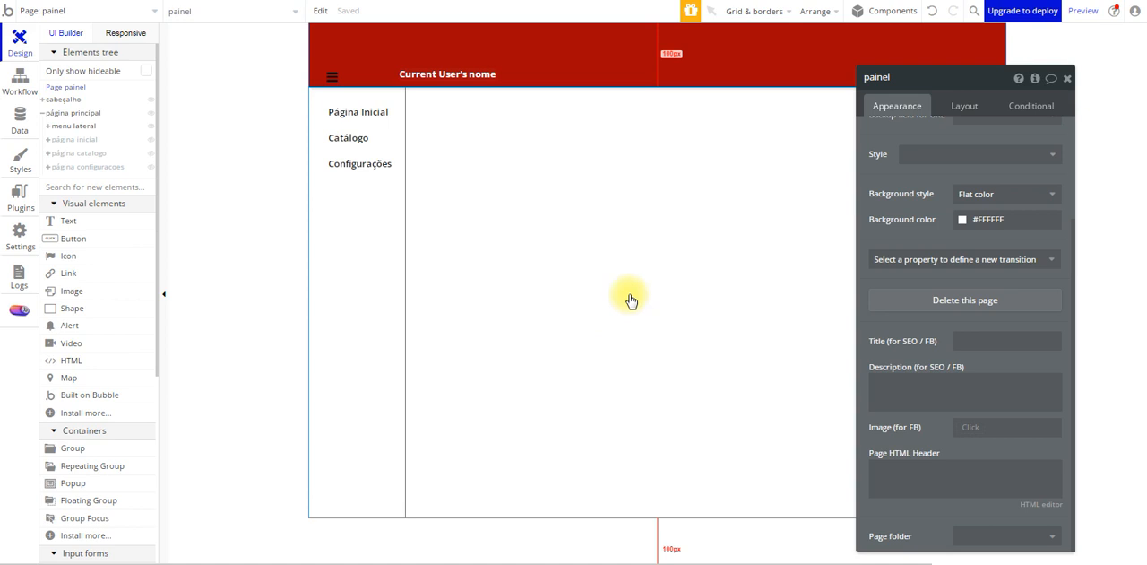
Create a new page named painel_adm as a clone of the painel page
click(155, 15)
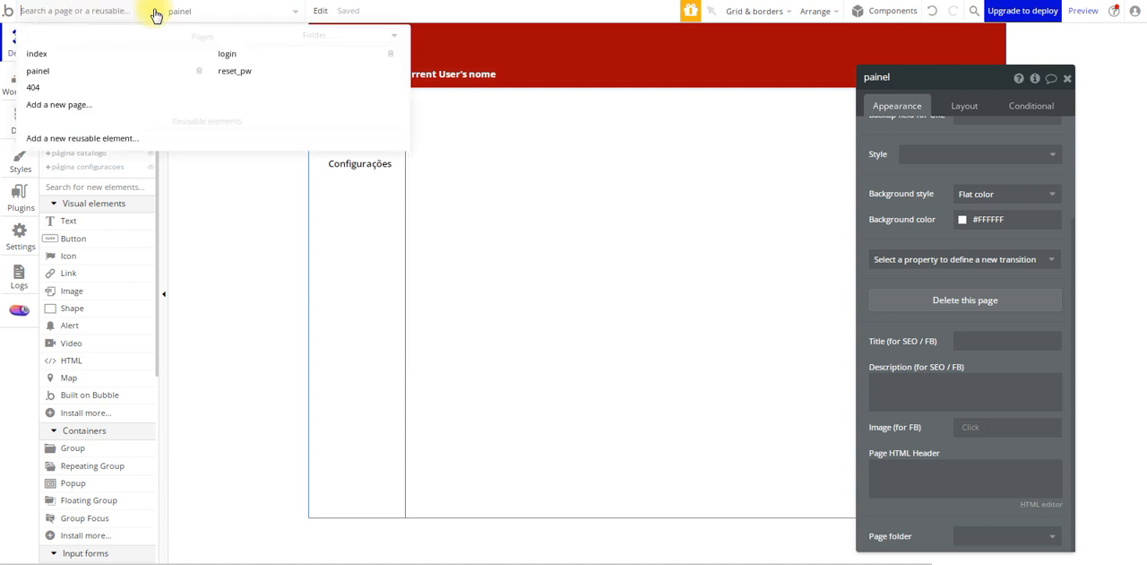
click(56, 105)
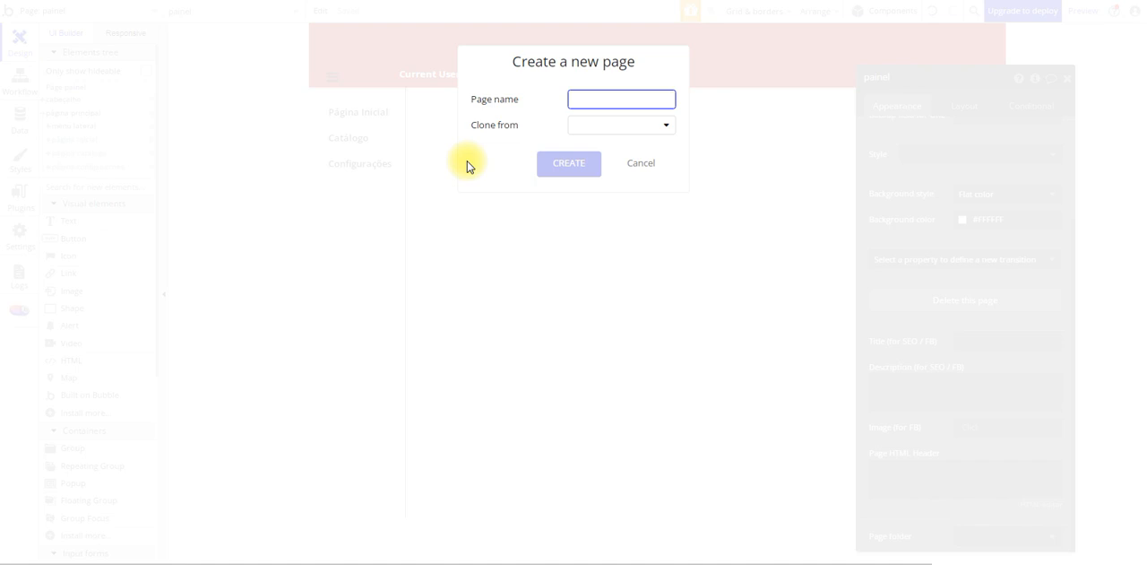
text(painel)
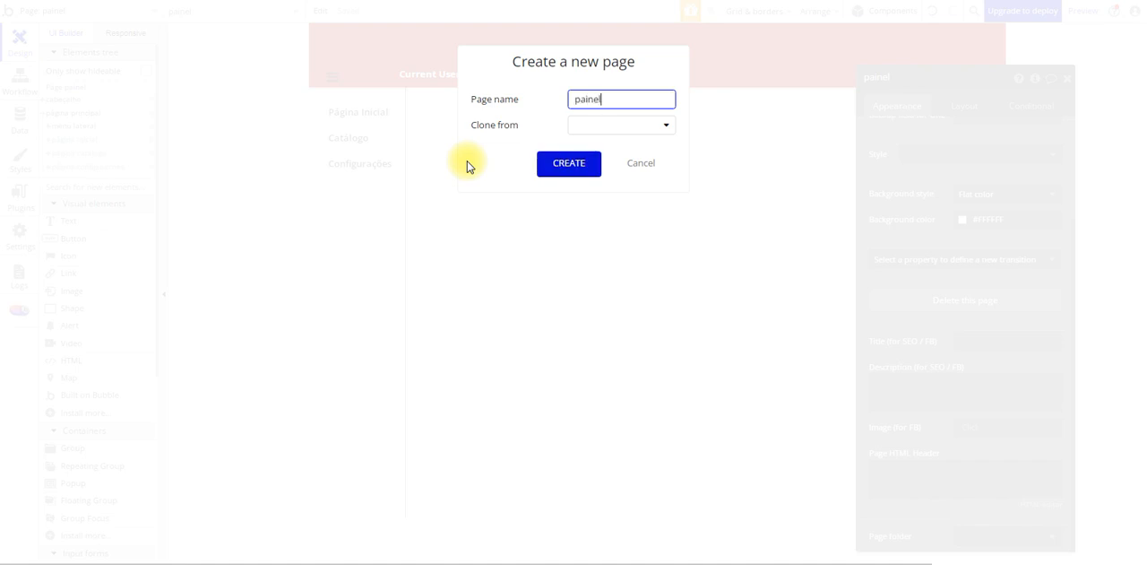
click(616, 123)
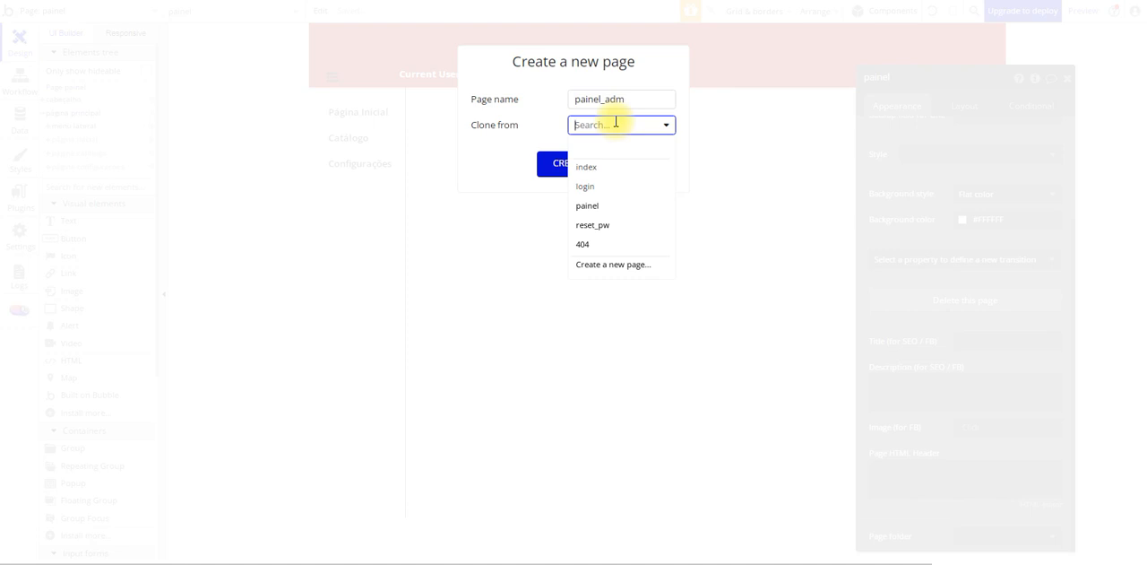
click(599, 208)
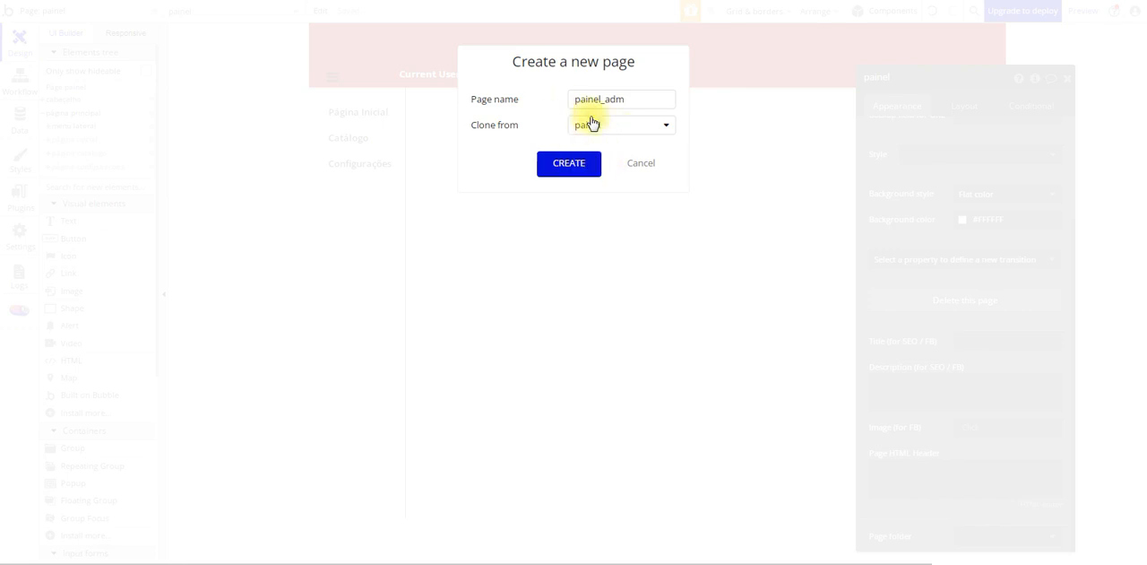
click(568, 174)
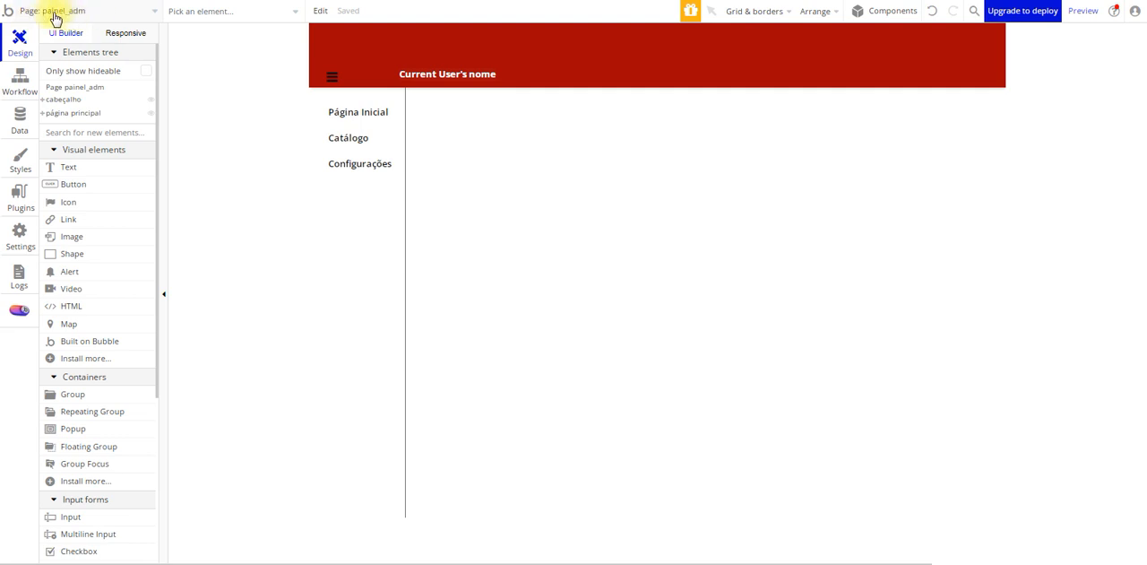
click(153, 15)
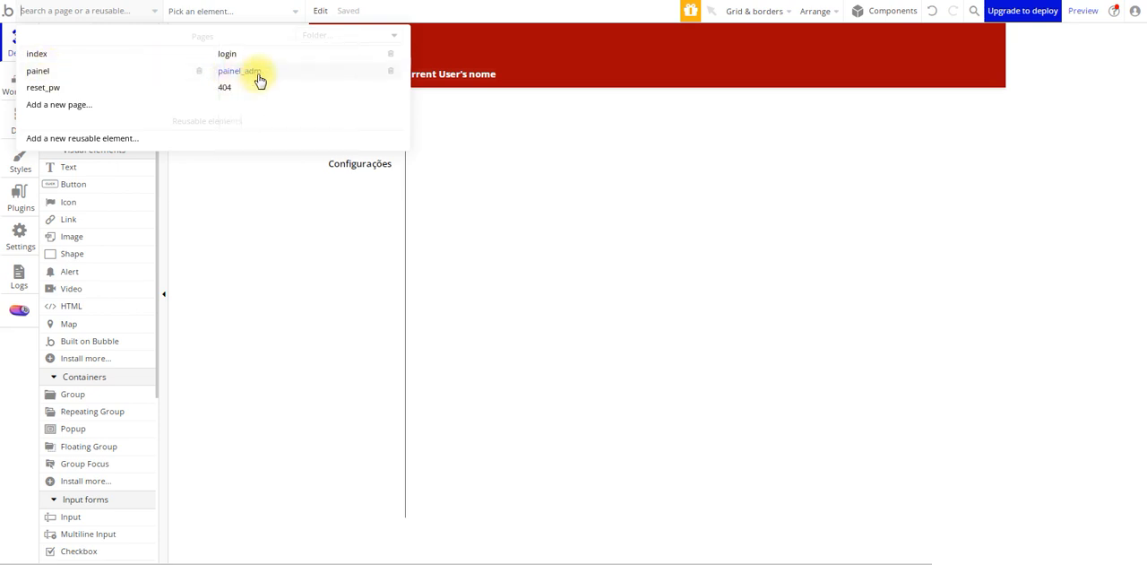
mouse_move(272, 82)
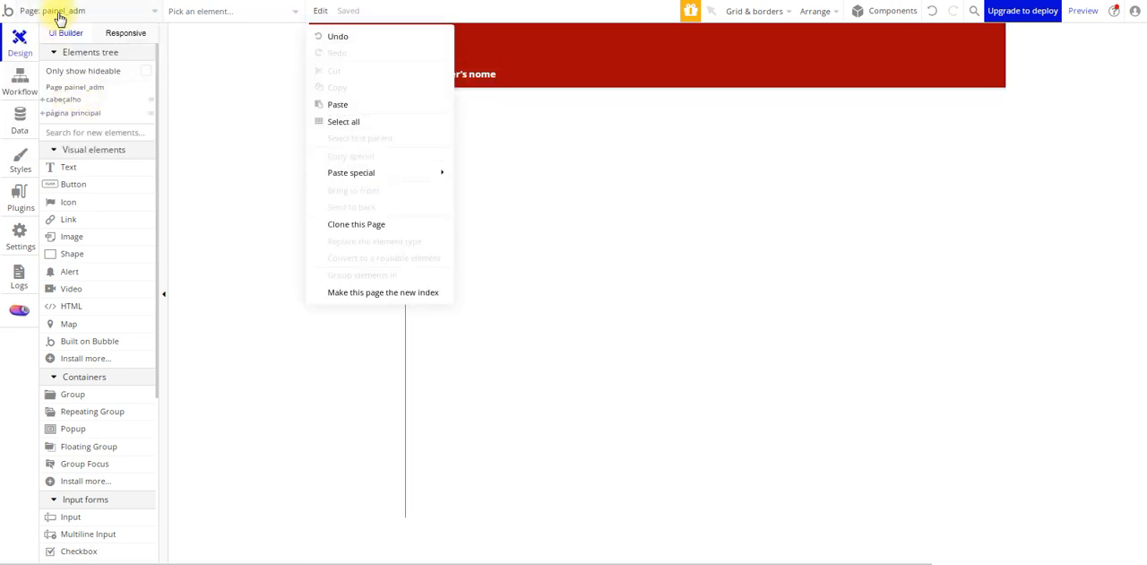
click(566, 259)
Create a new page named loja as a clone of the painel page
click(145, 12)
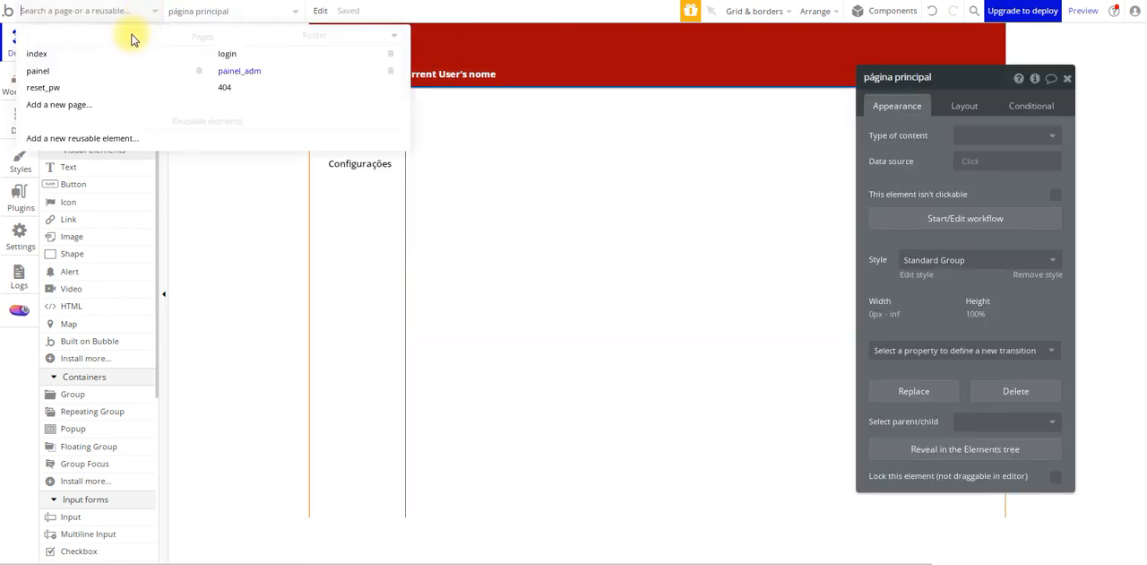
click(78, 103)
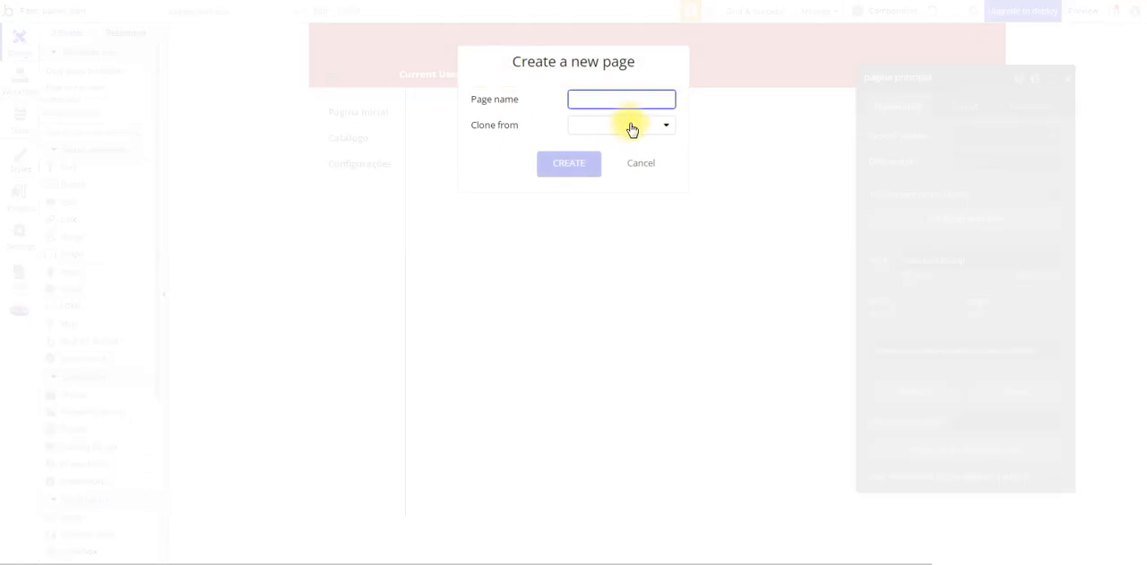
text(loja)
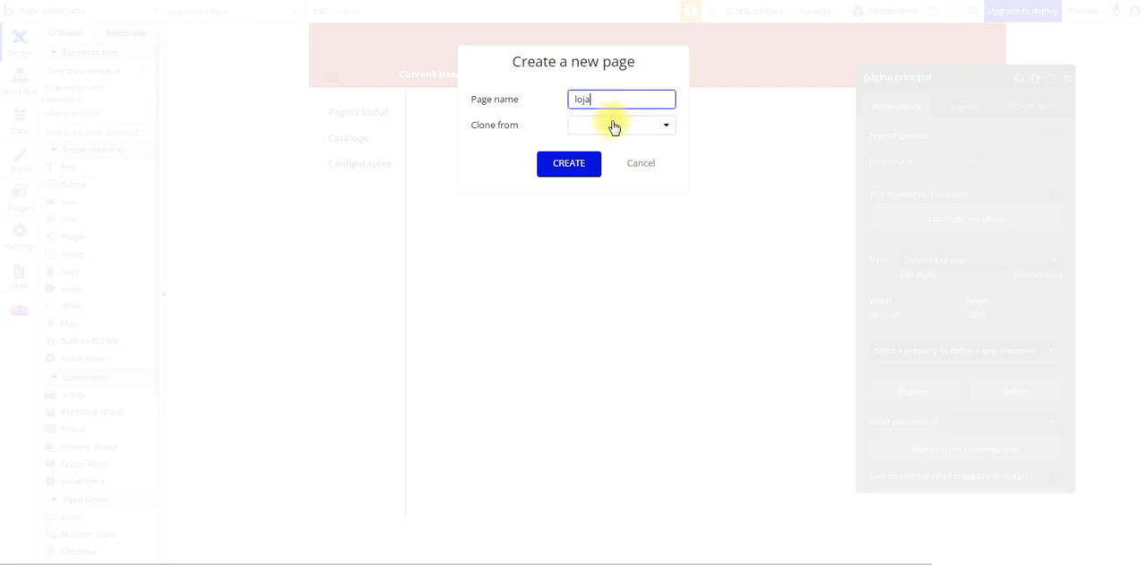
click(614, 126)
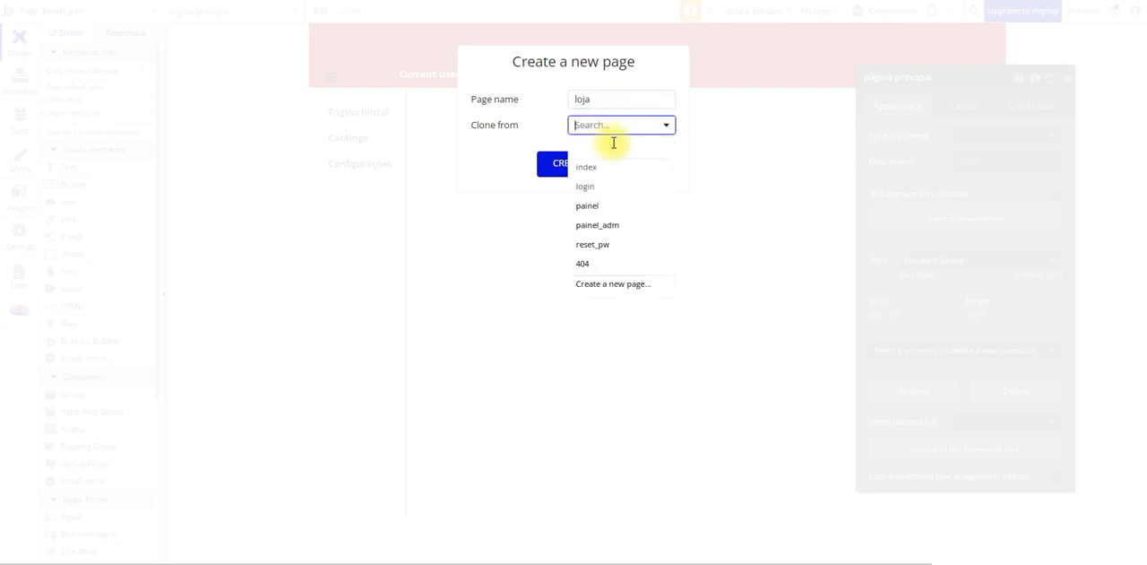
click(600, 208)
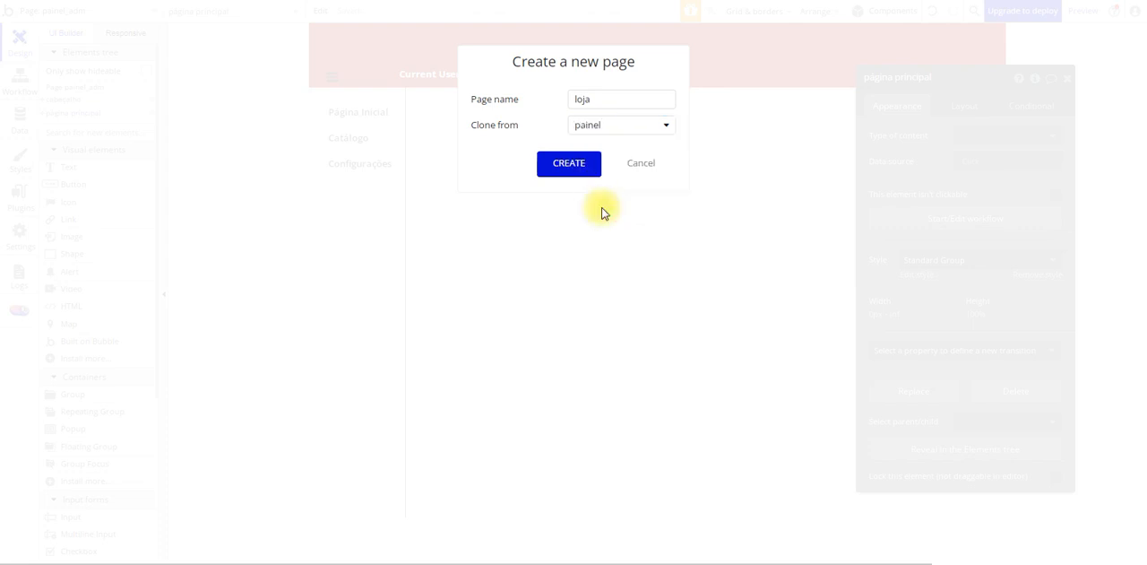
click(573, 164)
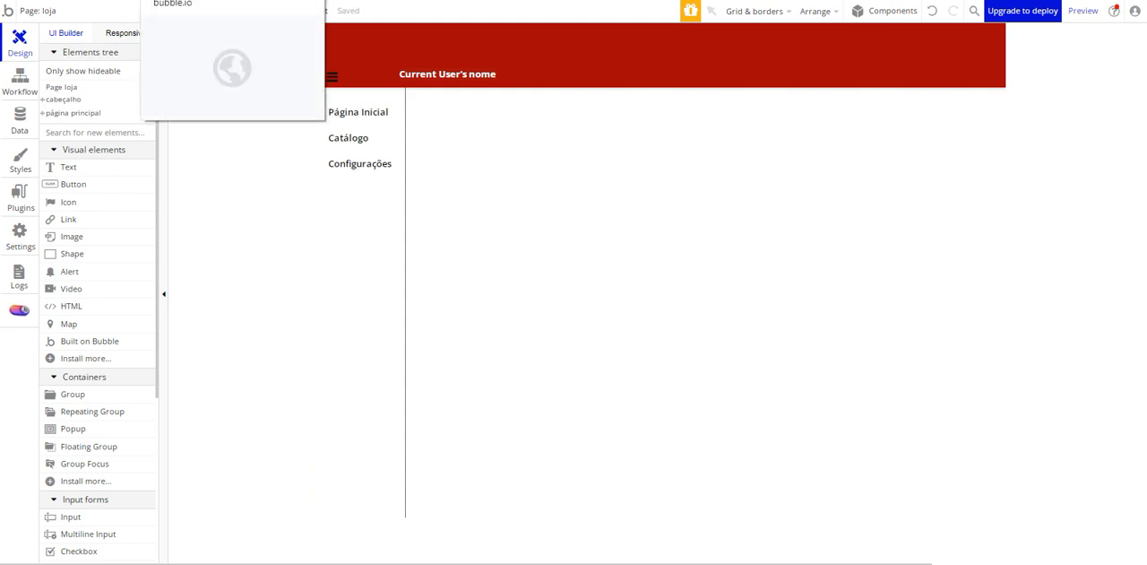
Switch to the painel browser tab with the app's data types and bring up the BD carros workbook in Excel over it
click(156, 0)
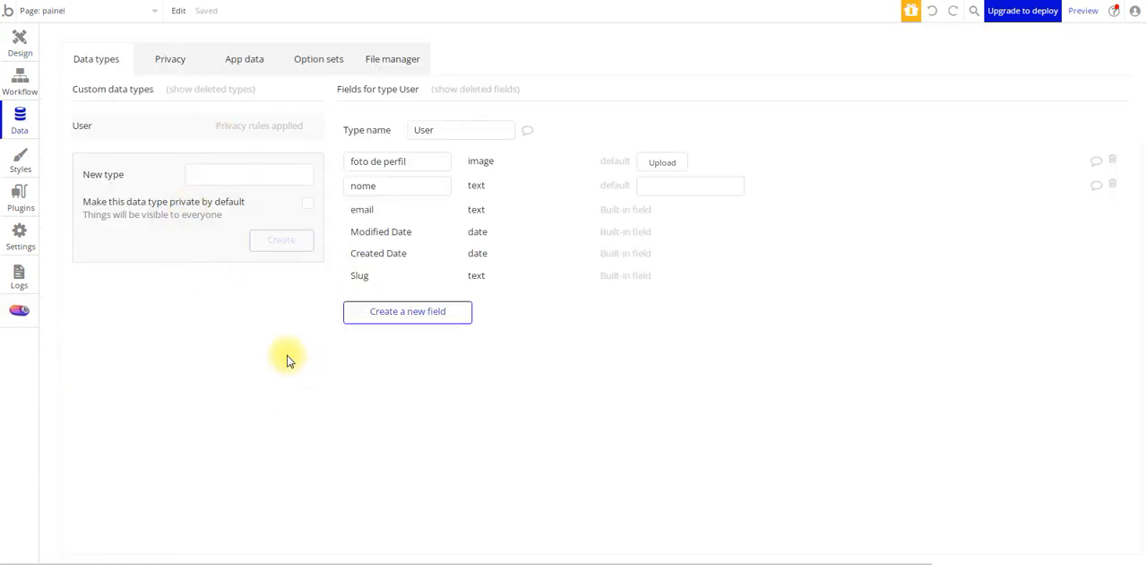
click(305, 559)
drag(990, 466, 966, 469)
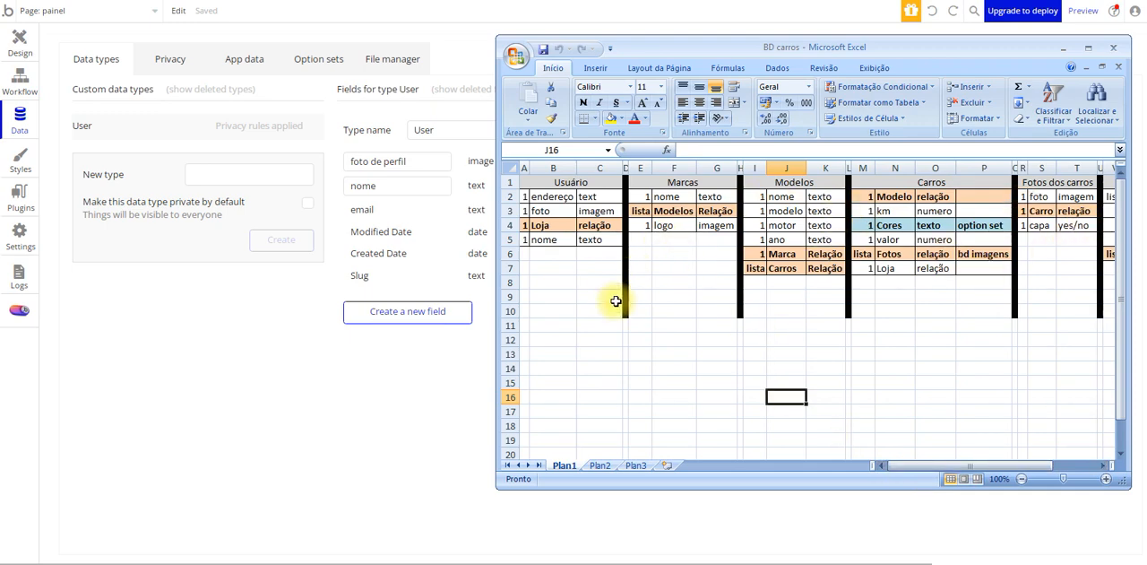
Review the Usuário table in the BD carros sheet, going through its endereço, foto, Loja and nome fields
click(685, 309)
click(584, 265)
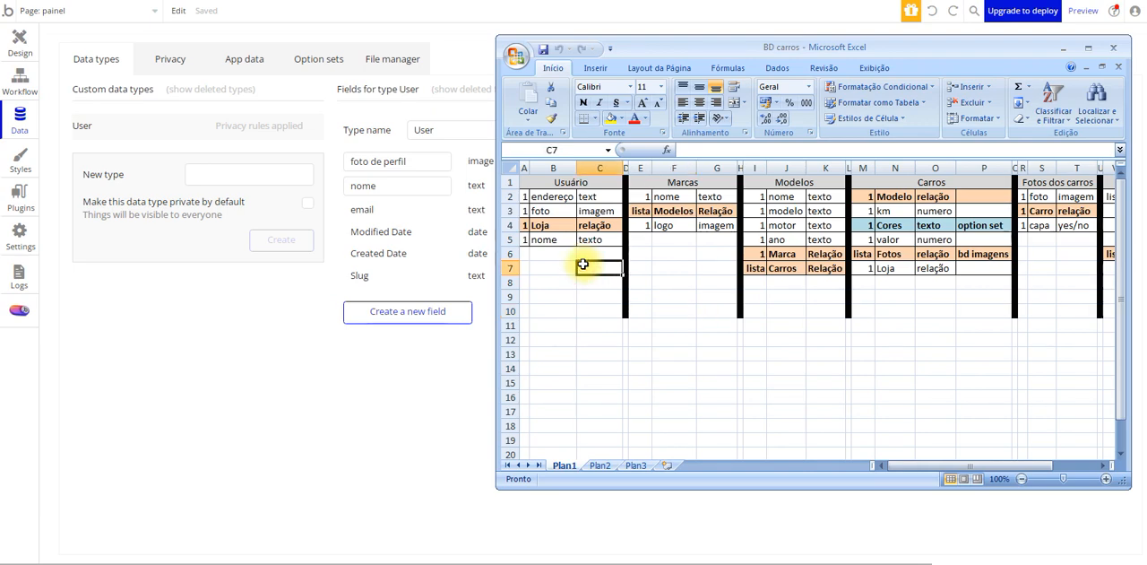
click(634, 325)
click(687, 265)
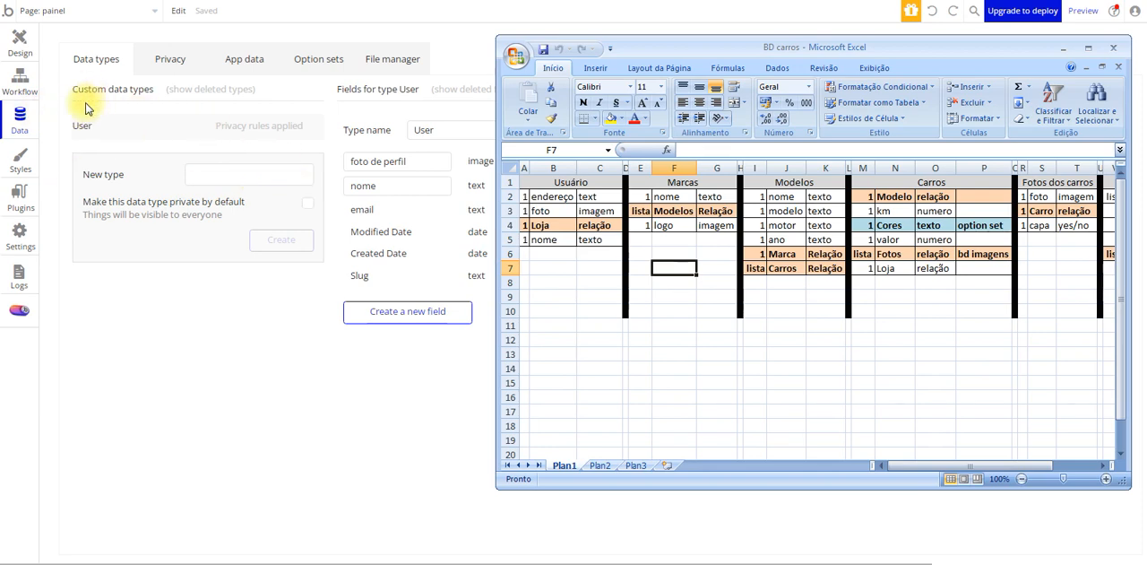
click(556, 194)
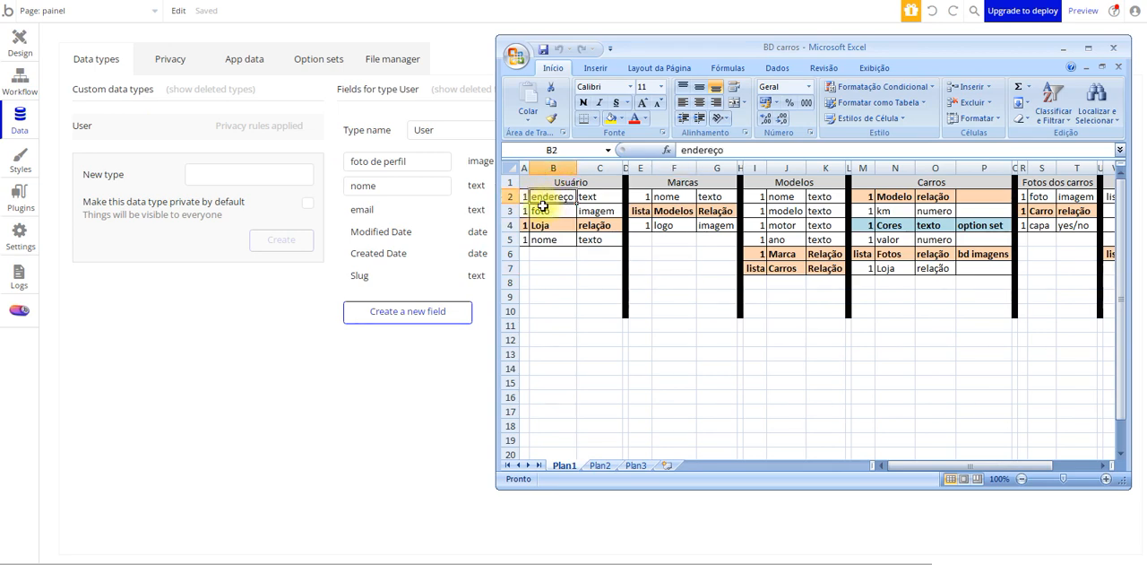
click(545, 209)
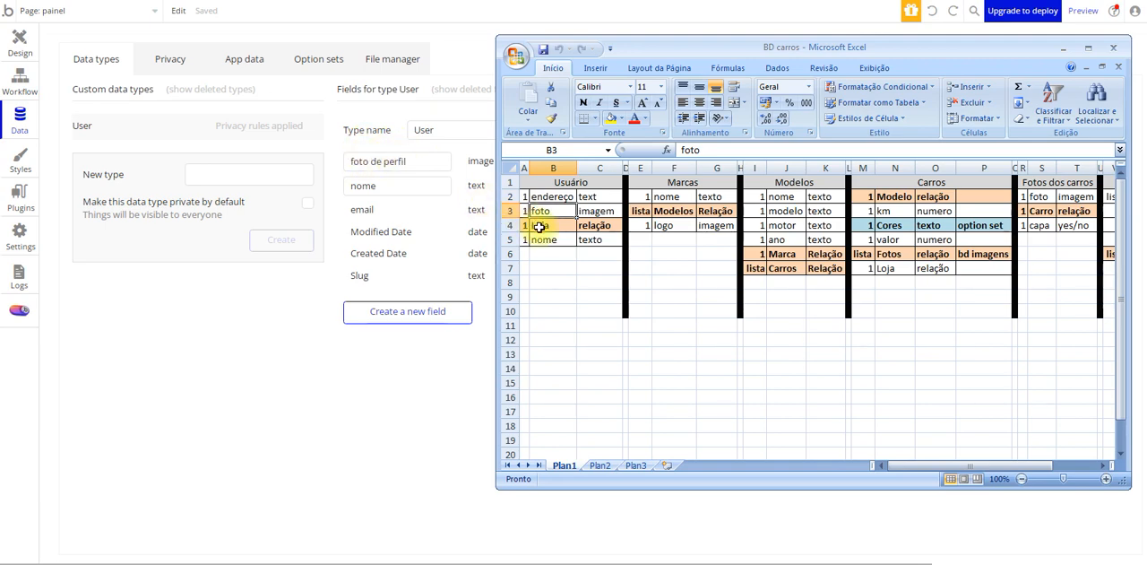
click(544, 231)
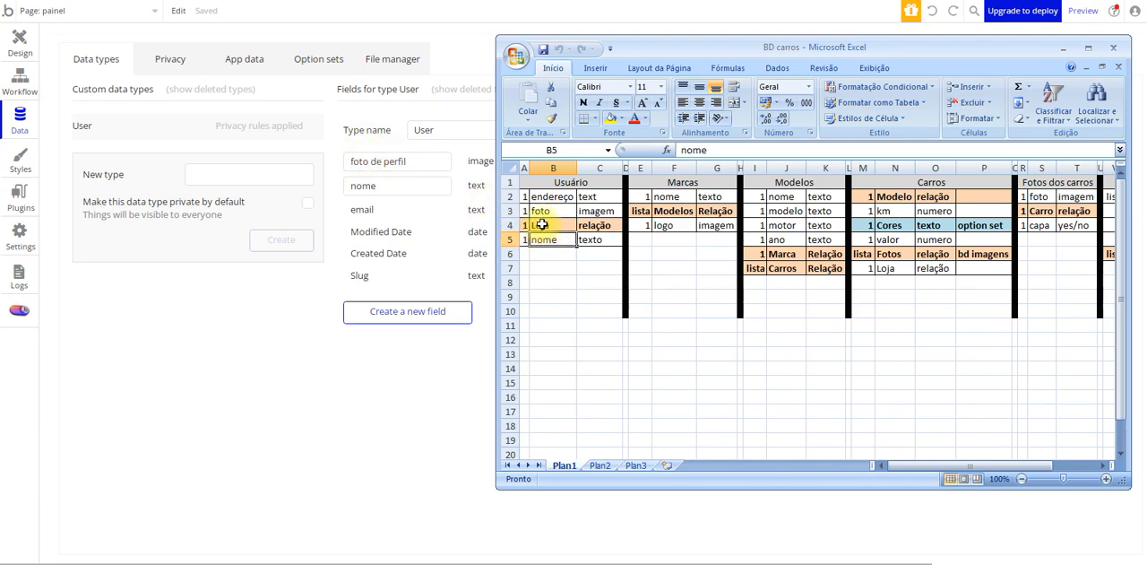
Check the endereço entry in the BD carros sheet and create a text field named endereço on the User type
click(537, 197)
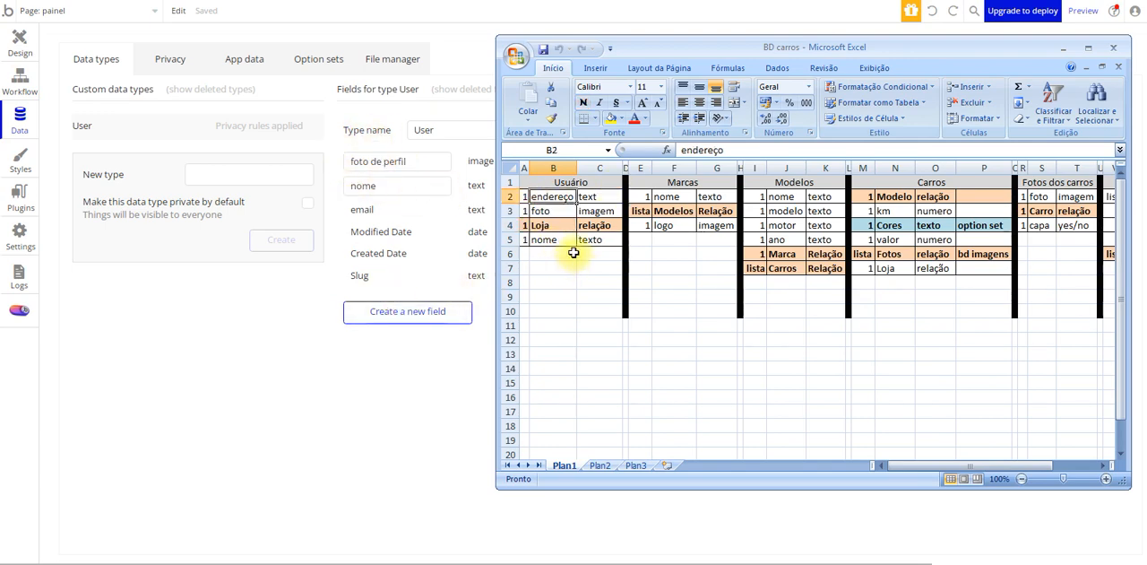
click(592, 195)
click(561, 196)
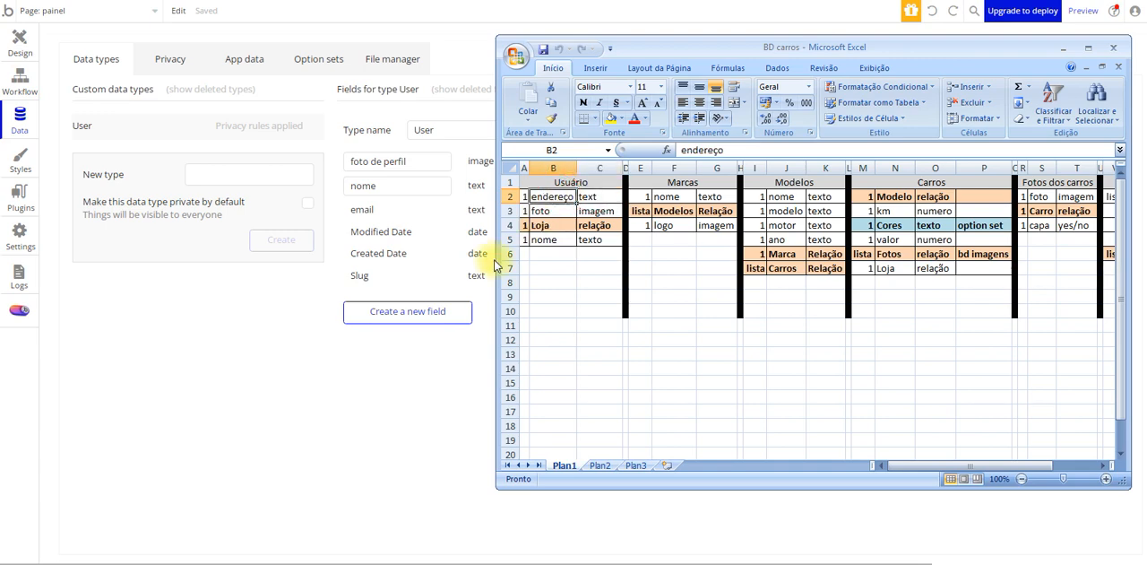
click(442, 320)
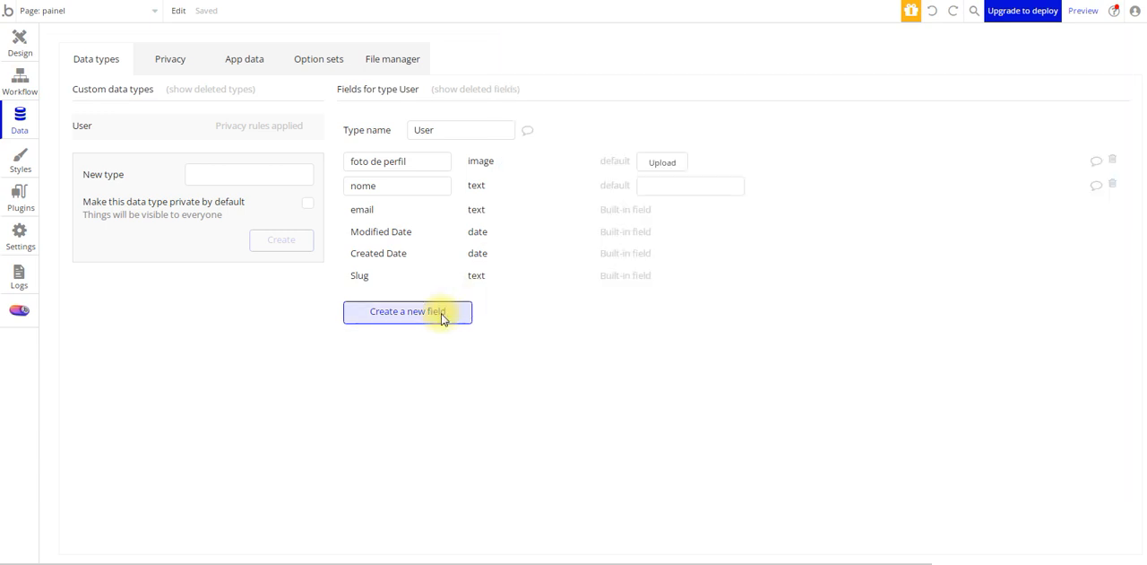
click(408, 310)
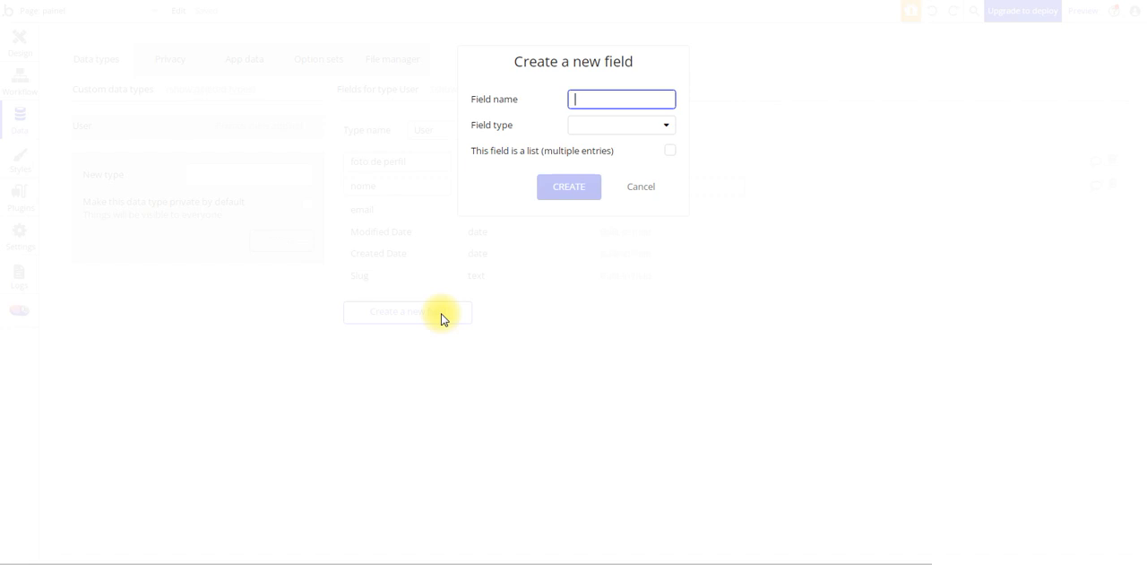
text(enderec)
click(668, 128)
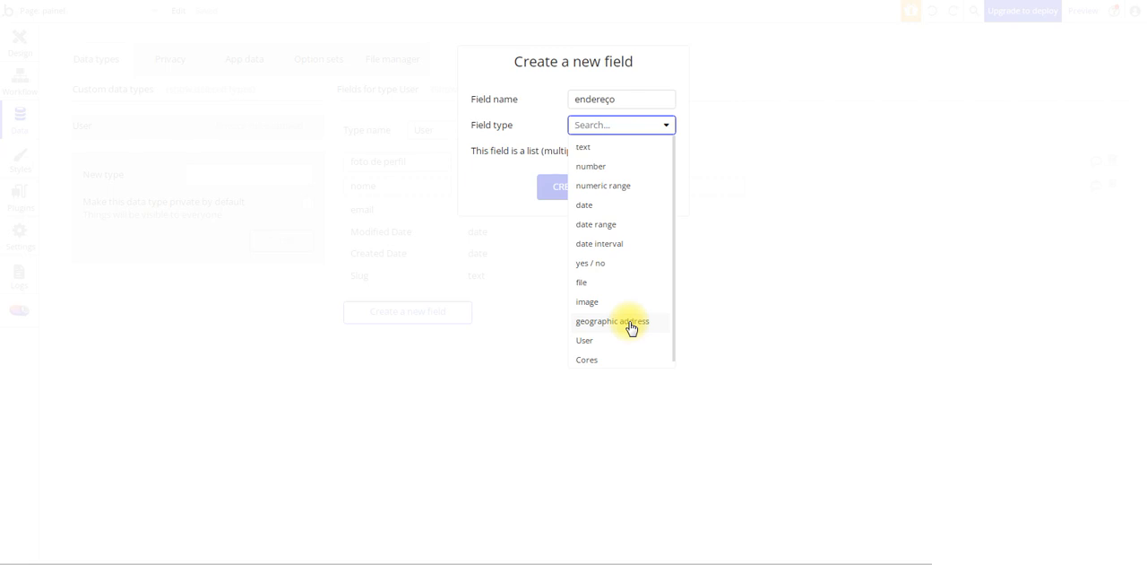
click(616, 148)
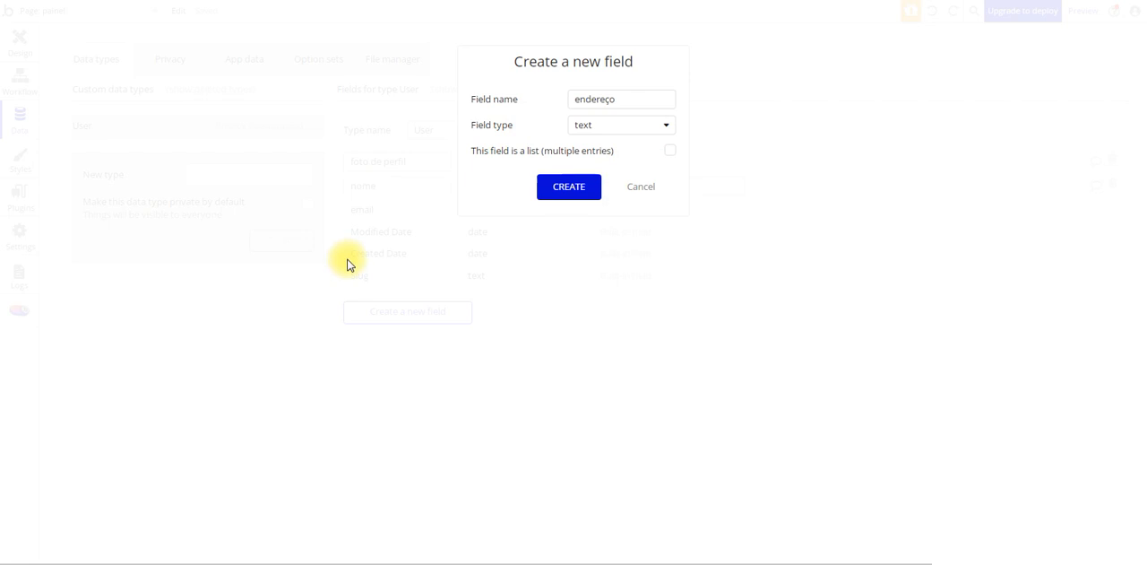
click(589, 188)
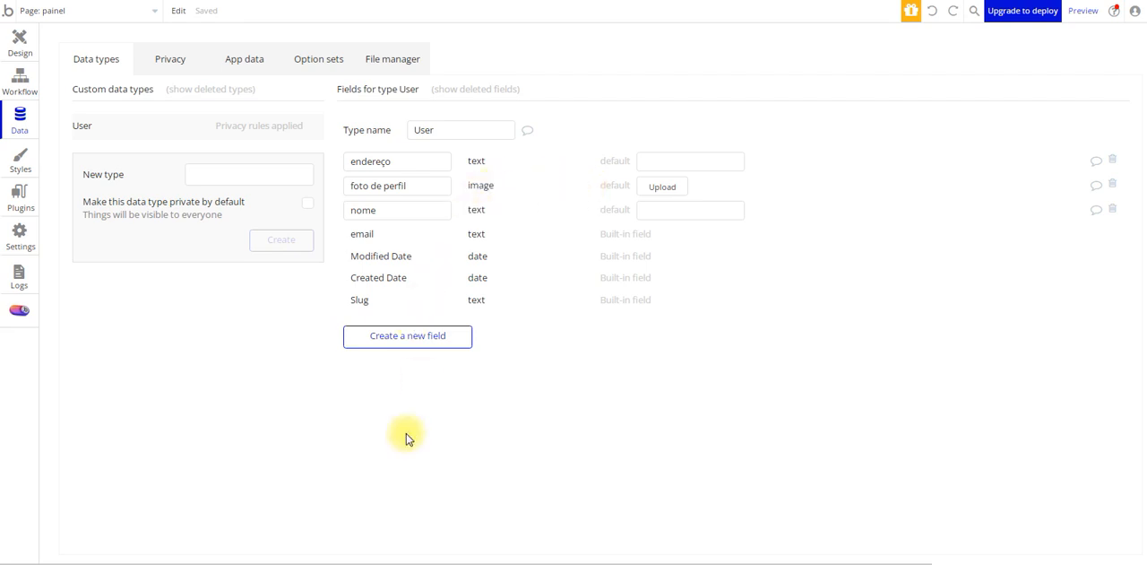
Bring up the BD carros workbook and set the endereço field's type to texto in the Usuário table
click(302, 563)
click(551, 227)
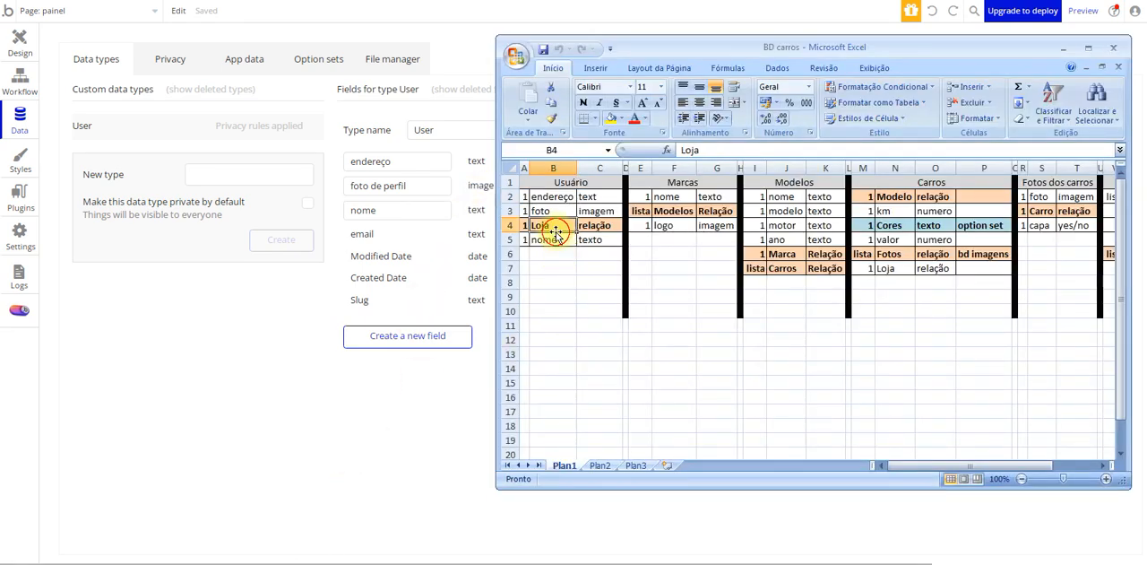
key(ctrl+n)
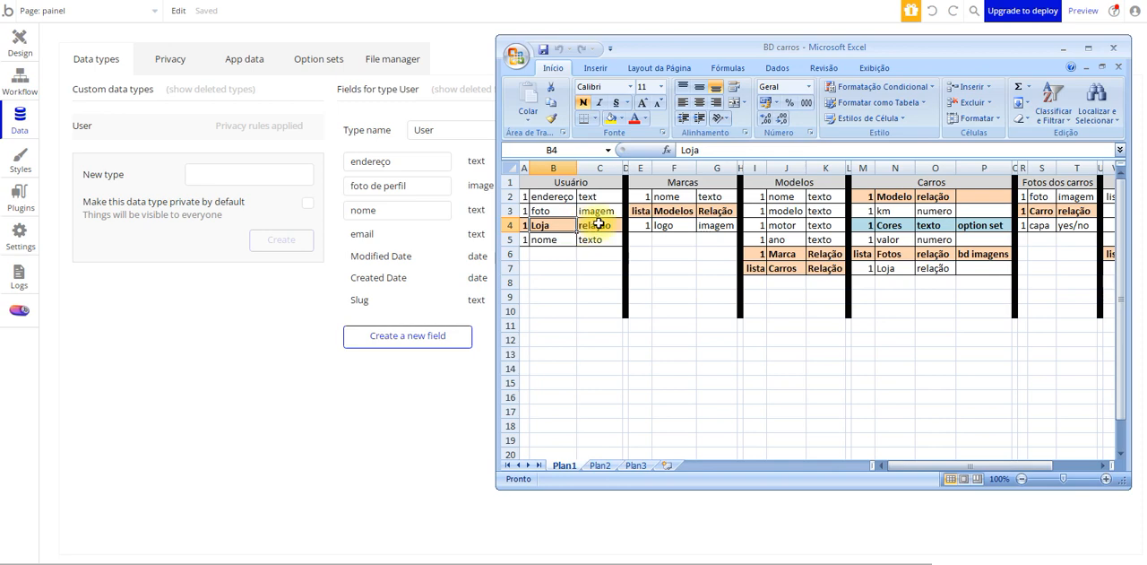
click(598, 224)
key(ctrl+n)
click(597, 195)
click(606, 240)
click(597, 195)
double_click(597, 195)
text(o)
key(Return)
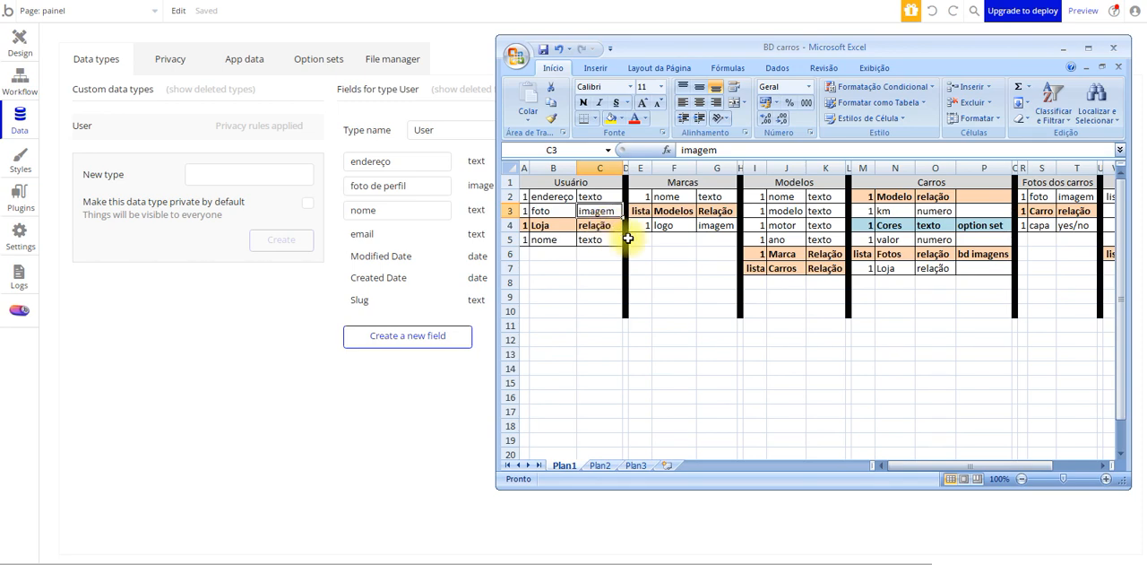
Return to the app's data types and create a new publicly visible data type named Loja
click(191, 171)
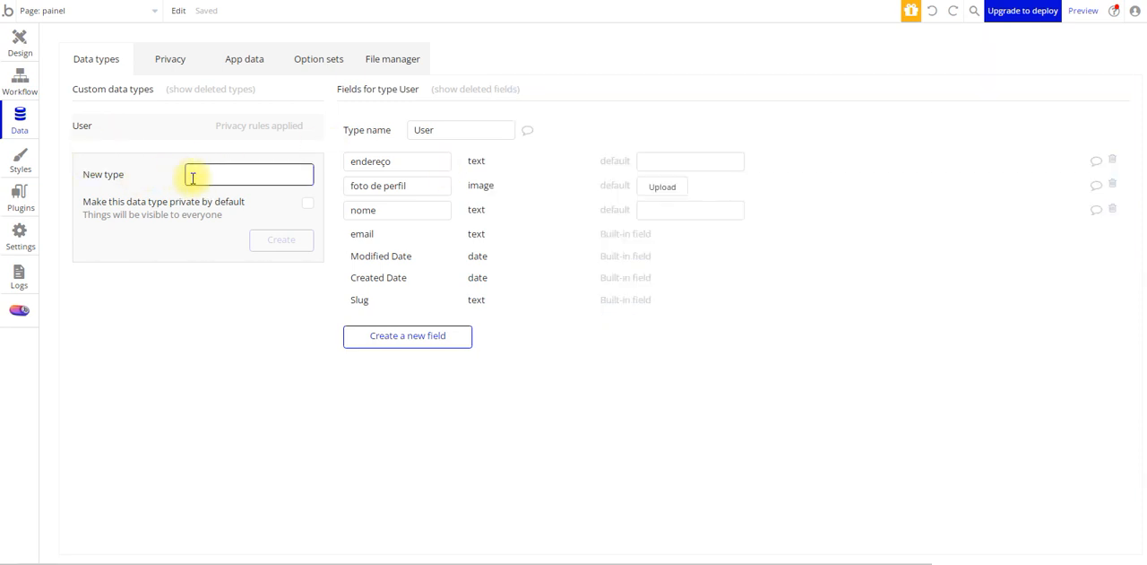
text(Local)
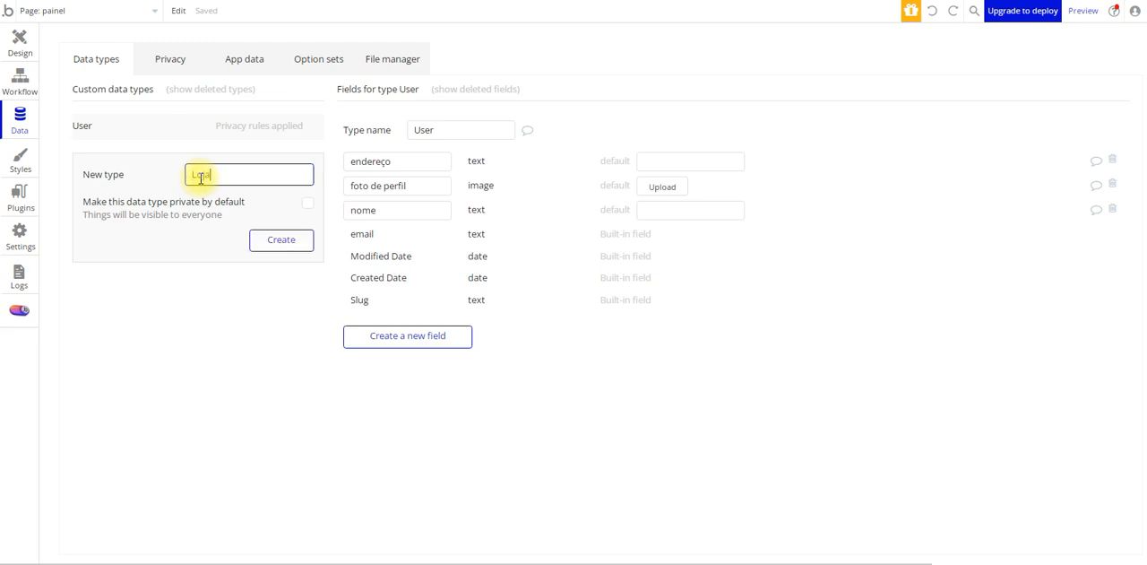
click(291, 239)
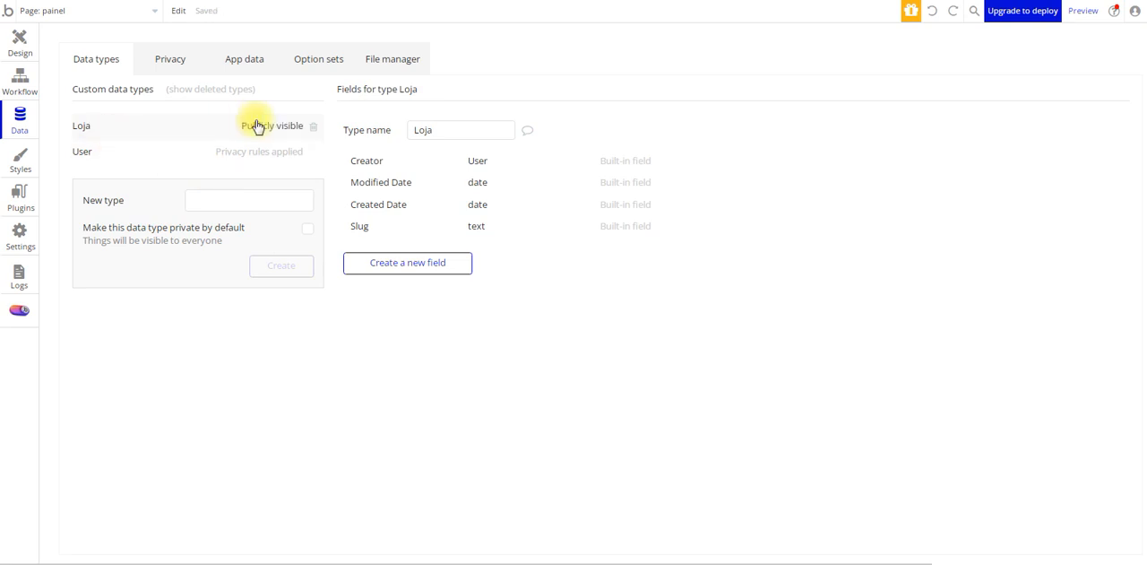
Create a field named loja que administra on the User type, with field type Loja and set as a list
click(148, 154)
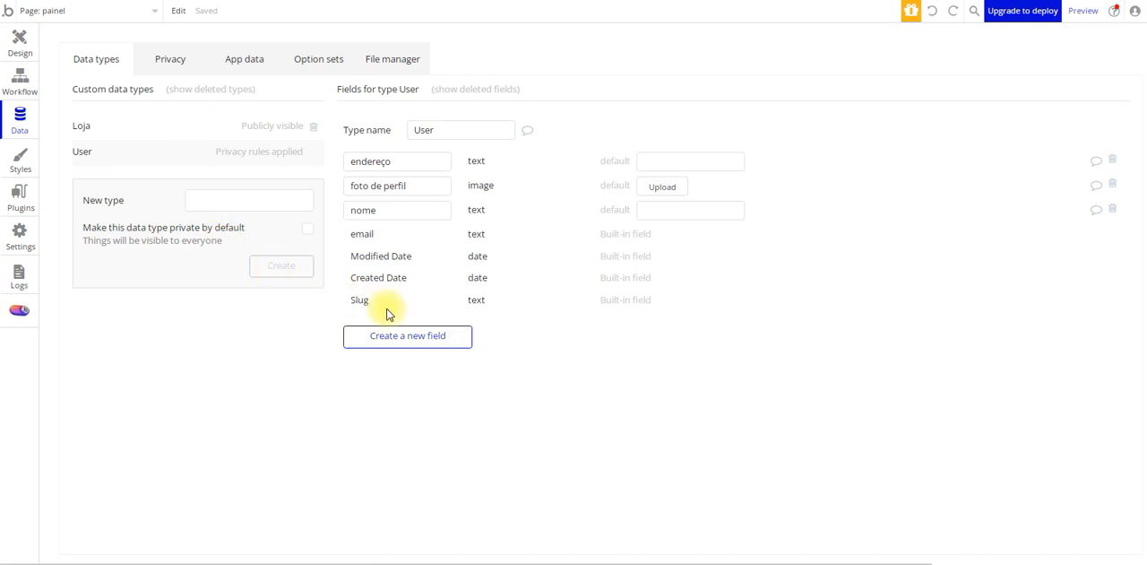
click(404, 336)
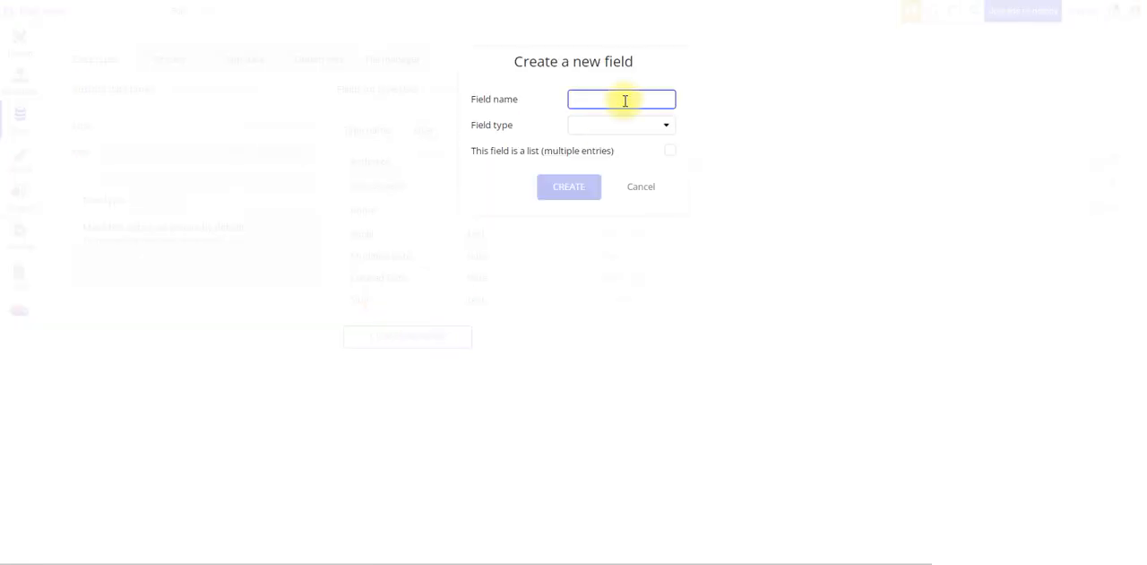
text(Loja)
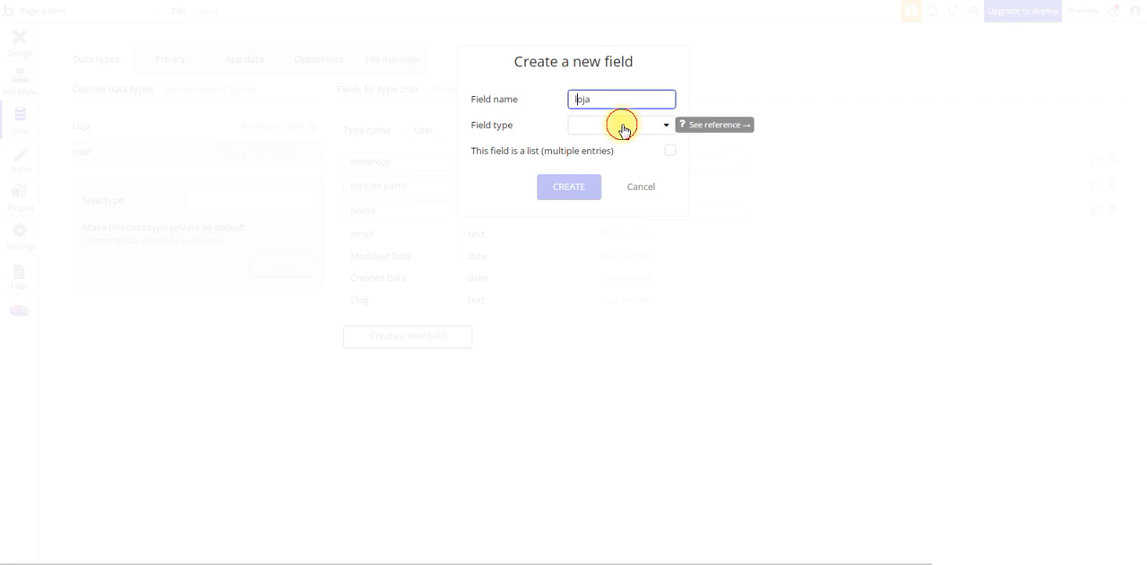
click(622, 126)
scroll(647, 303, down, 1)
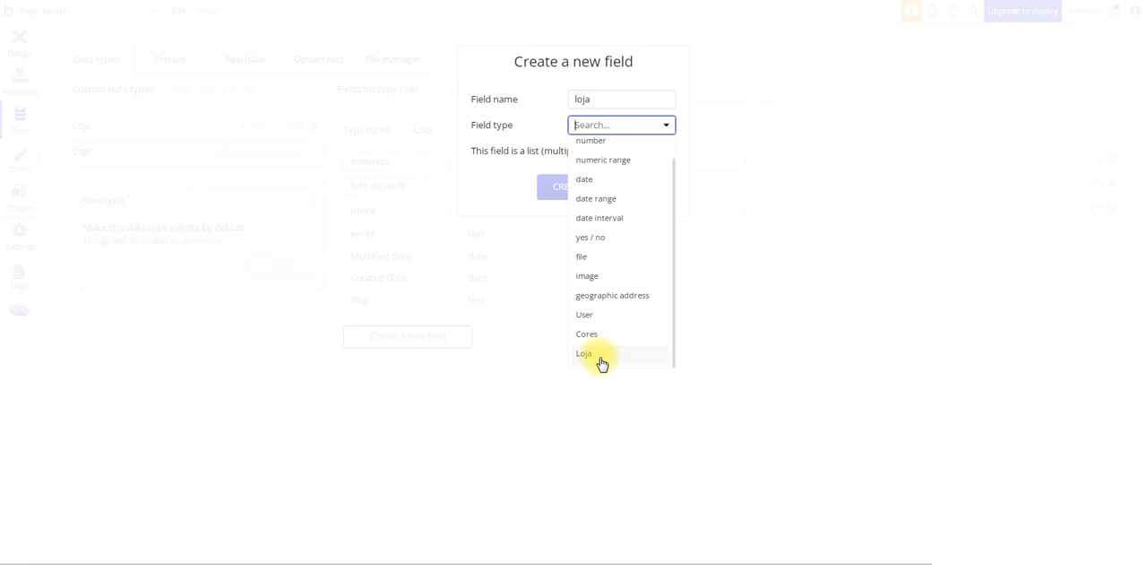
click(600, 360)
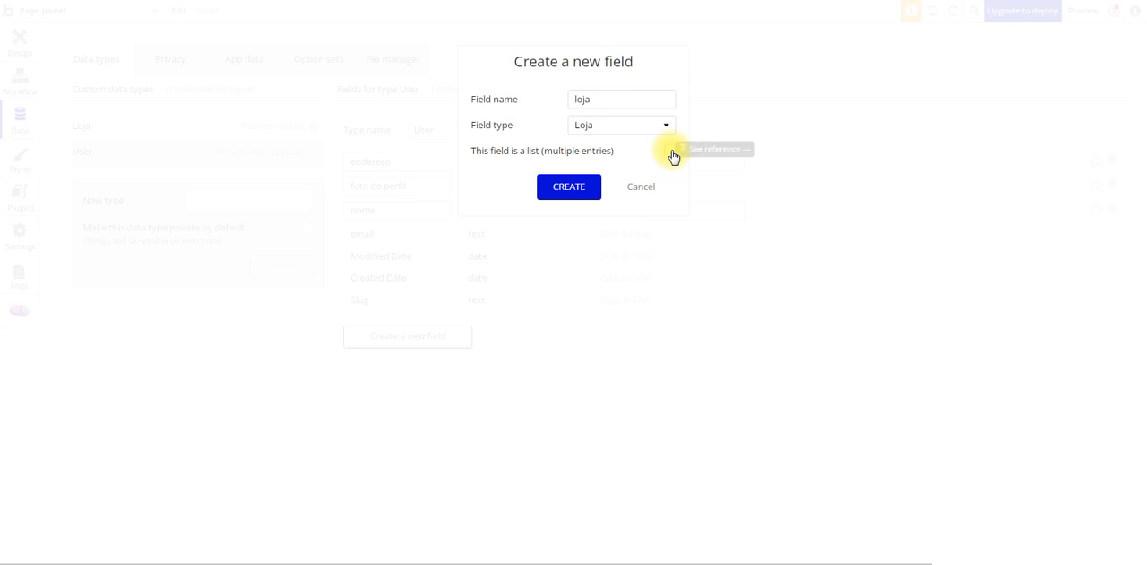
click(613, 98)
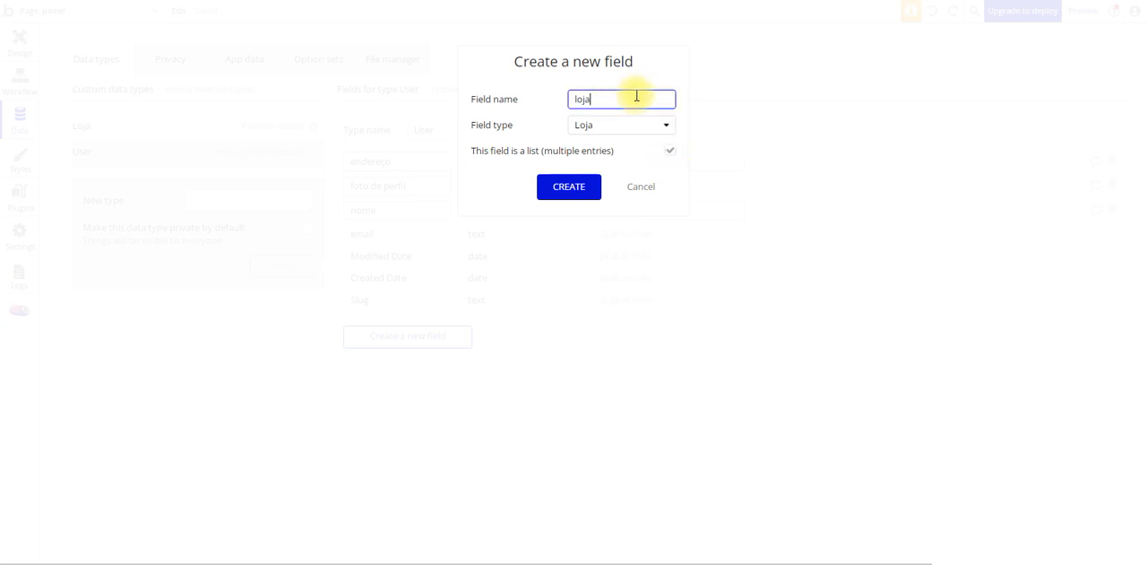
text(que administra)
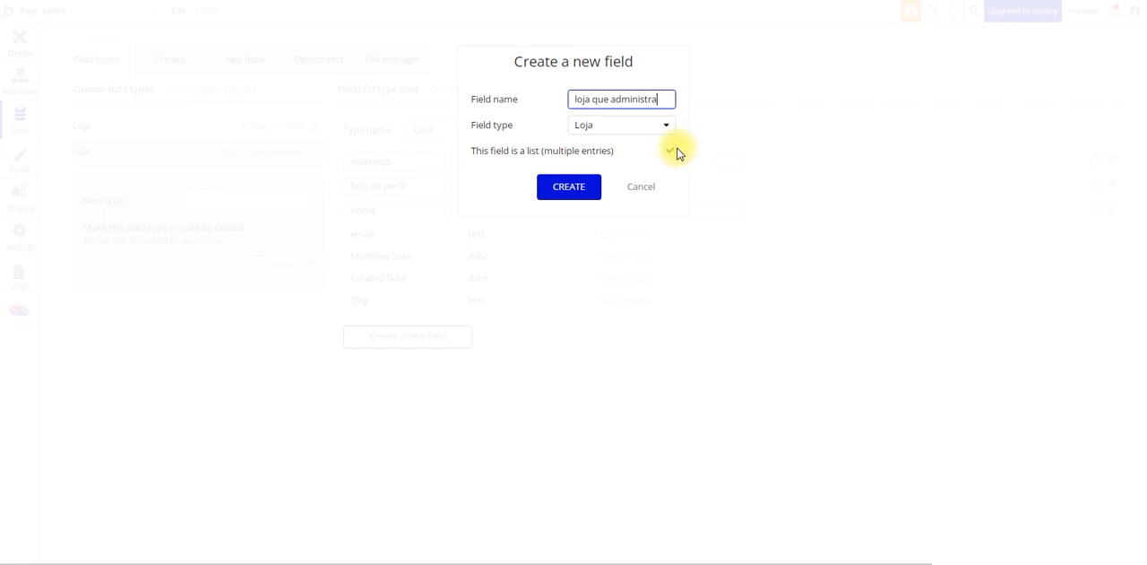
click(669, 152)
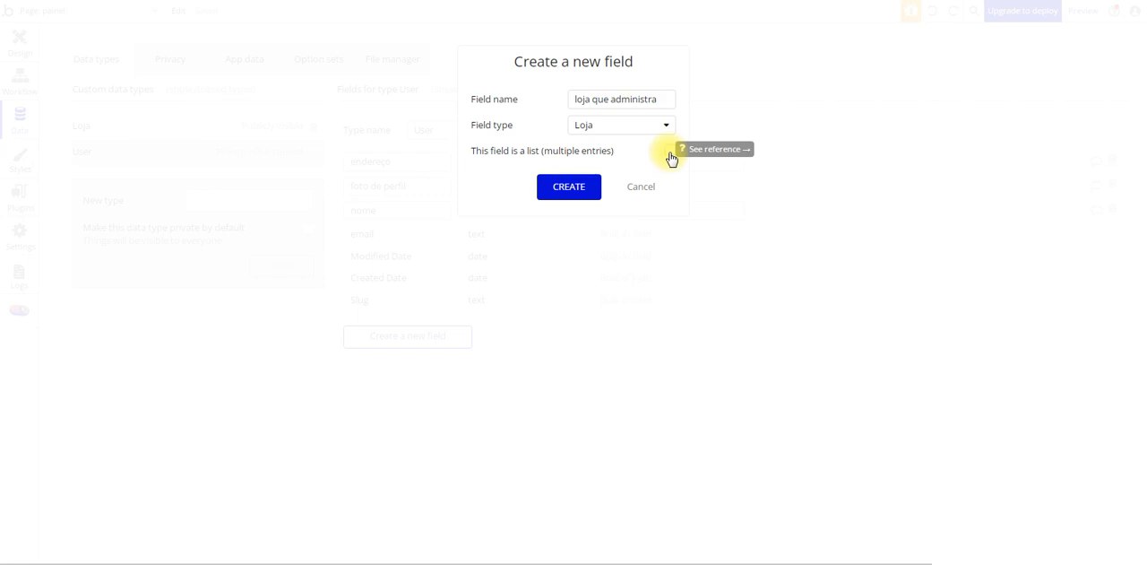
click(670, 154)
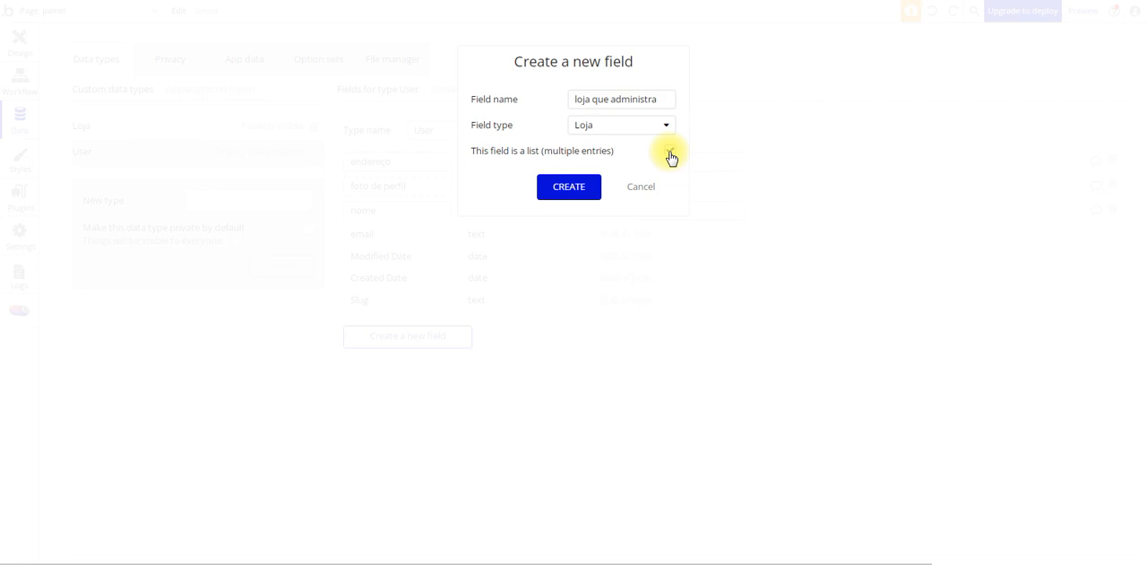
click(568, 188)
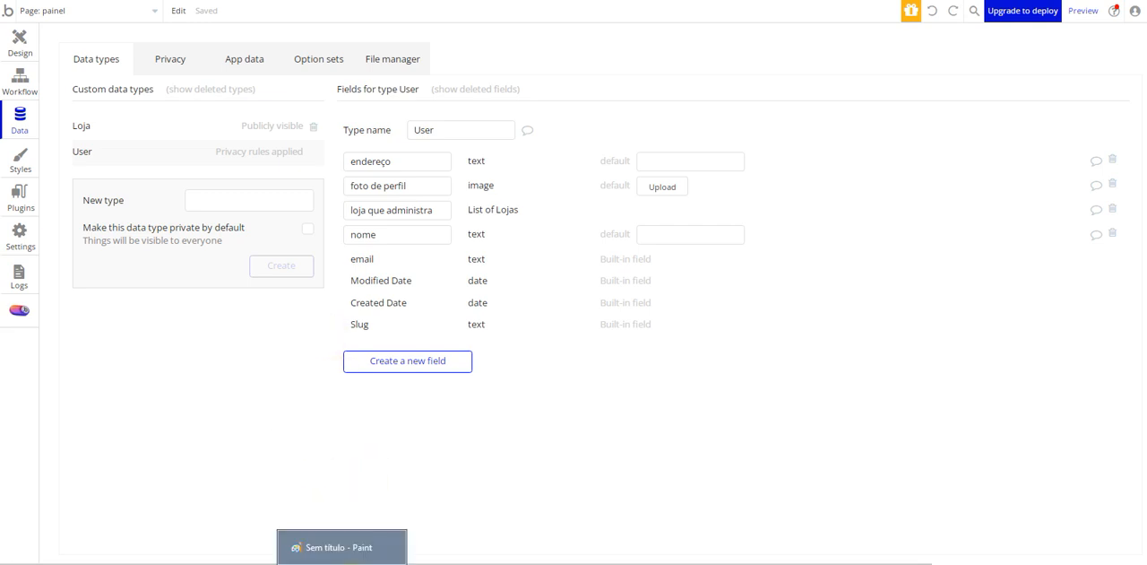
Switch to Paint and draw a thick, nearly horizontal black line about 645 px long across the middle of the canvas
click(341, 546)
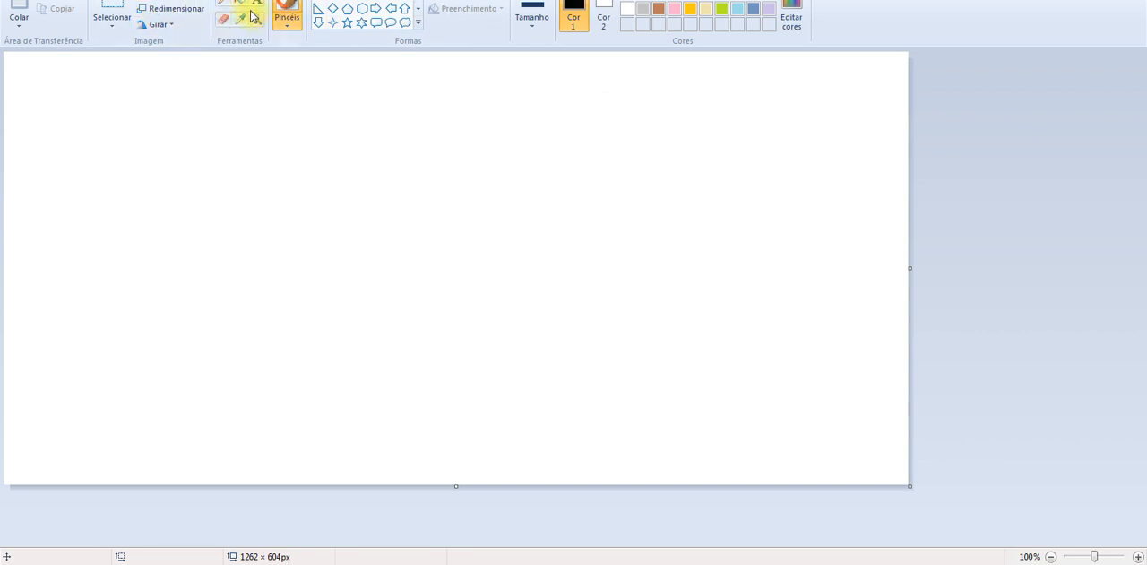
click(325, 8)
mouse_move(197, 281)
mouse_down()
mouse_move(627, 310)
mouse_move(659, 288)
mouse_up()
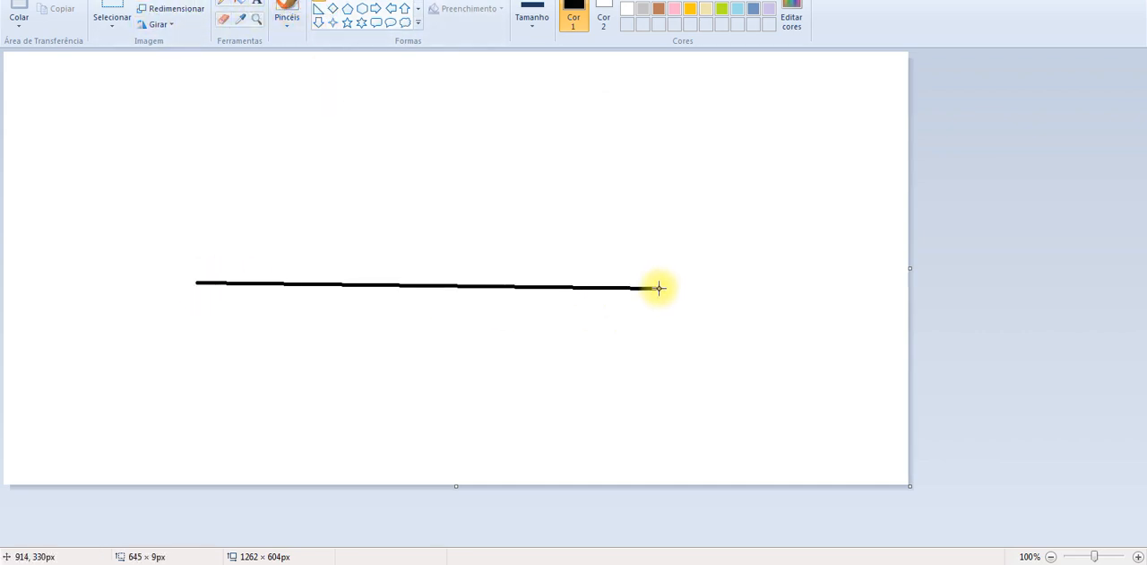
drag(659, 288, 659, 288)
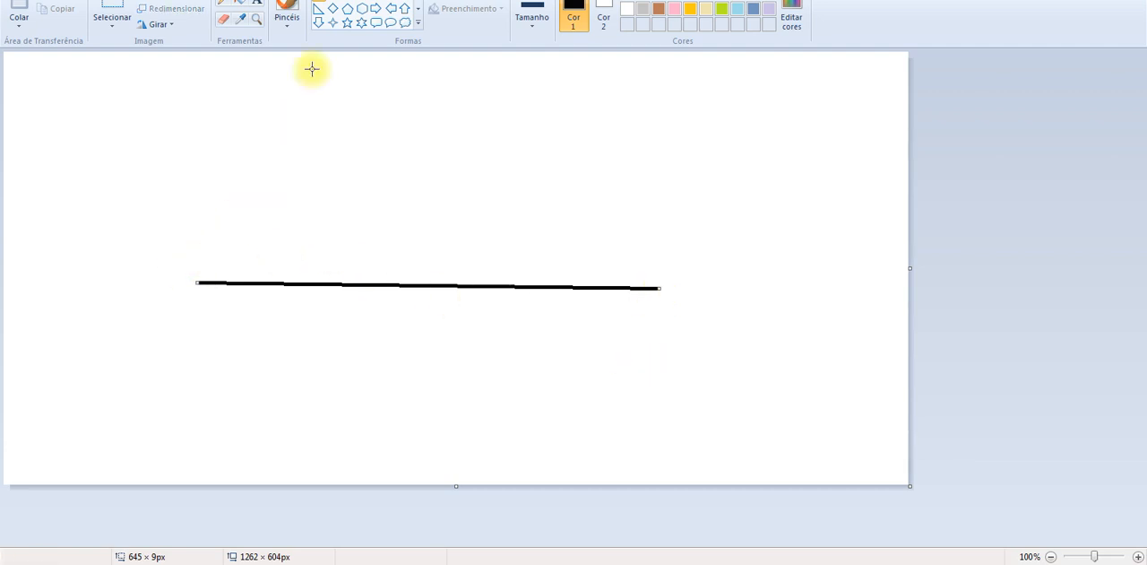
Handwrite User and Loja at the line's two ends with the Pencil and link them with curved arrows above and below the line
click(226, 9)
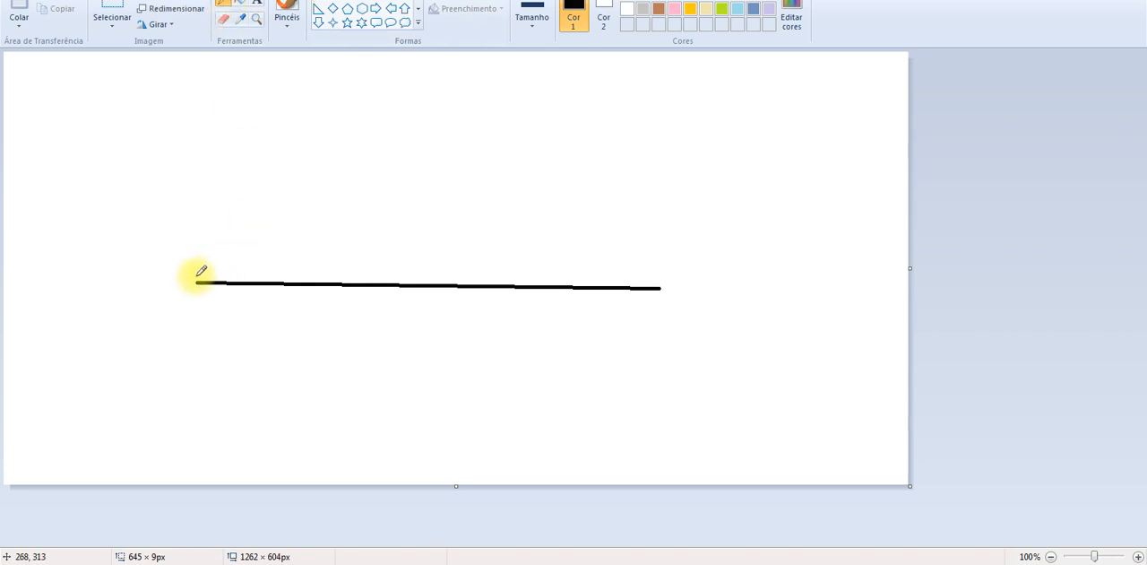
mouse_move(195, 281)
mouse_down()
mouse_move(215, 240)
mouse_move(577, 208)
mouse_move(668, 269)
mouse_move(683, 302)
mouse_move(710, 298)
mouse_move(709, 311)
mouse_move(708, 293)
mouse_move(721, 334)
mouse_up()
mouse_move(763, 279)
mouse_down()
mouse_move(786, 274)
mouse_move(797, 299)
mouse_up()
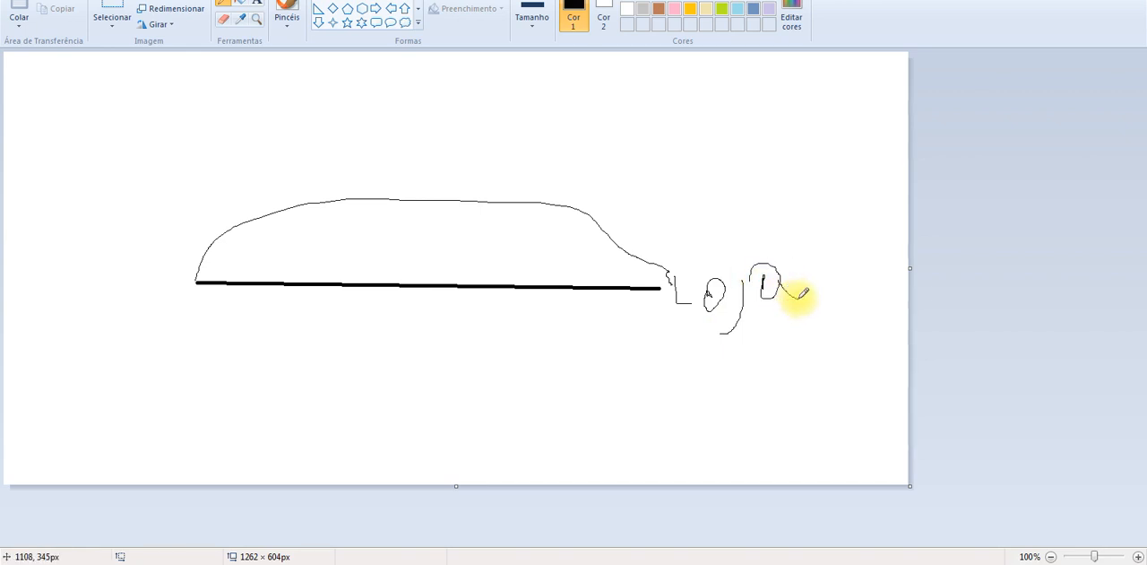
mouse_move(114, 249)
mouse_down()
mouse_move(133, 294)
mouse_move(163, 249)
mouse_move(179, 258)
mouse_move(178, 288)
mouse_move(200, 295)
mouse_move(195, 265)
mouse_move(205, 256)
mouse_move(223, 290)
mouse_move(235, 255)
mouse_up()
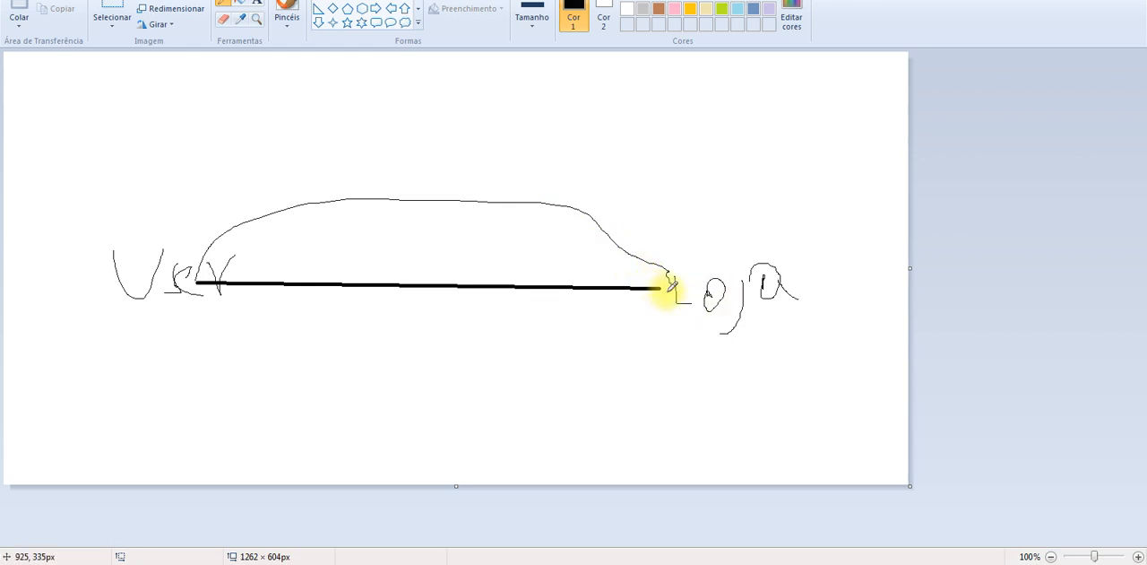
mouse_move(670, 286)
mouse_down()
mouse_move(591, 328)
mouse_move(469, 349)
mouse_move(200, 302)
mouse_up()
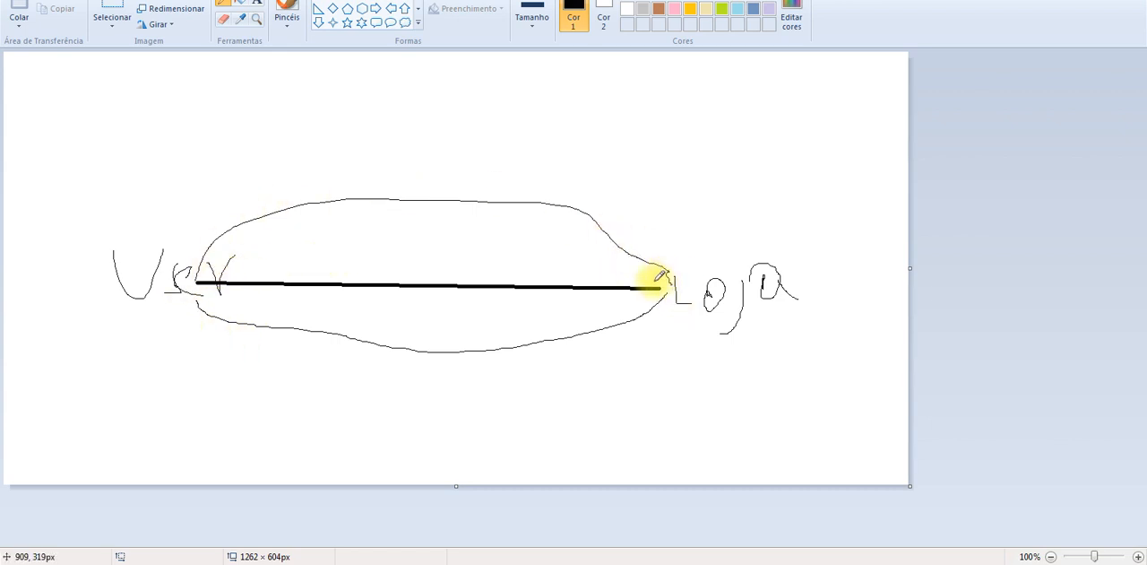
drag(672, 289, 669, 255)
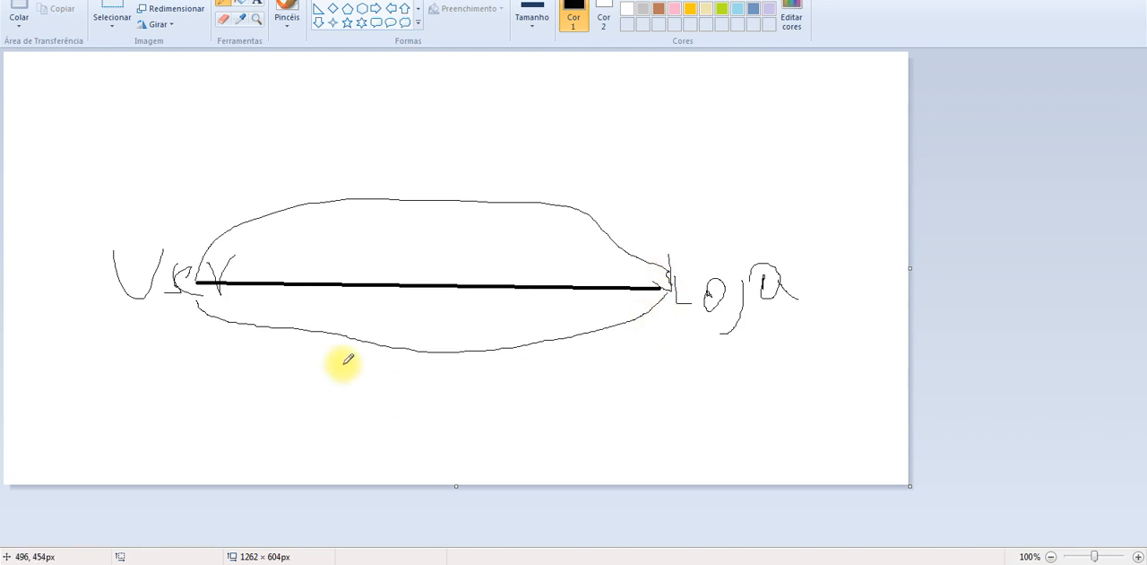
mouse_move(194, 316)
mouse_down()
mouse_move(187, 294)
mouse_move(246, 301)
mouse_up()
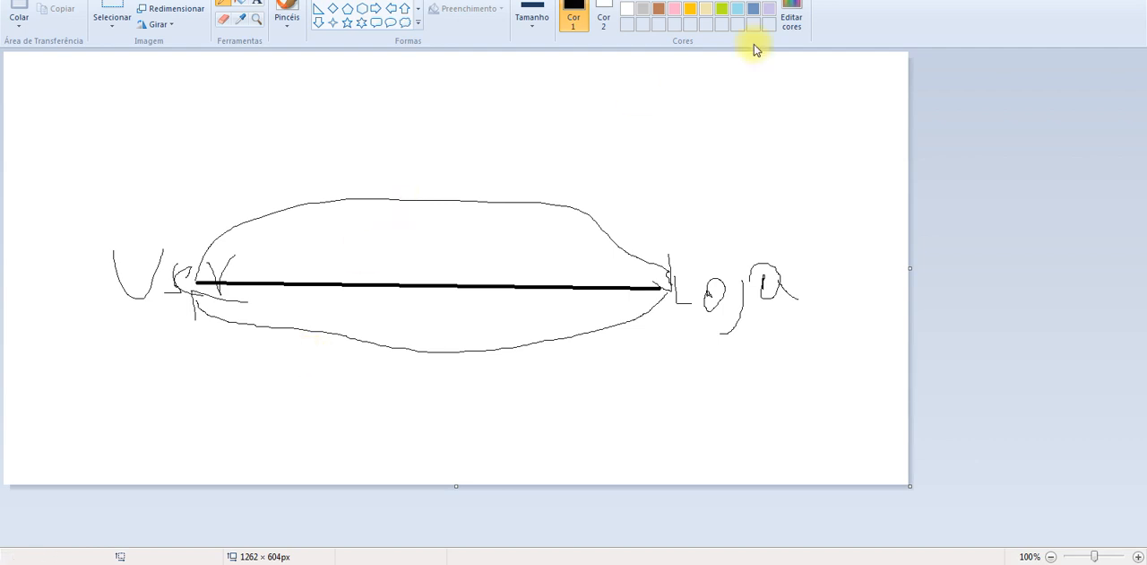
Leave Paint, open the Loja type's fields in the app's data types and bring up the BD carros workbook over them
click(1131, 0)
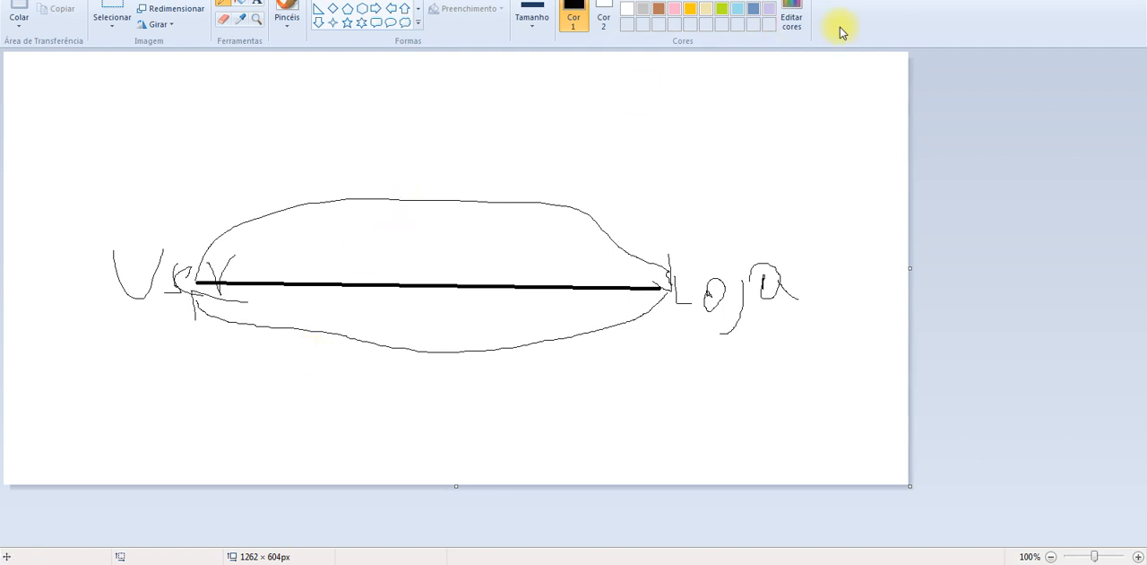
click(607, 271)
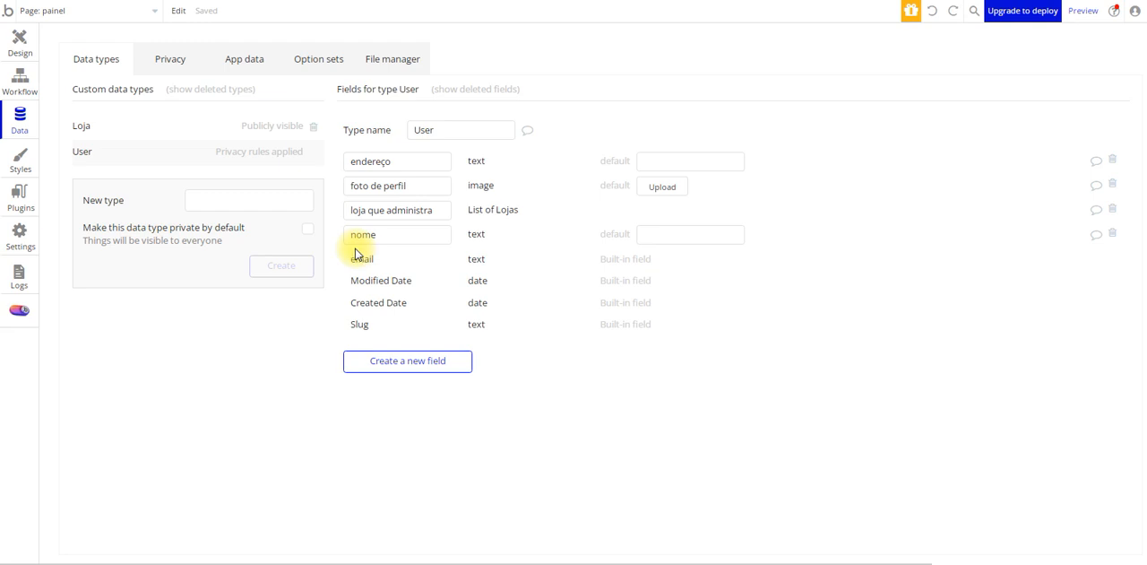
click(87, 124)
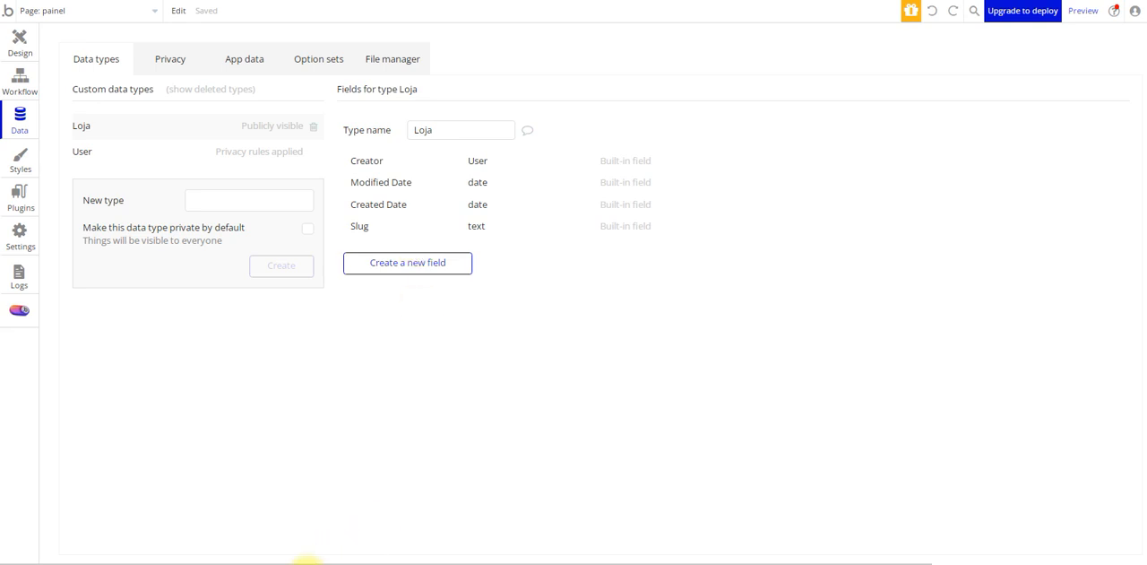
click(306, 564)
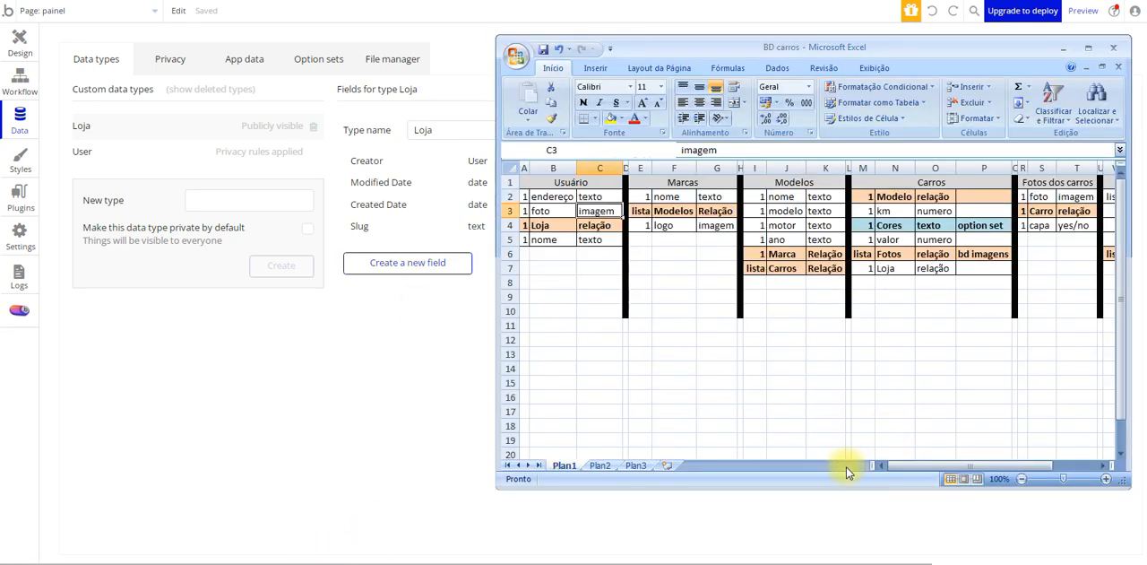
Check the Loja table's Administrador row in the workbook and create a list field named administradores, of type User, on the Loja type
drag(900, 465, 965, 471)
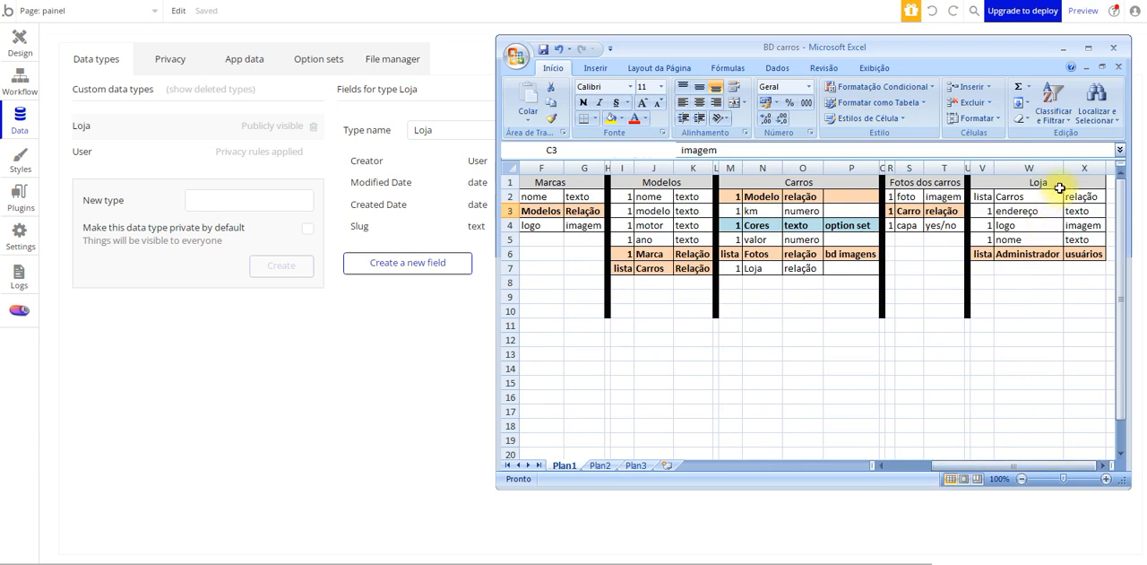
click(1053, 183)
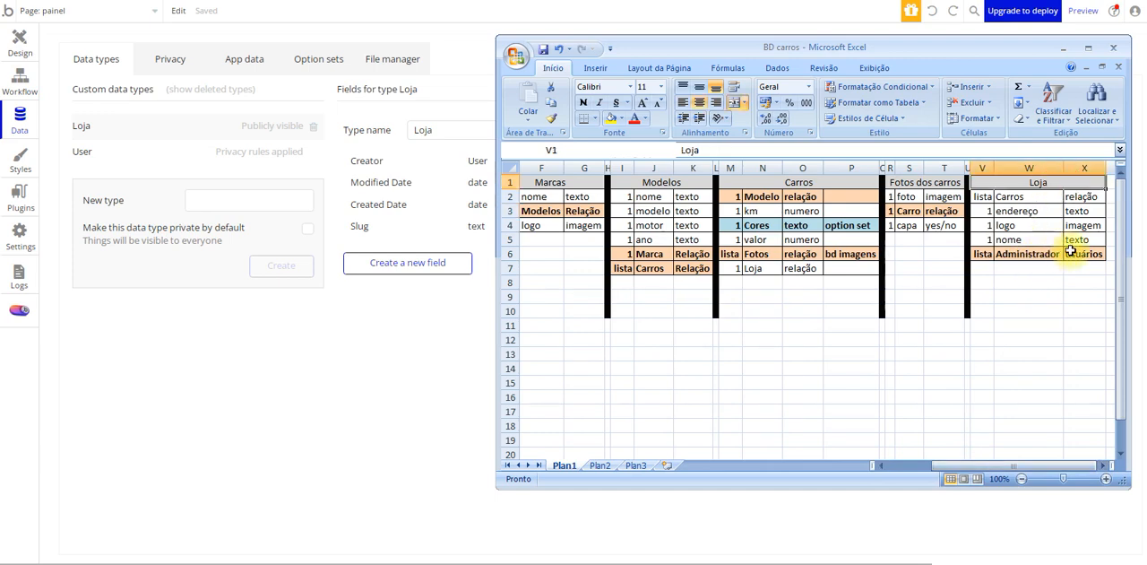
click(992, 254)
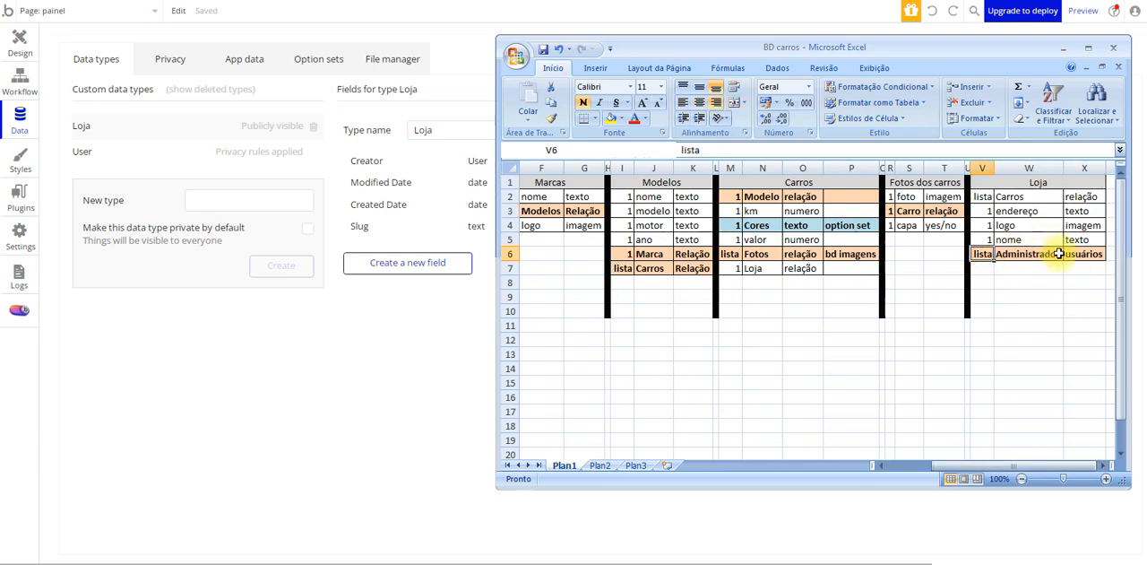
click(424, 261)
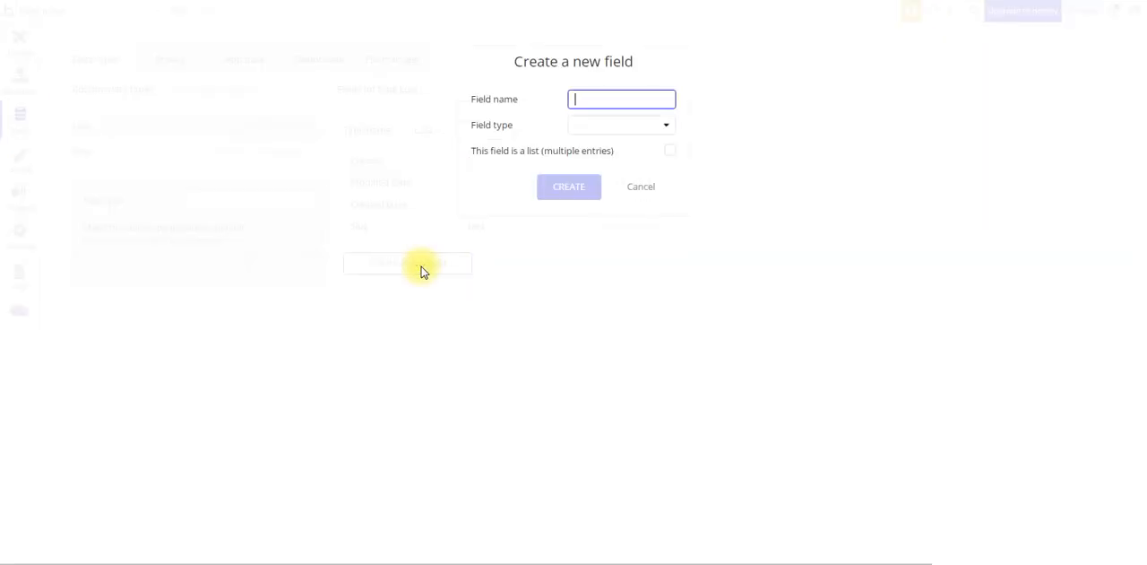
text(administradores)
click(608, 134)
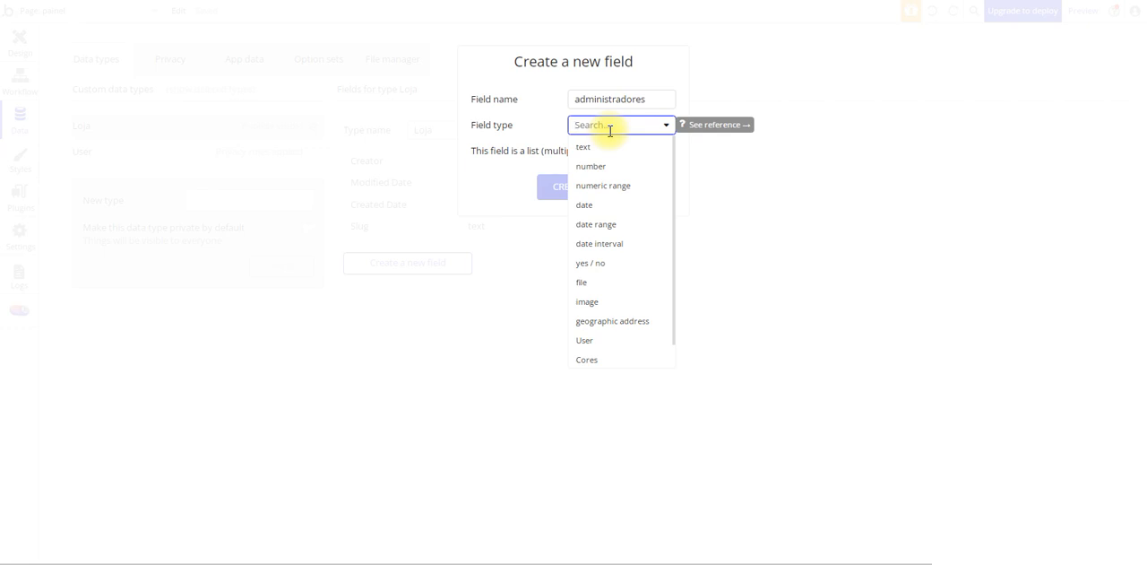
click(587, 340)
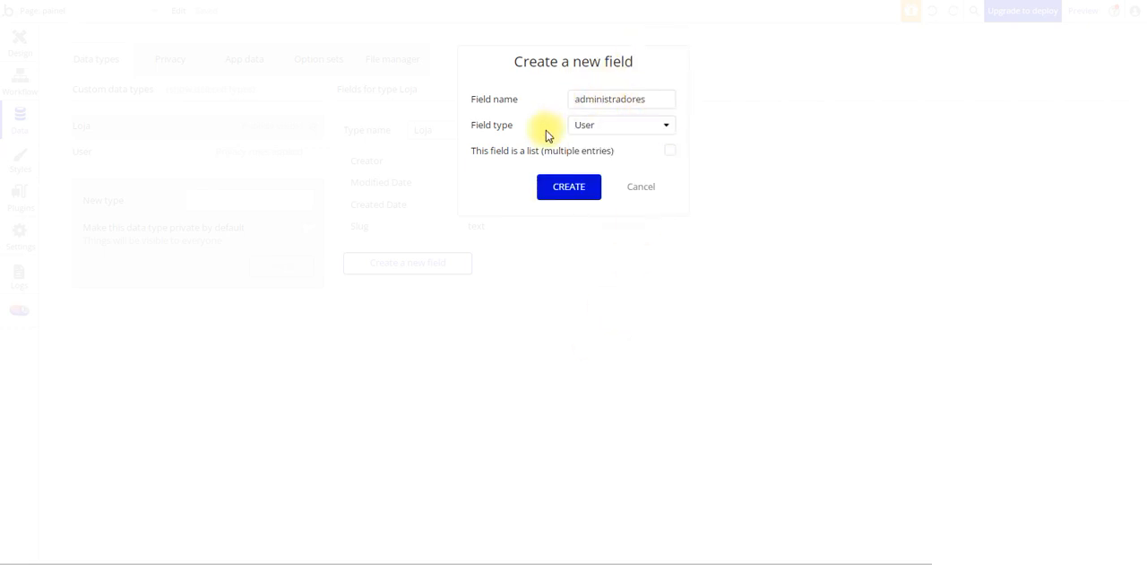
click(668, 155)
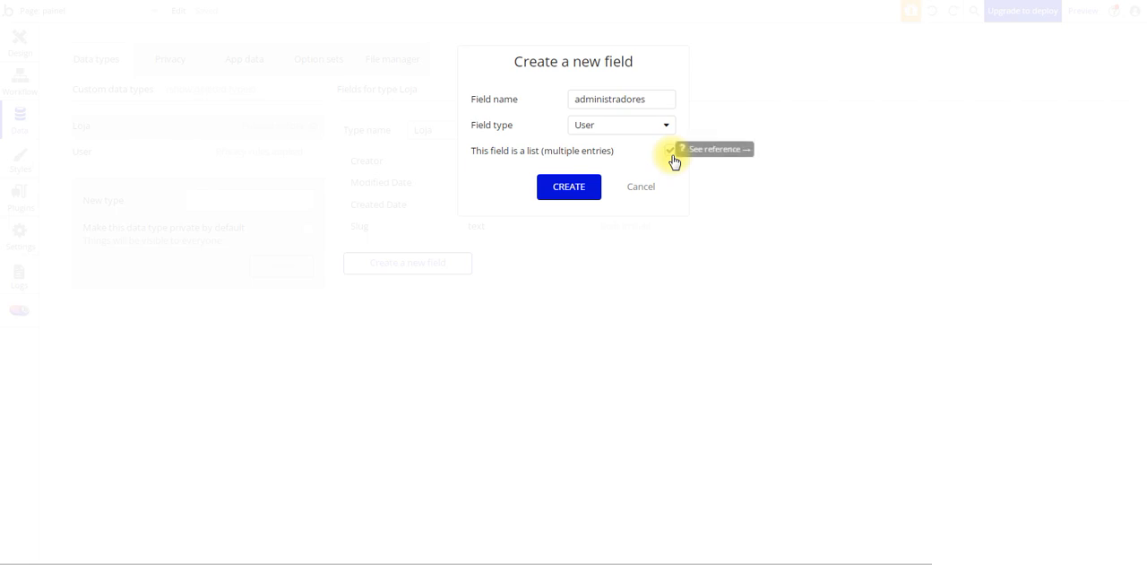
click(569, 189)
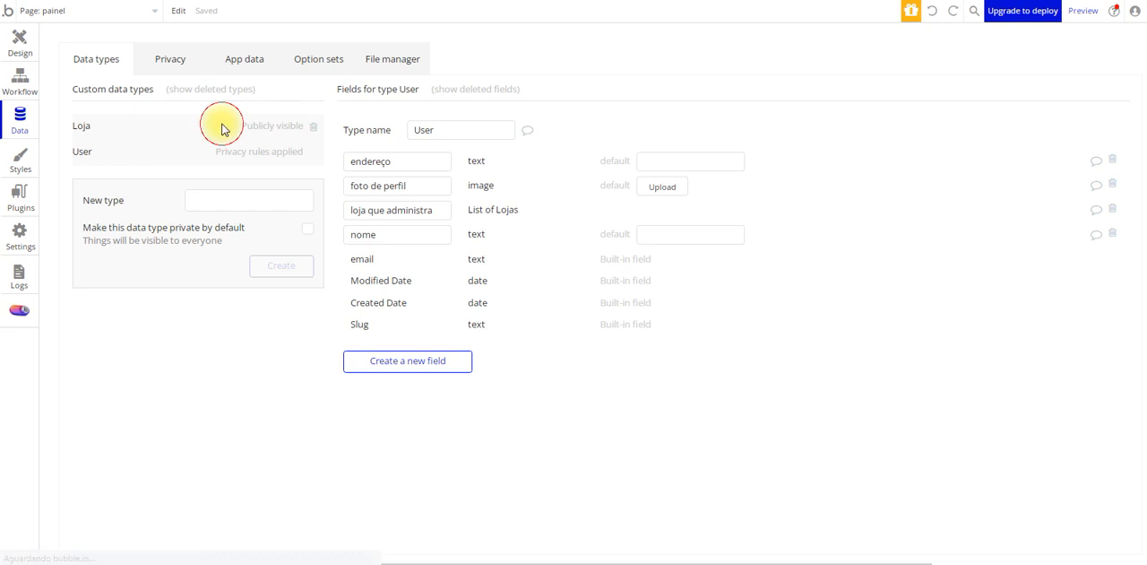
Compare the administradores field on the Loja type with the loja que administra field on the User type
click(149, 128)
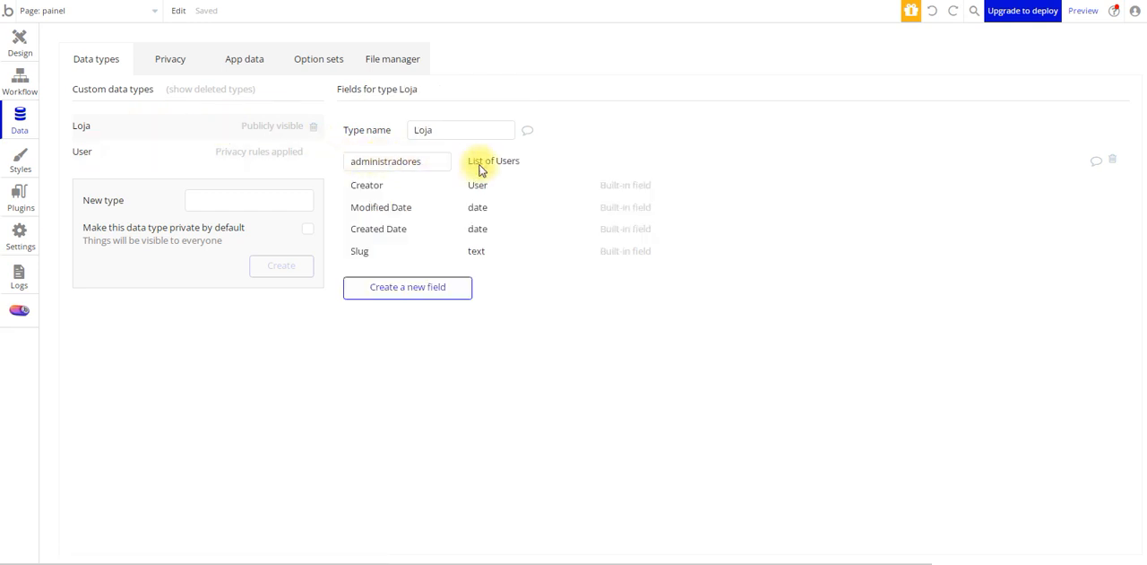
click(112, 153)
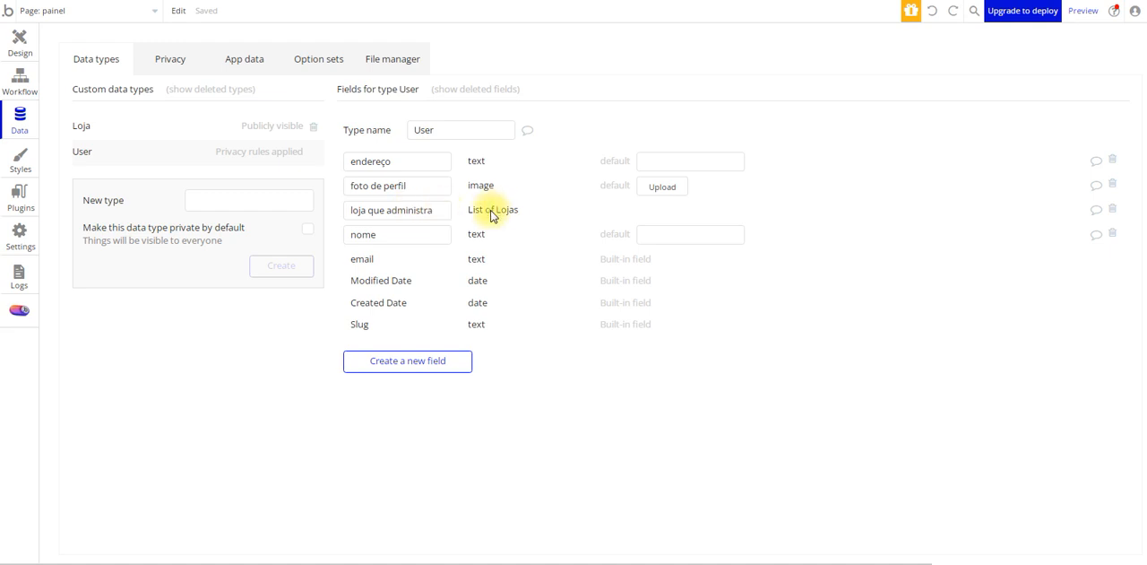
click(131, 125)
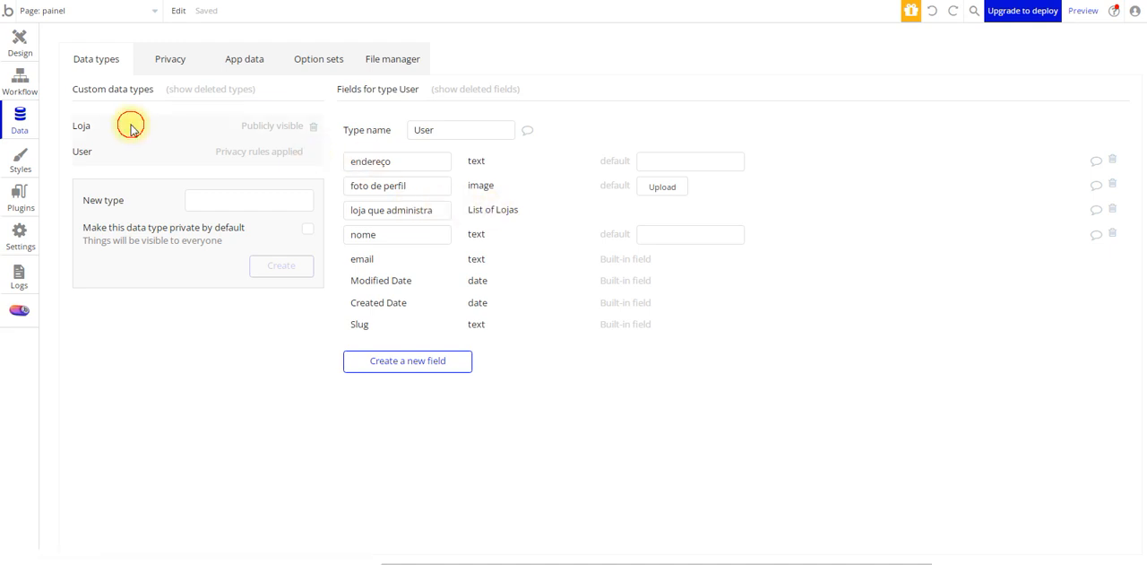
Check the endereço row of the workbook's Loja table and create a text field named endereço on the Loja type
key(alt+Tab)
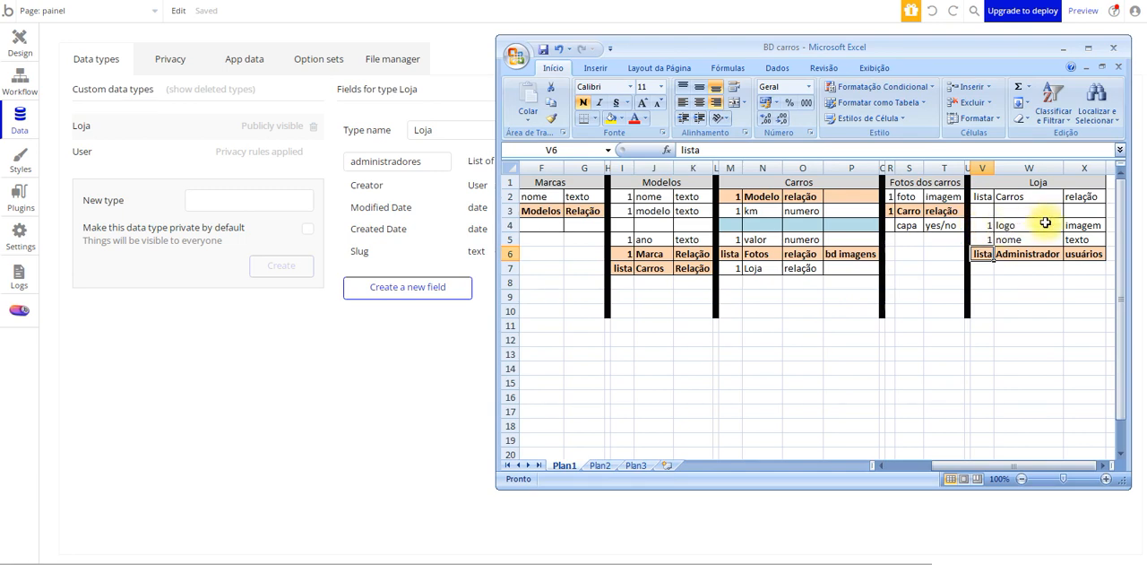
click(1025, 212)
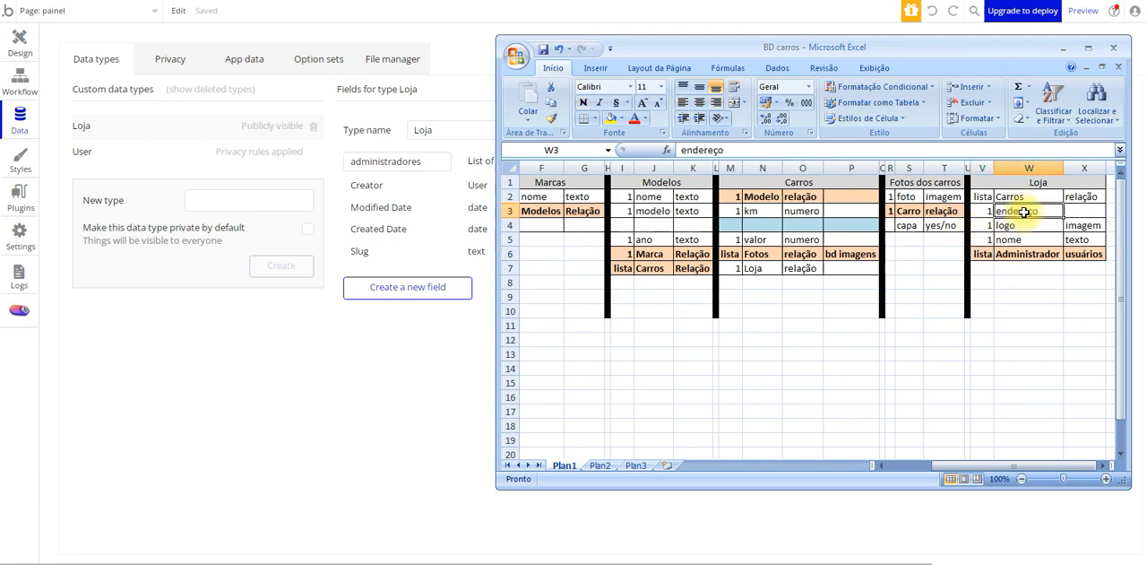
click(1035, 228)
click(1085, 210)
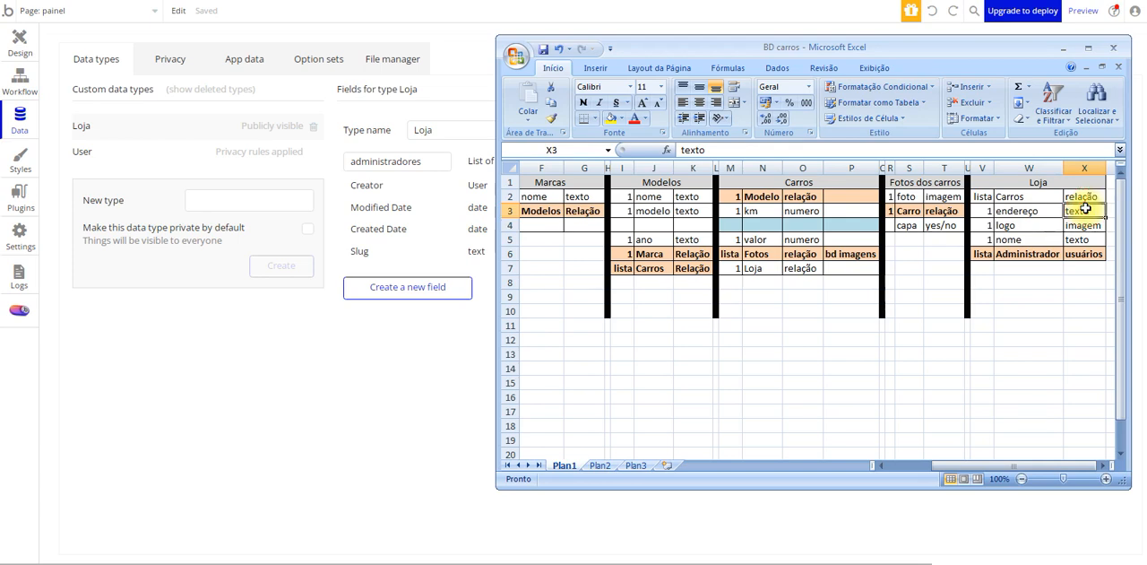
click(1027, 228)
click(1027, 213)
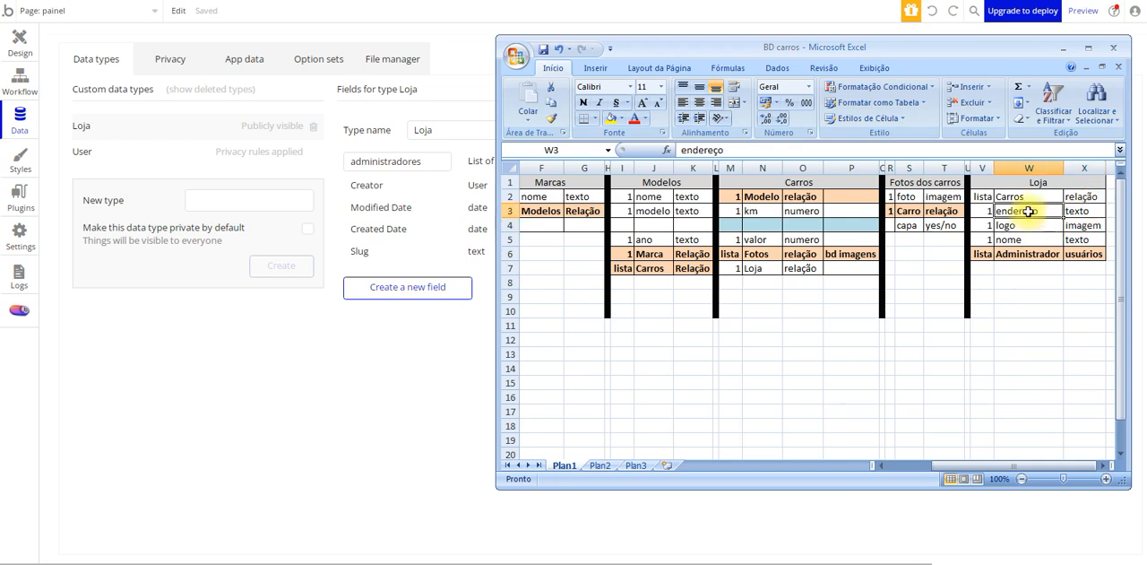
click(391, 283)
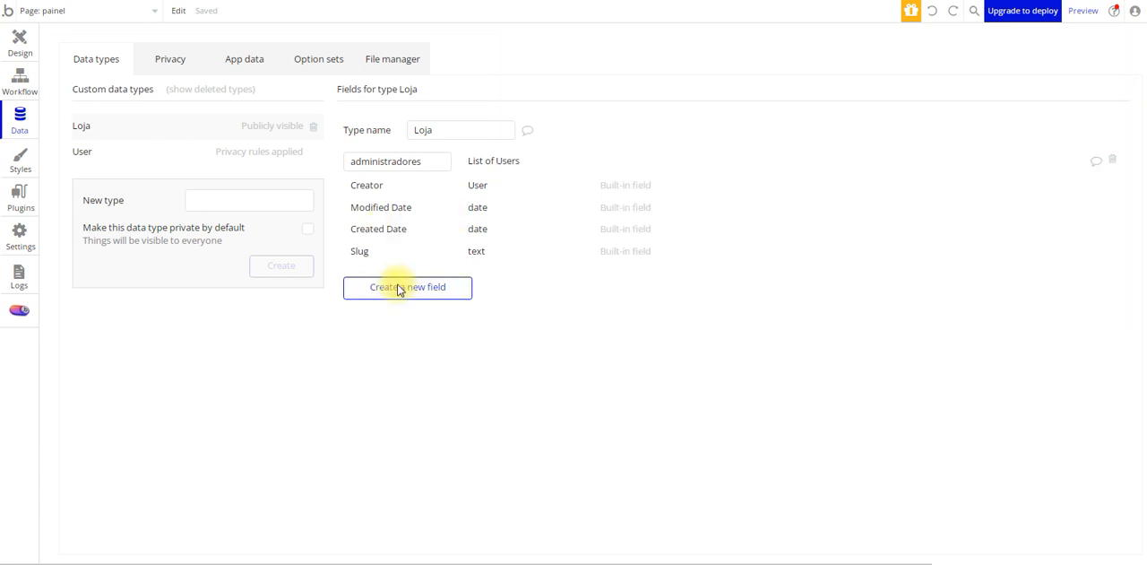
text(endereço)
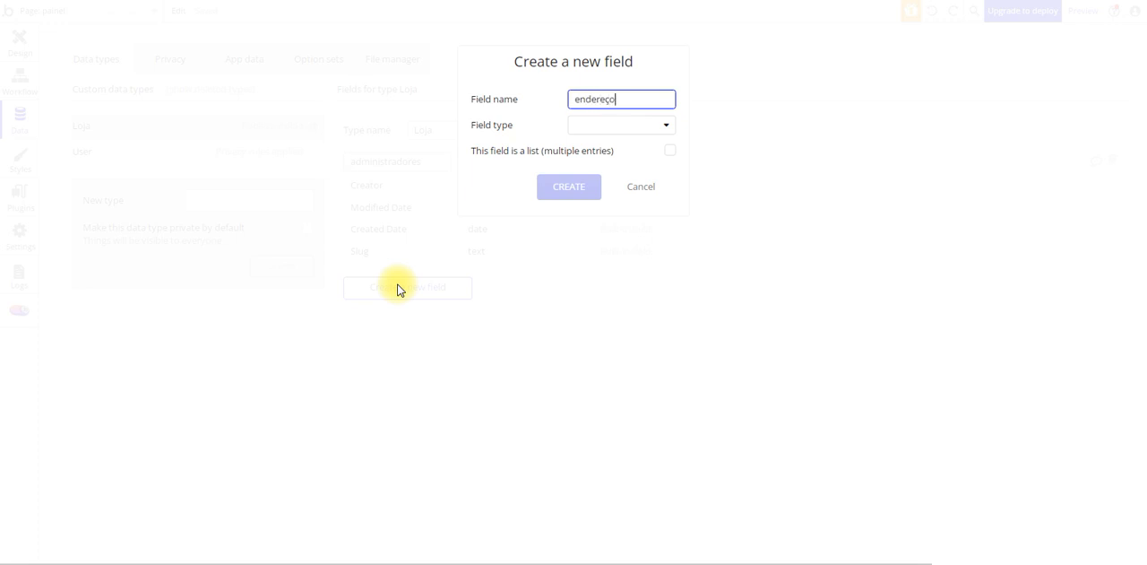
click(618, 126)
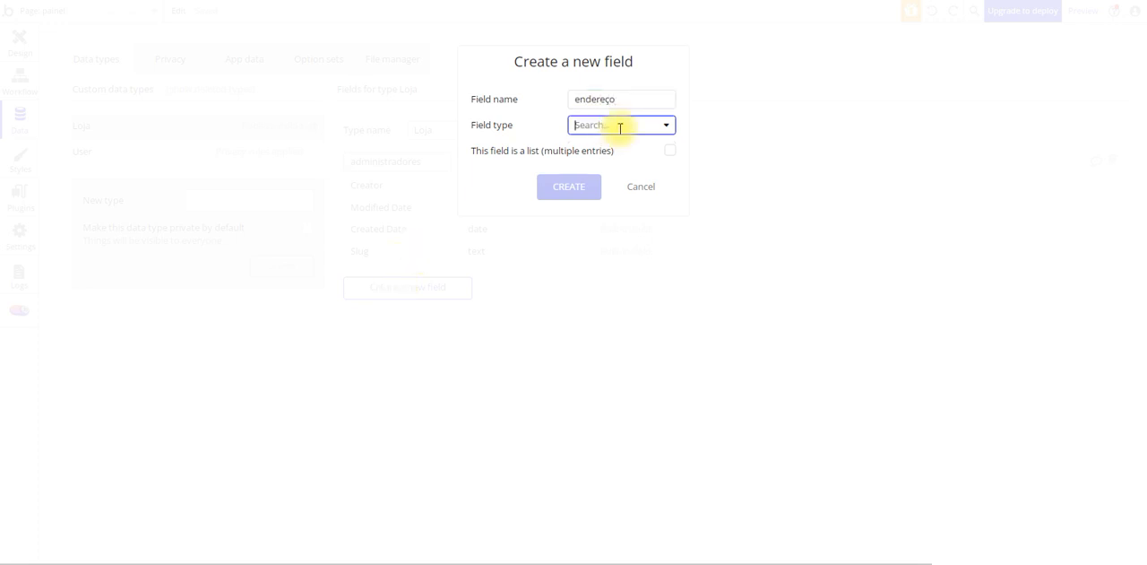
click(594, 153)
click(578, 188)
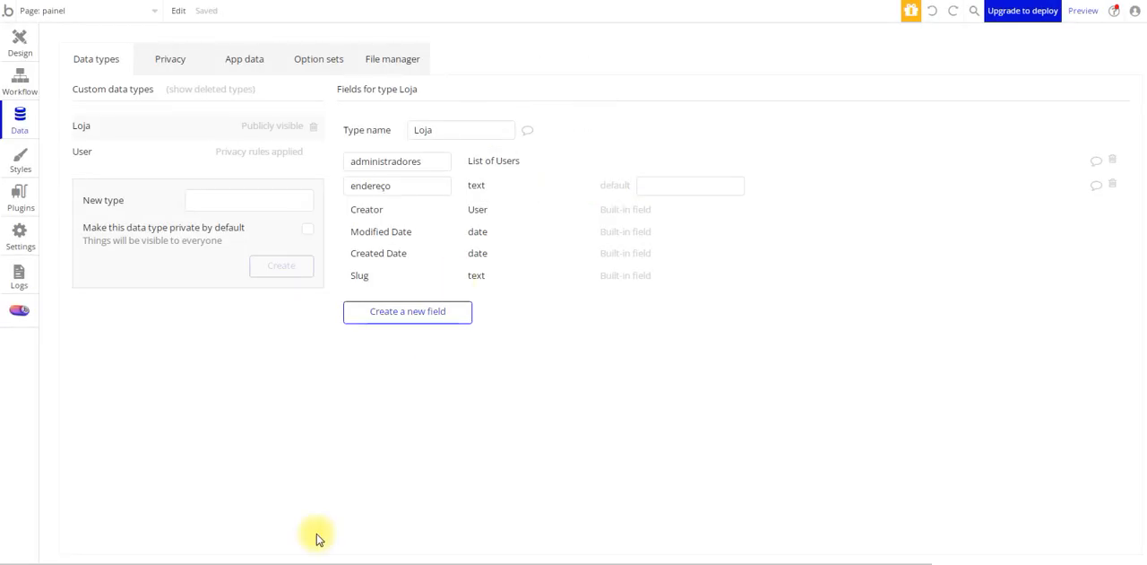
Consult the workbook's Loja table again and create a text field named nome on the Loja type
click(291, 563)
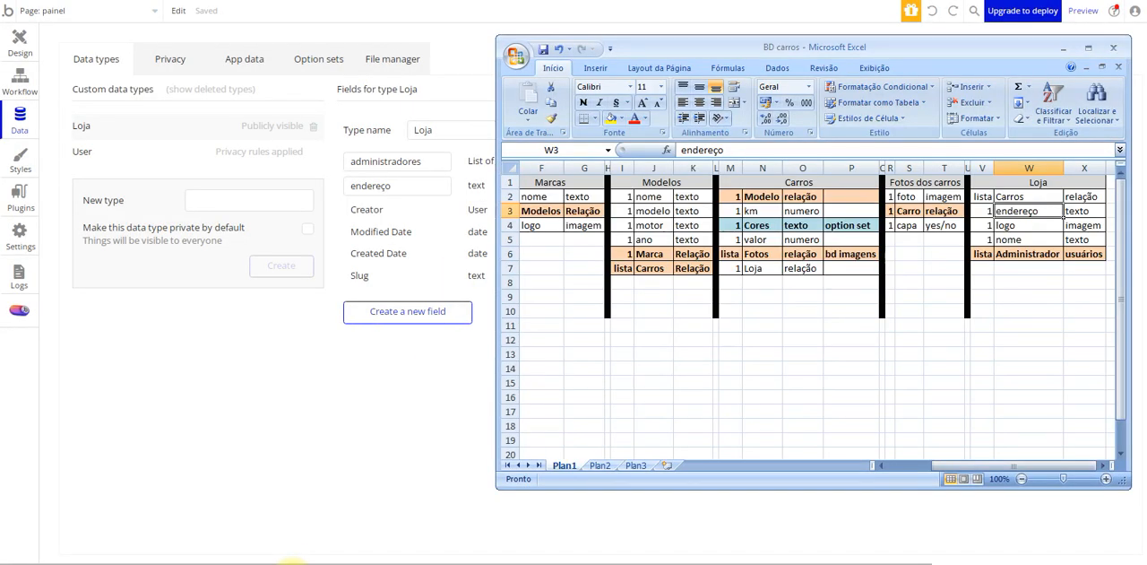
click(1019, 225)
click(408, 321)
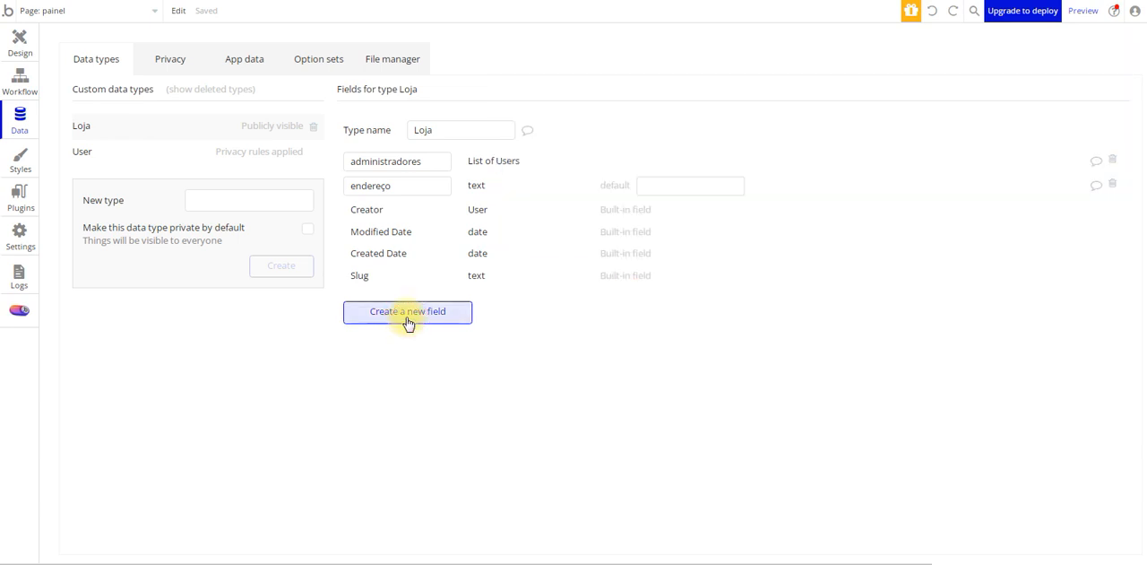
click(407, 321)
text(nome)
click(587, 127)
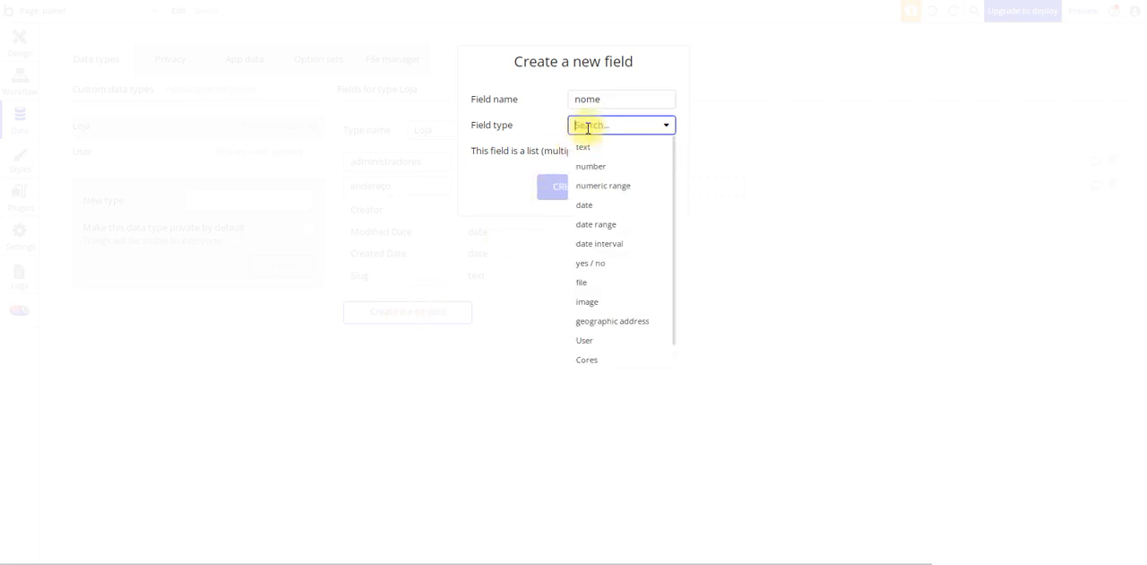
click(597, 148)
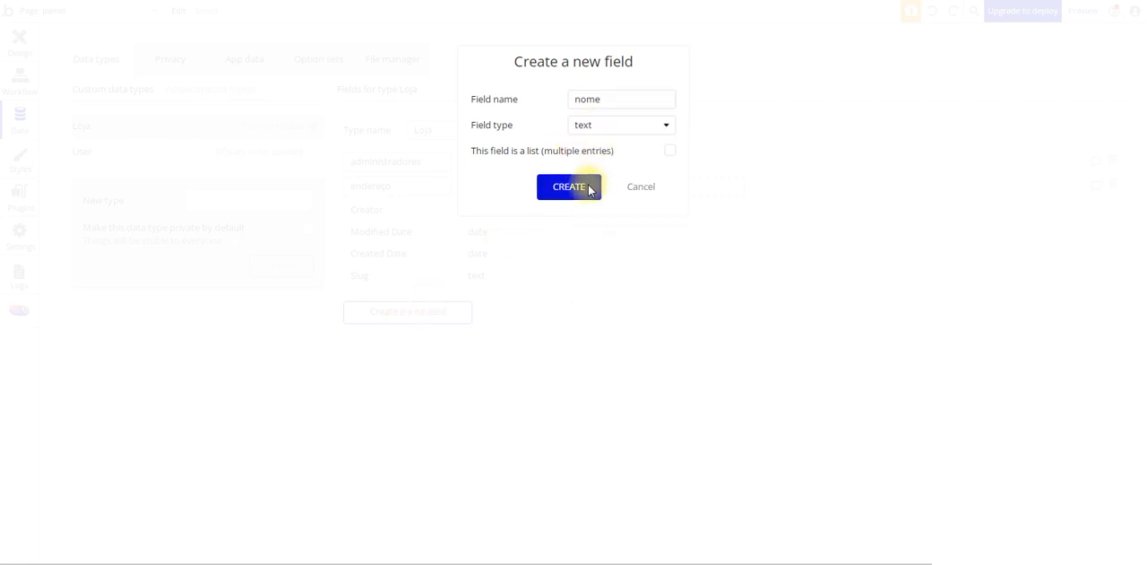
click(592, 186)
Create a field named logo on the Loja type with field type image
click(411, 337)
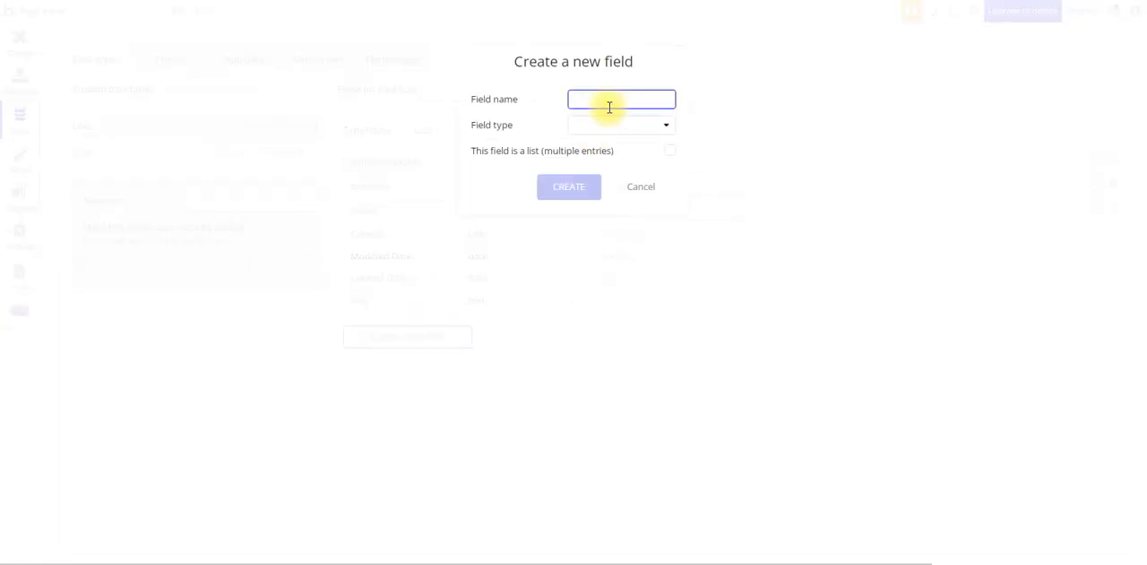
text(logo)
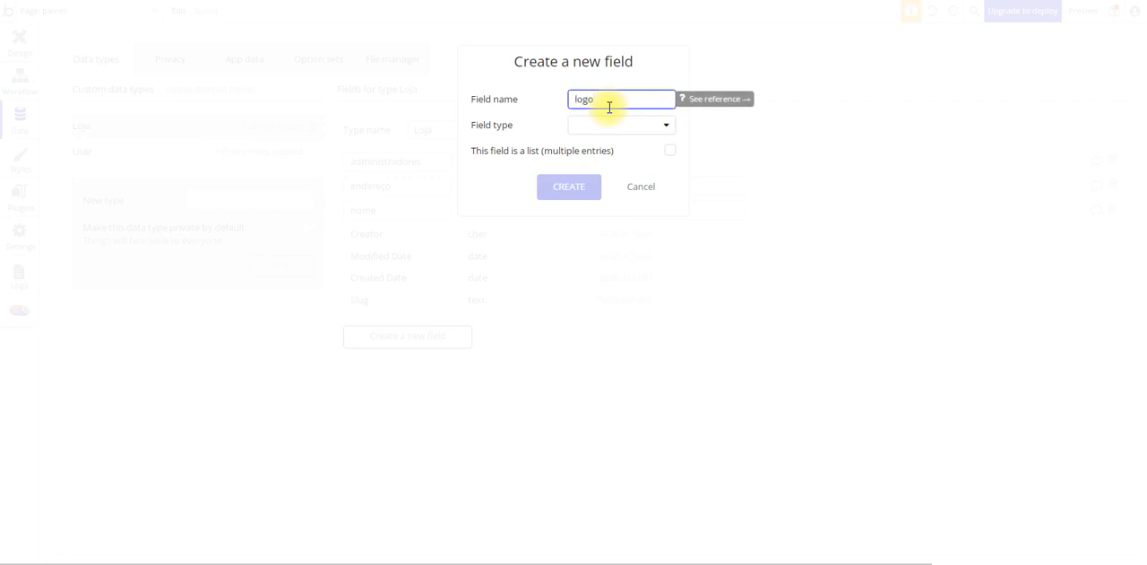
click(627, 125)
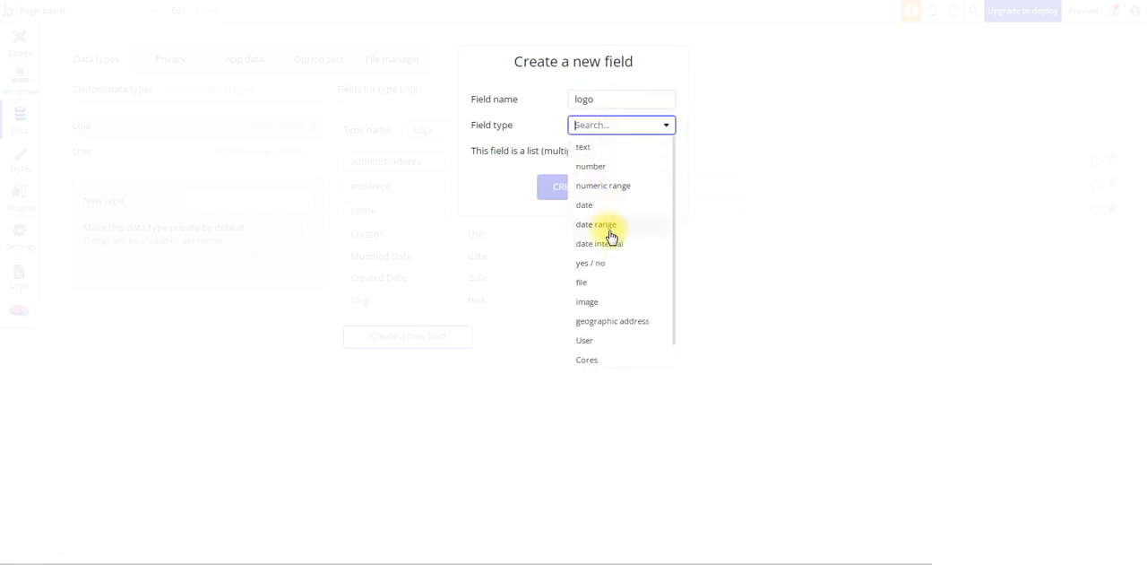
click(612, 301)
click(568, 183)
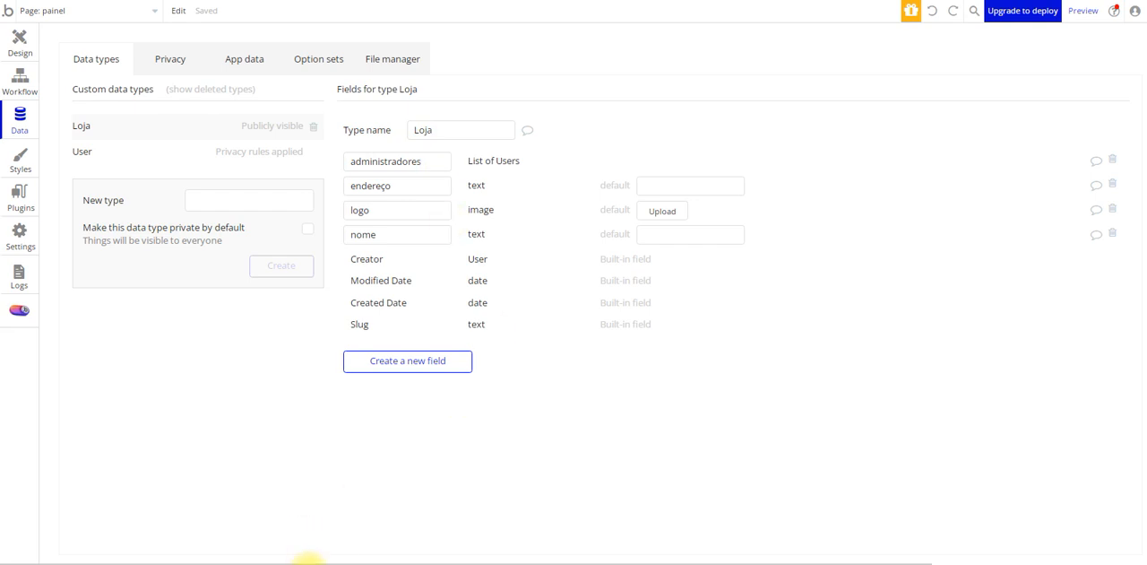
Review the Carros, Marcas and Modelos tables in the BD carros workbook and return to the app's Loja fields
click(331, 543)
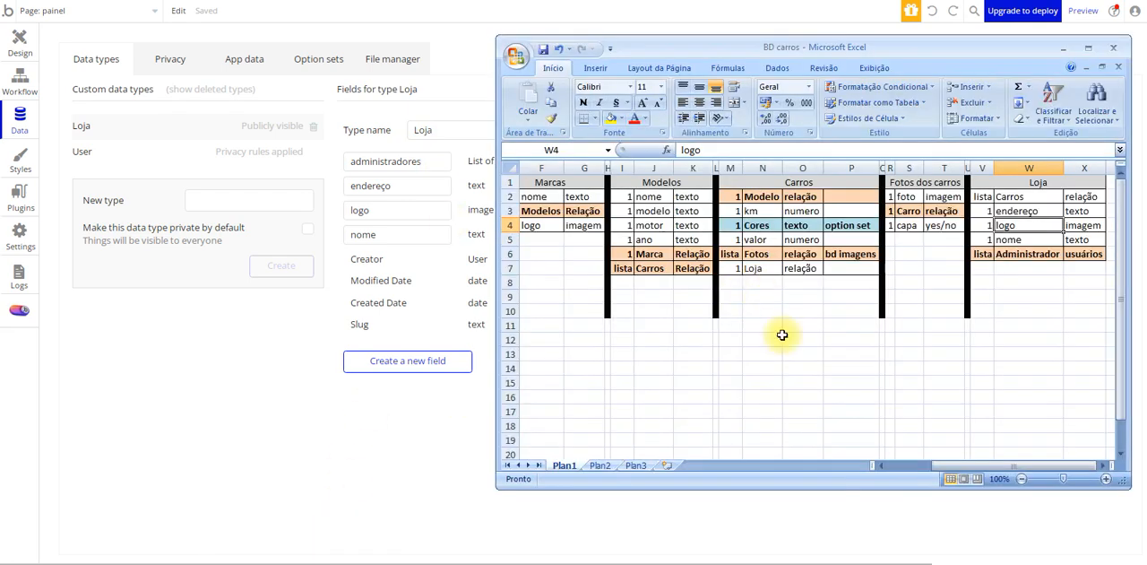
mouse_move(973, 467)
mouse_down()
mouse_move(914, 463)
mouse_move(995, 468)
mouse_up()
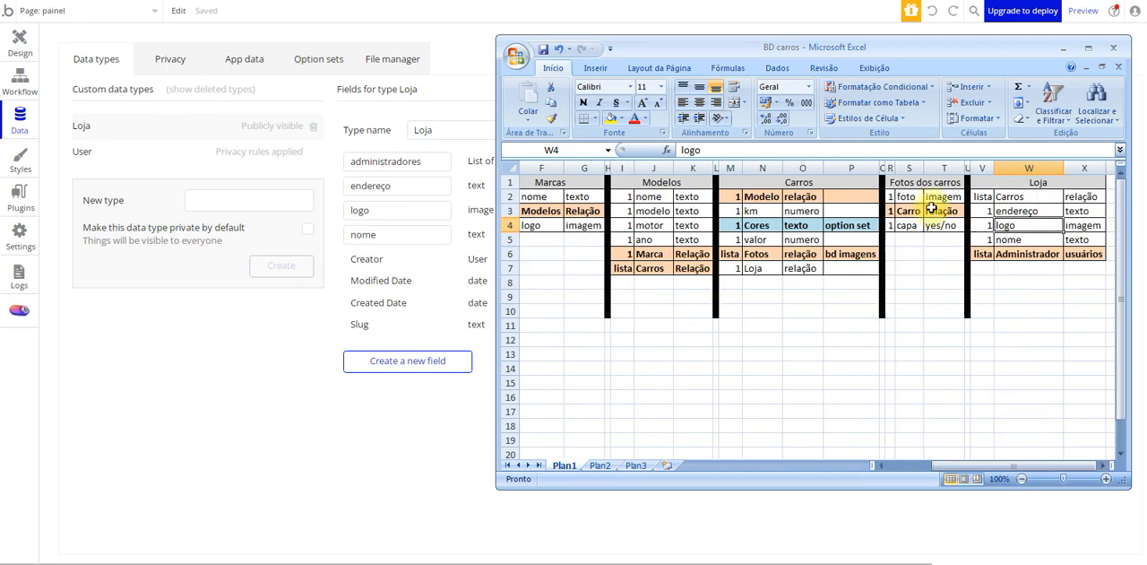
click(814, 179)
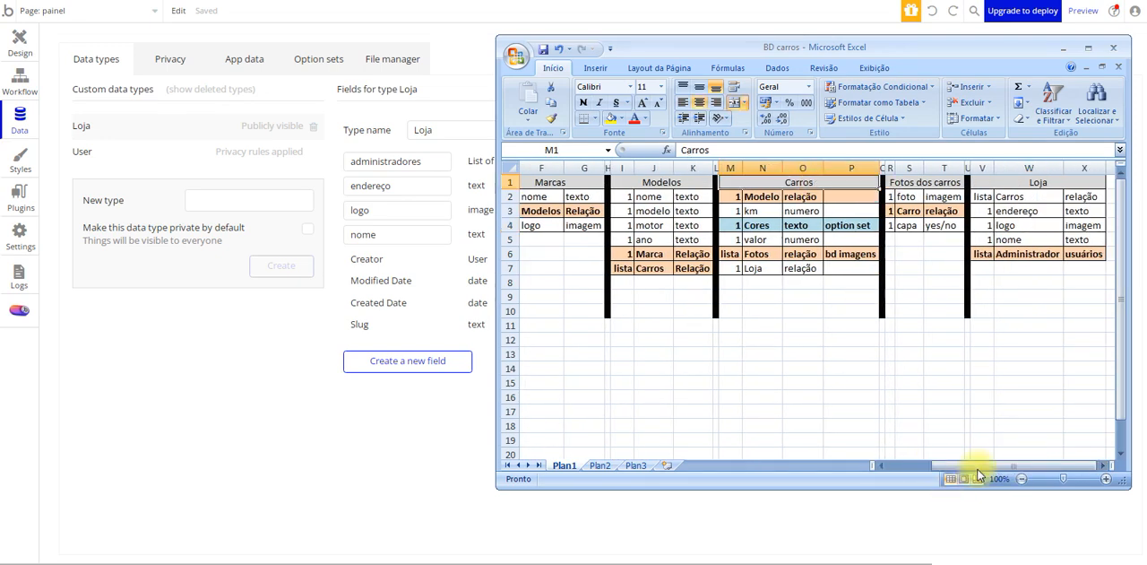
drag(979, 466, 1001, 475)
click(567, 185)
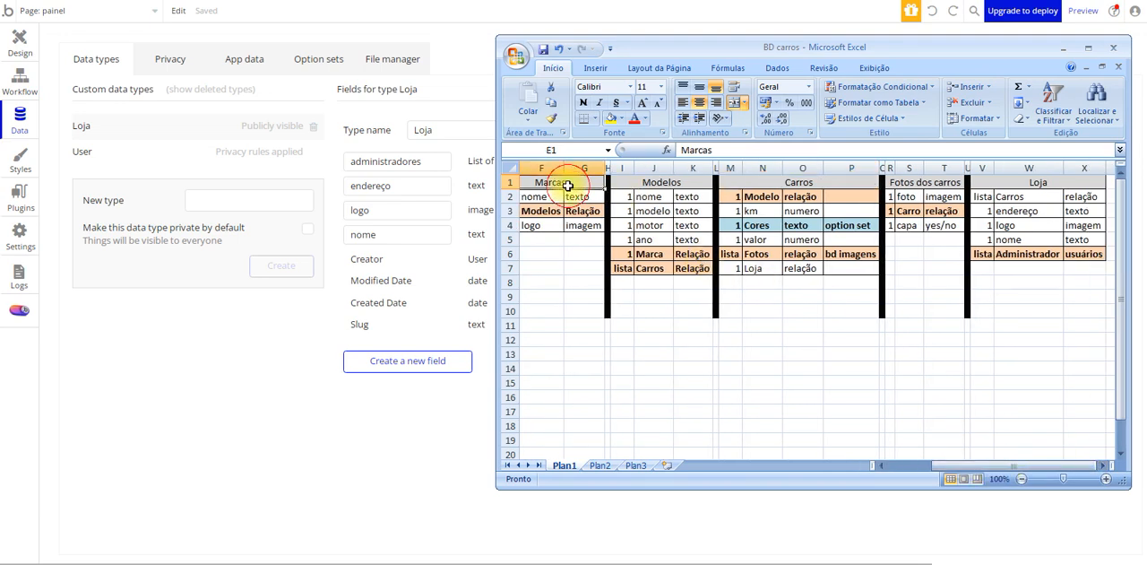
click(643, 182)
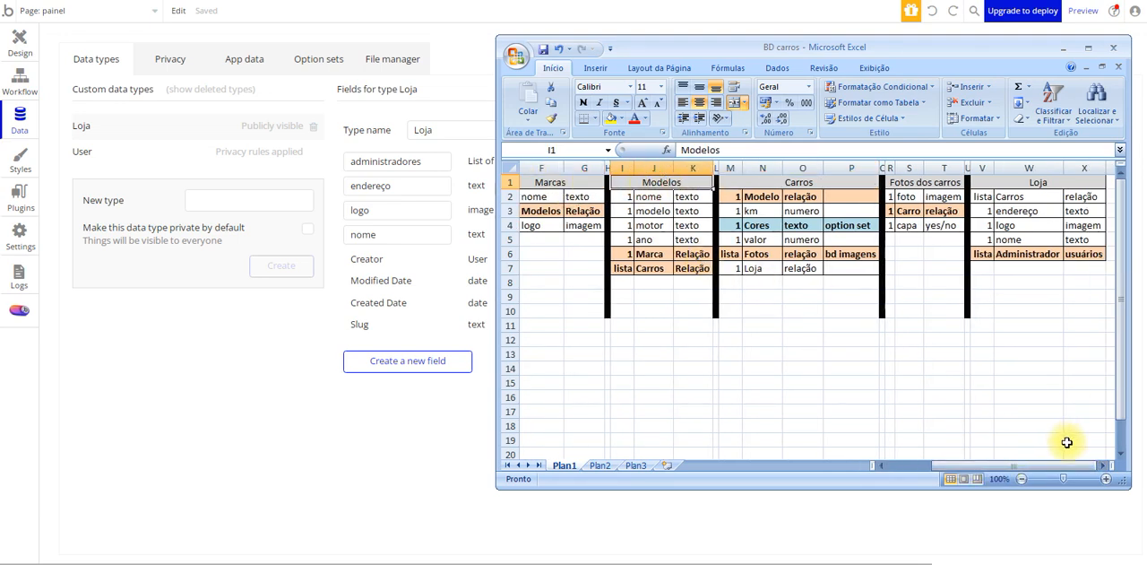
drag(1040, 466, 973, 466)
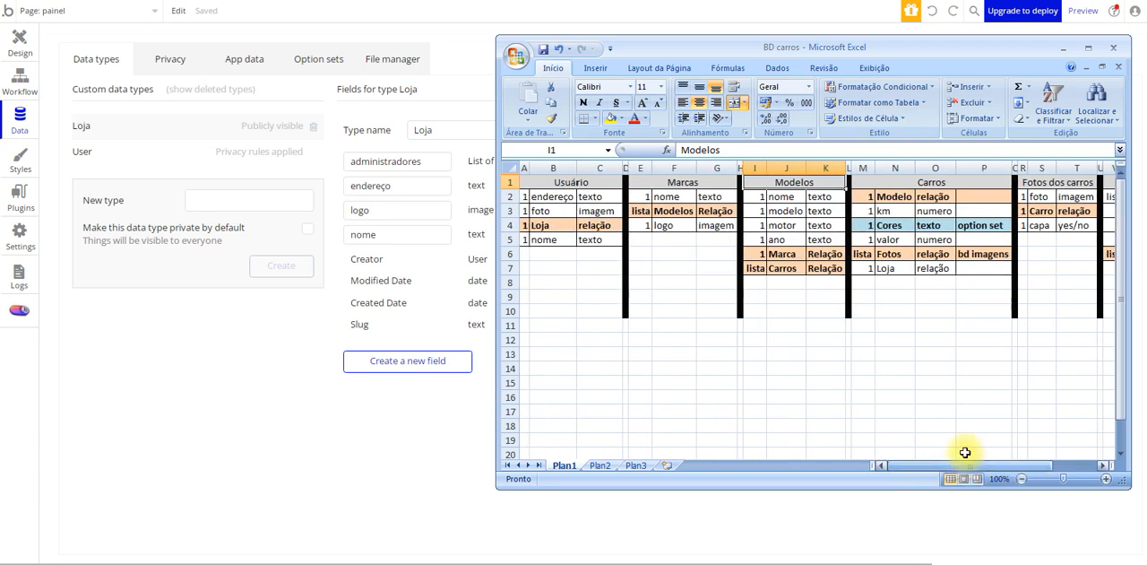
click(682, 180)
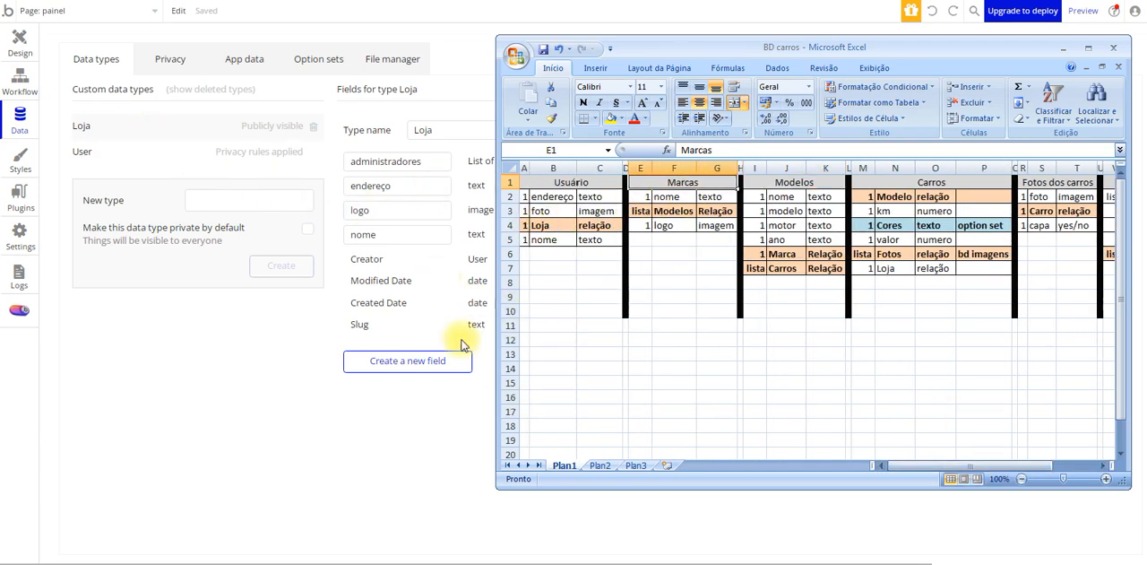
click(314, 361)
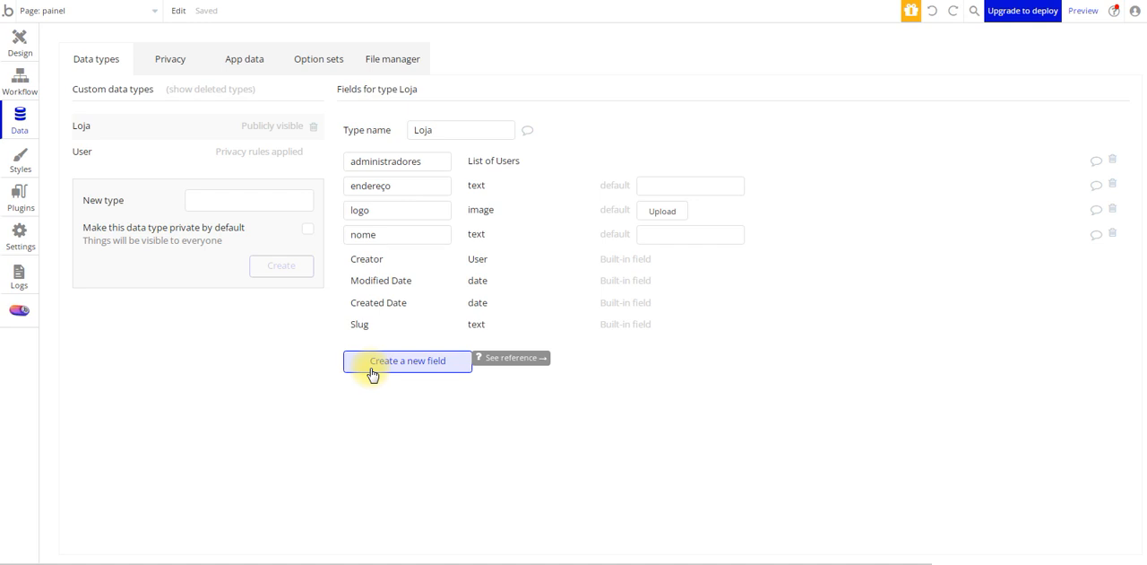
Leave the Loja fields as they are and create a new data type named Marcas
click(373, 375)
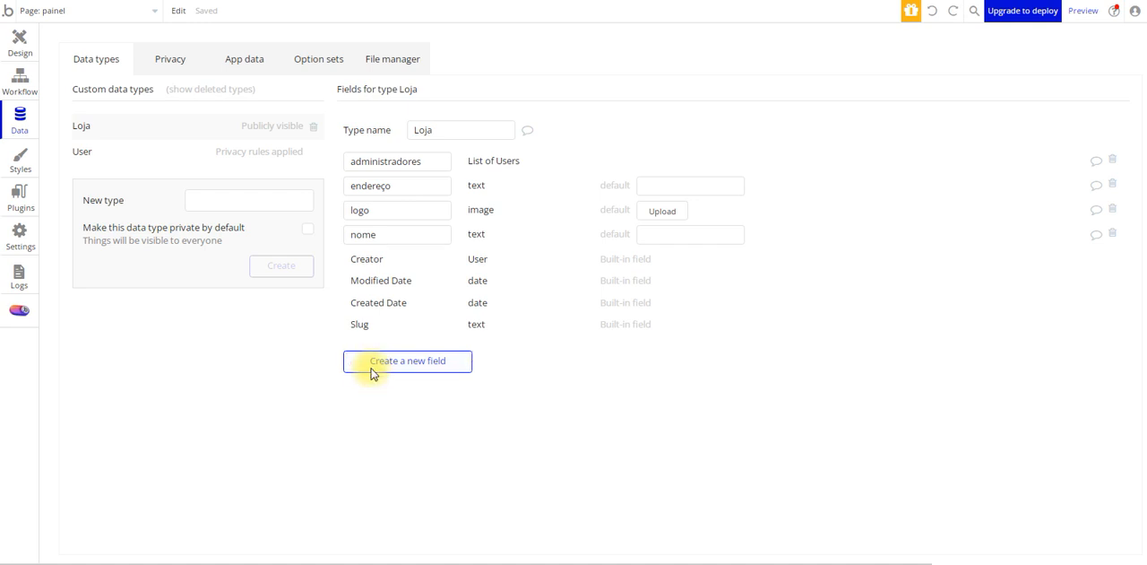
click(640, 186)
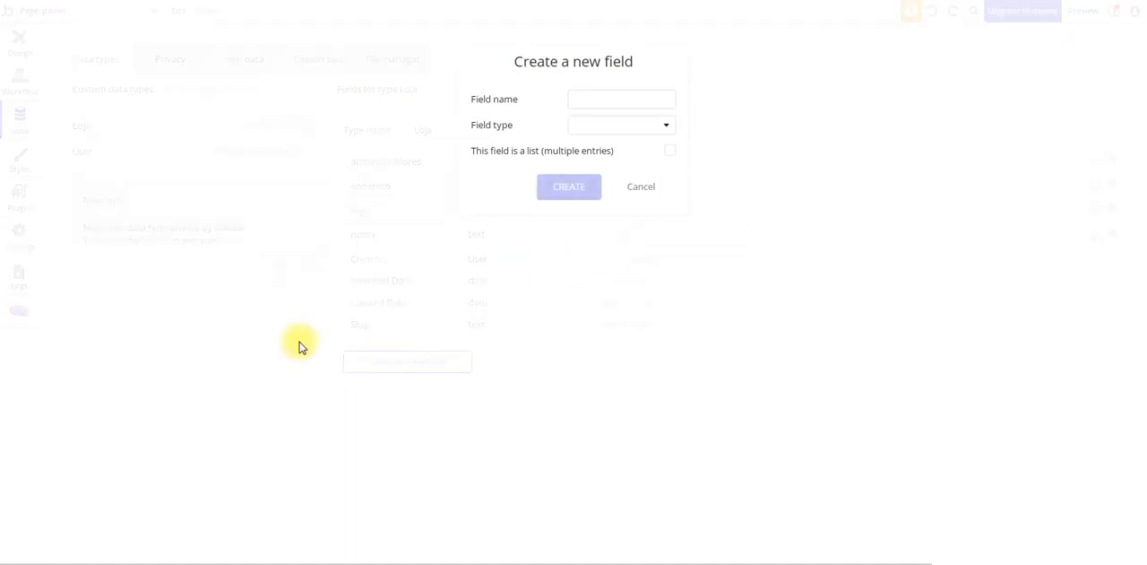
click(223, 201)
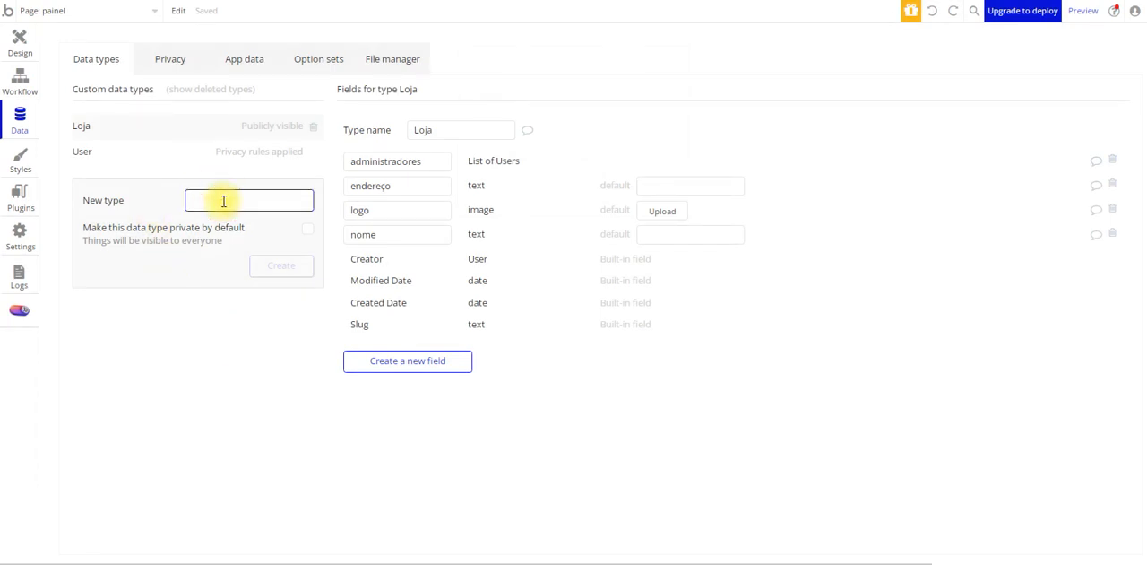
text(Marcas)
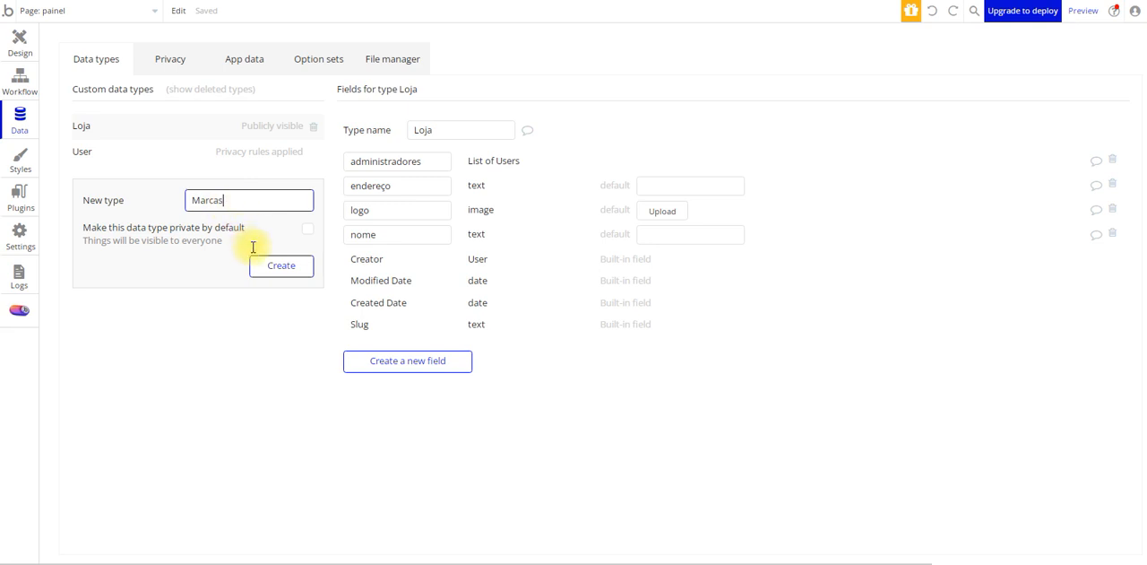
click(271, 274)
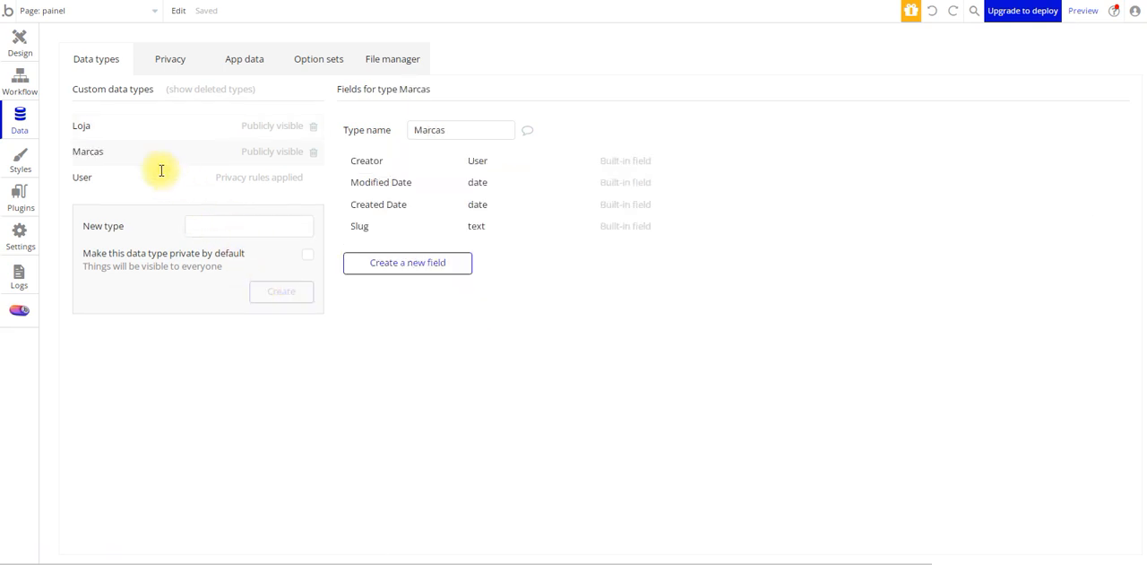
Review the Marcas table in the BD carros workbook and create a text field named nome on the Marcas type
click(285, 562)
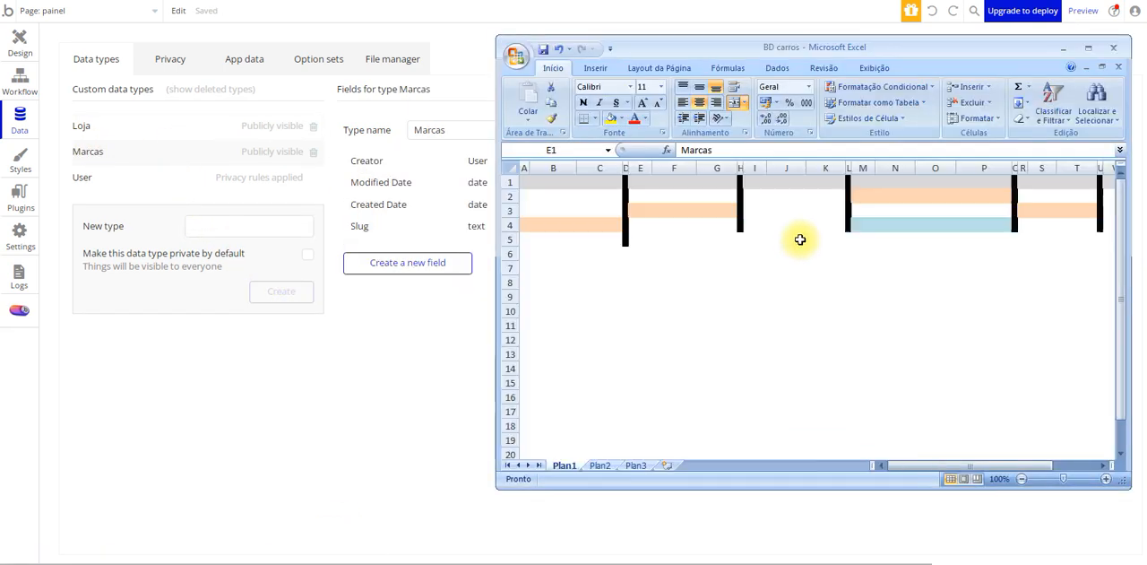
click(668, 197)
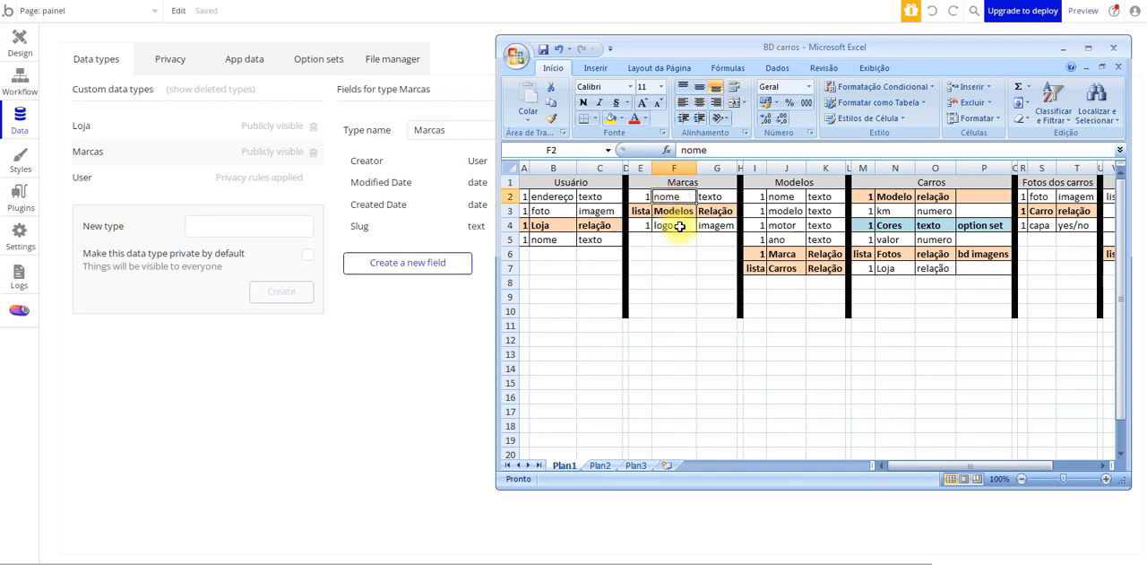
click(680, 226)
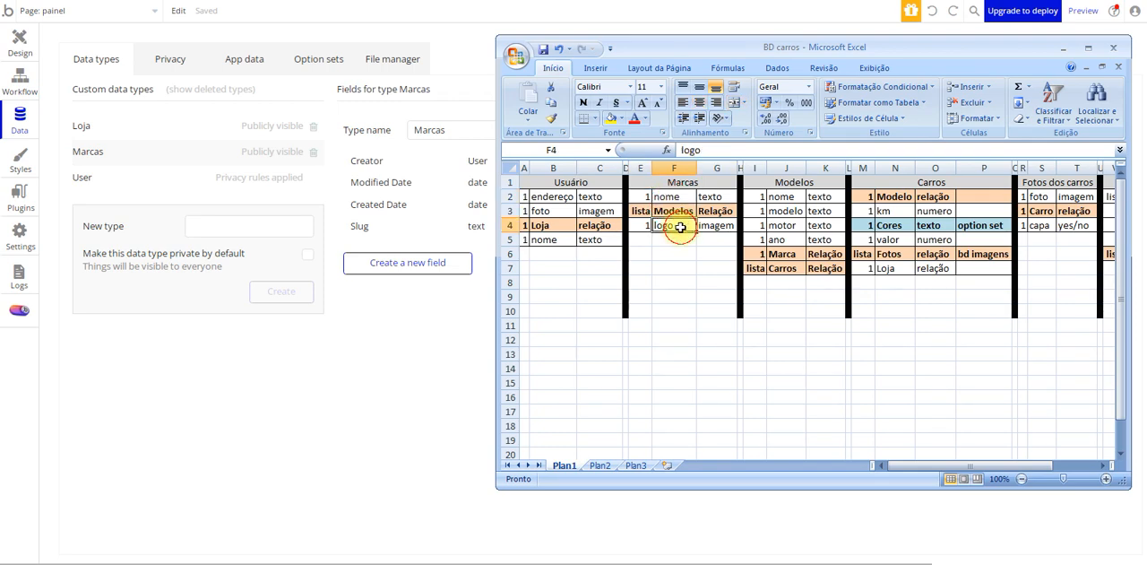
click(683, 211)
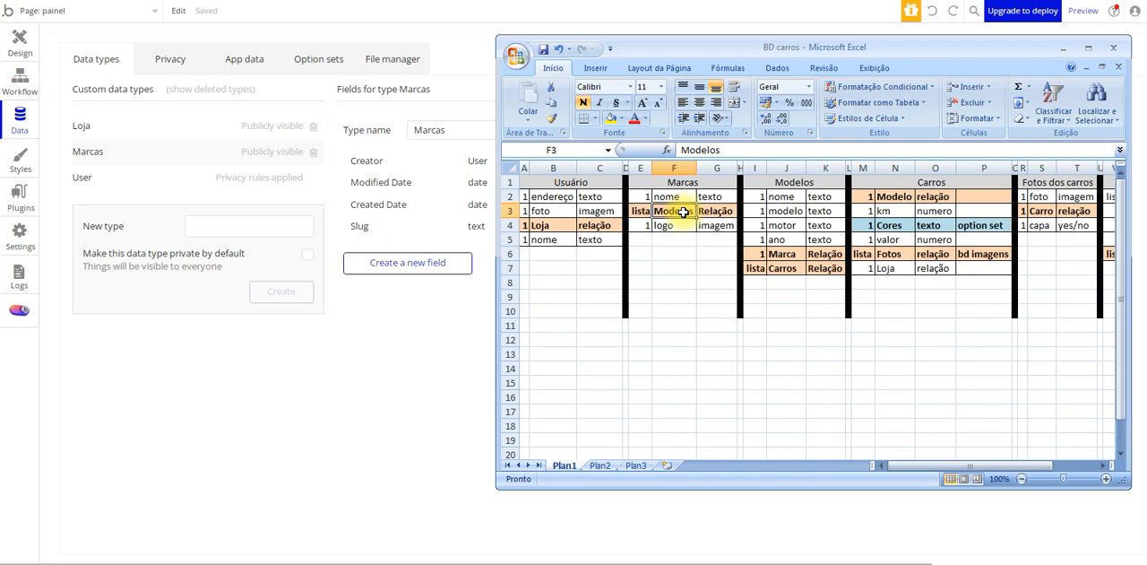
click(388, 265)
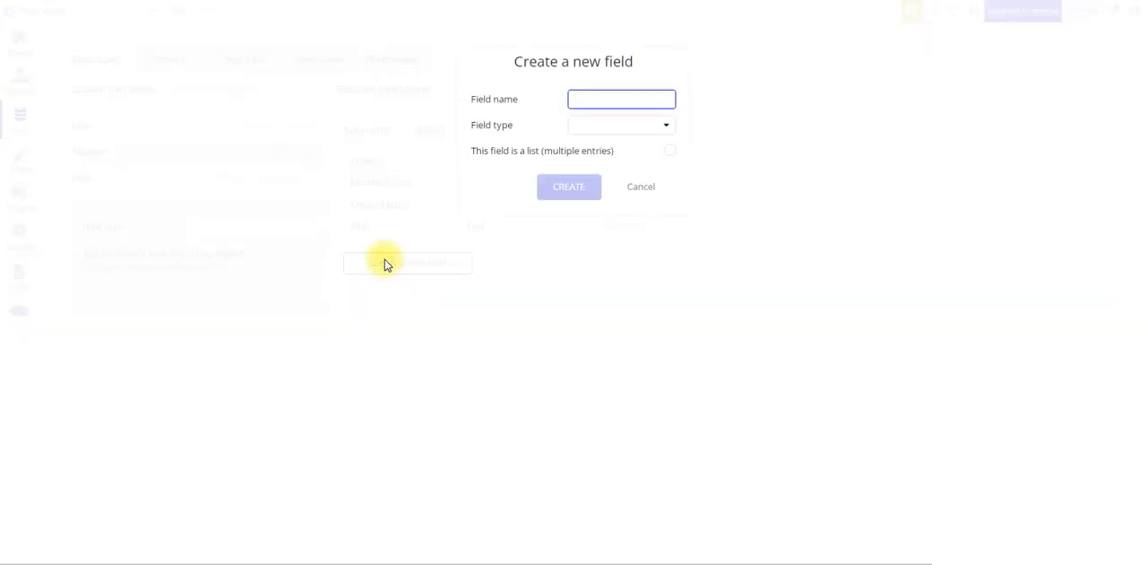
click(609, 125)
click(600, 147)
click(578, 188)
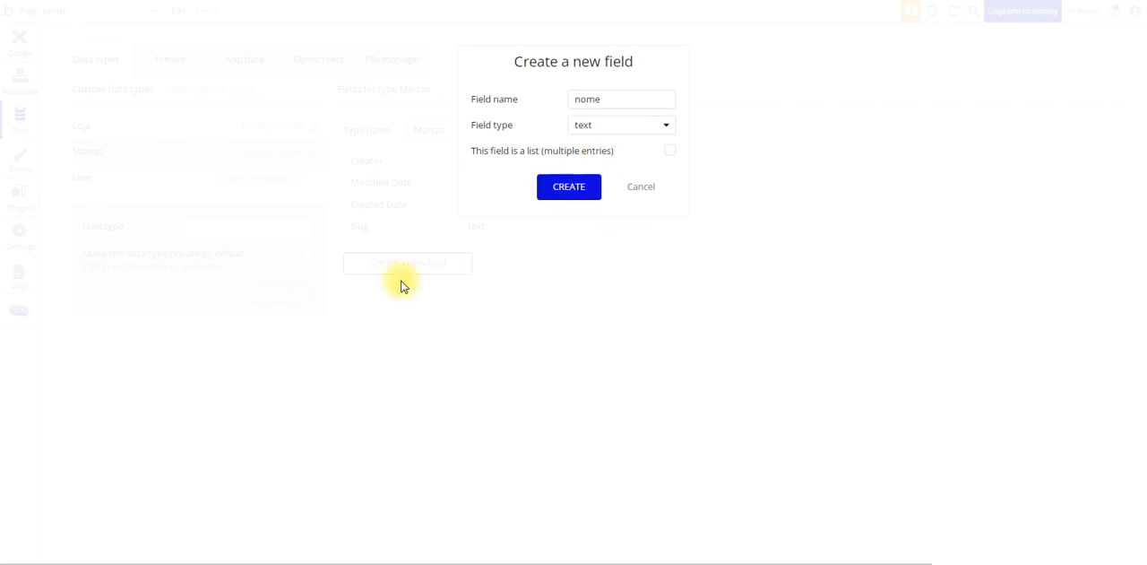
Create a field named logo on the Marcas type with field type image
click(401, 285)
text(logo)
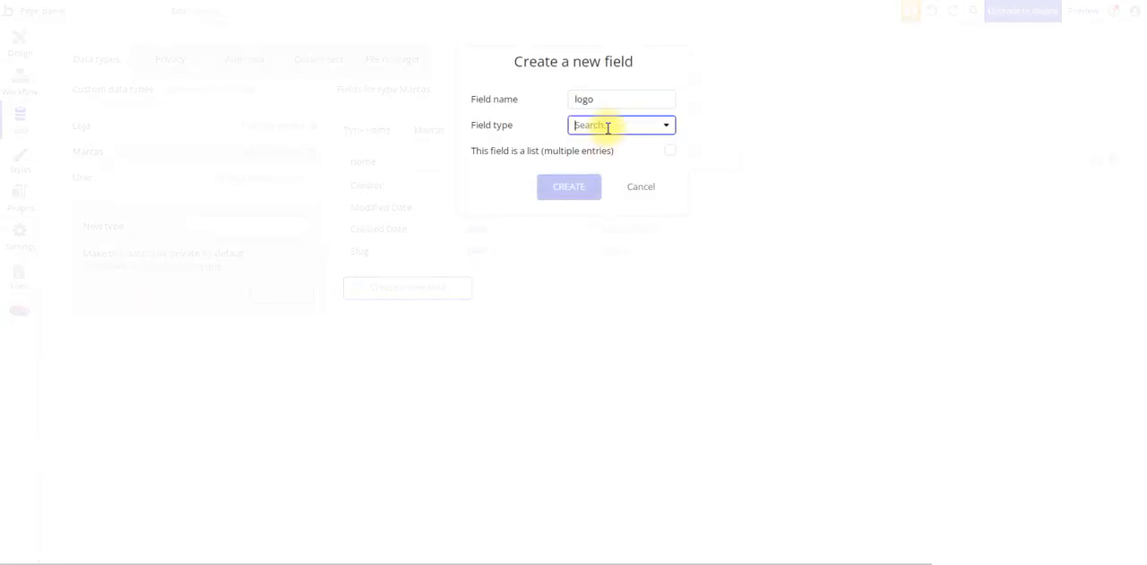
click(606, 126)
click(604, 302)
click(577, 191)
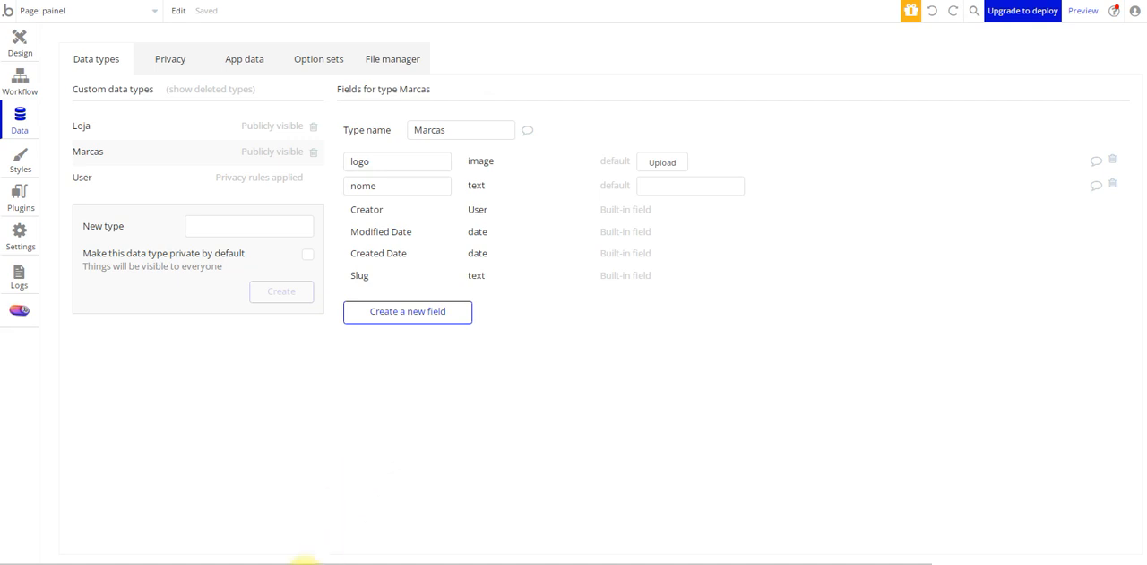
Consult the workbook's Marcas table again and create a new data type named Modelos
click(304, 562)
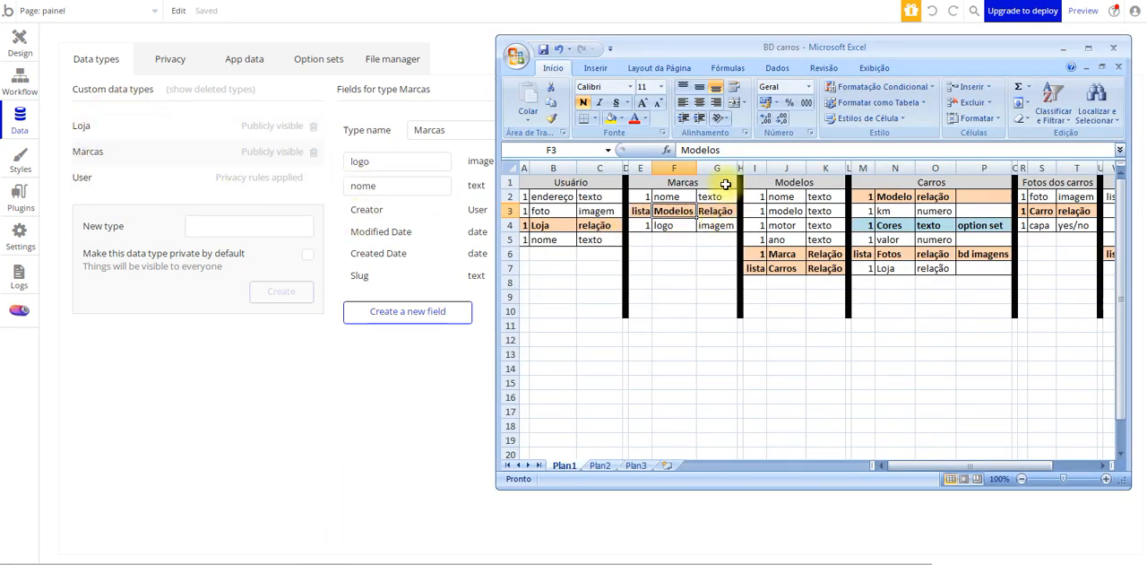
click(205, 224)
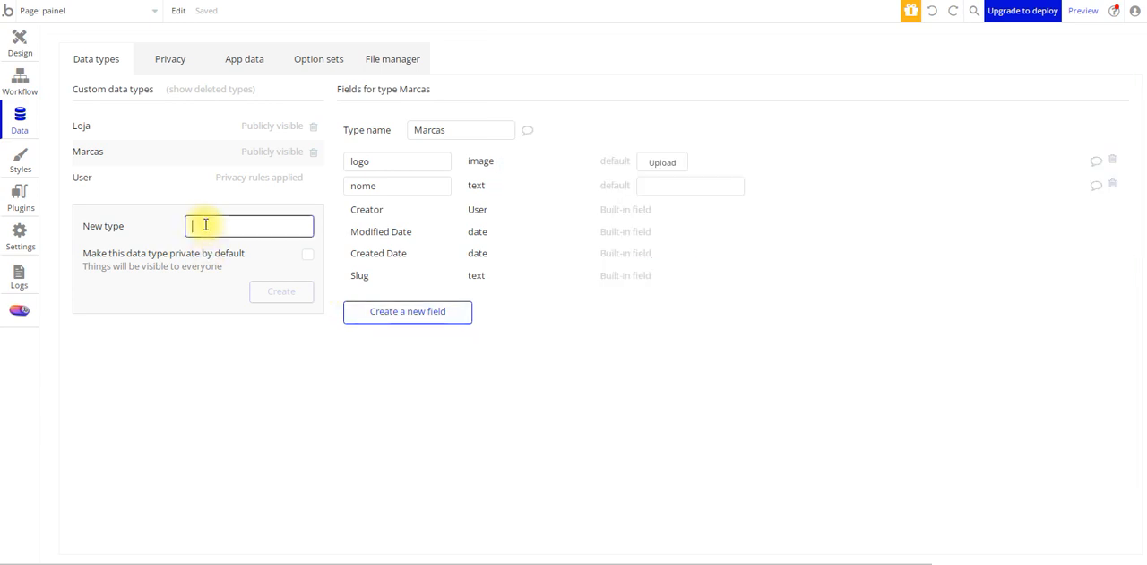
text(Modelos)
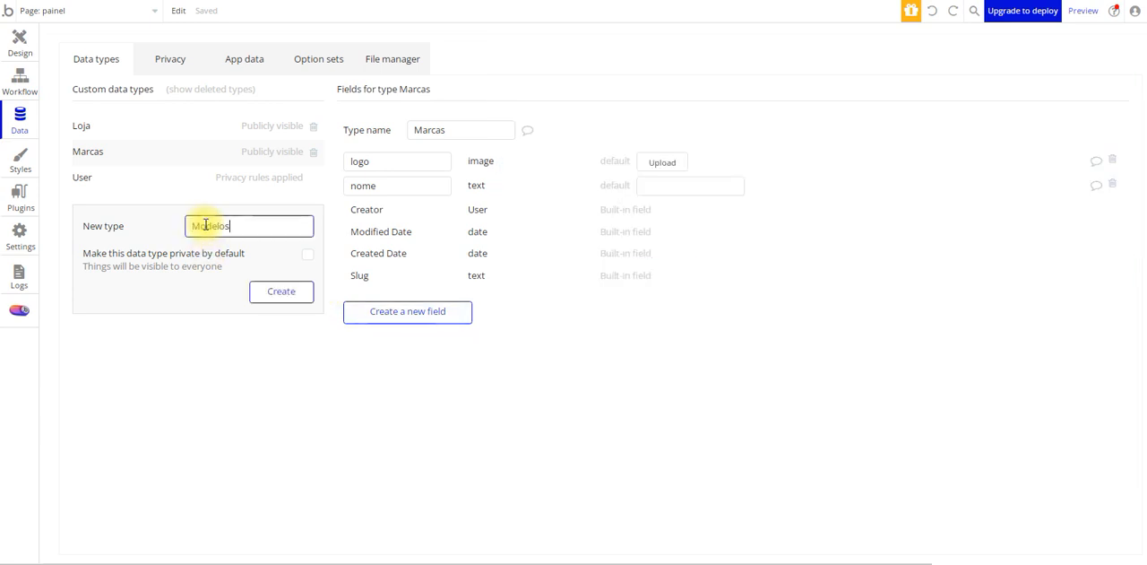
click(282, 291)
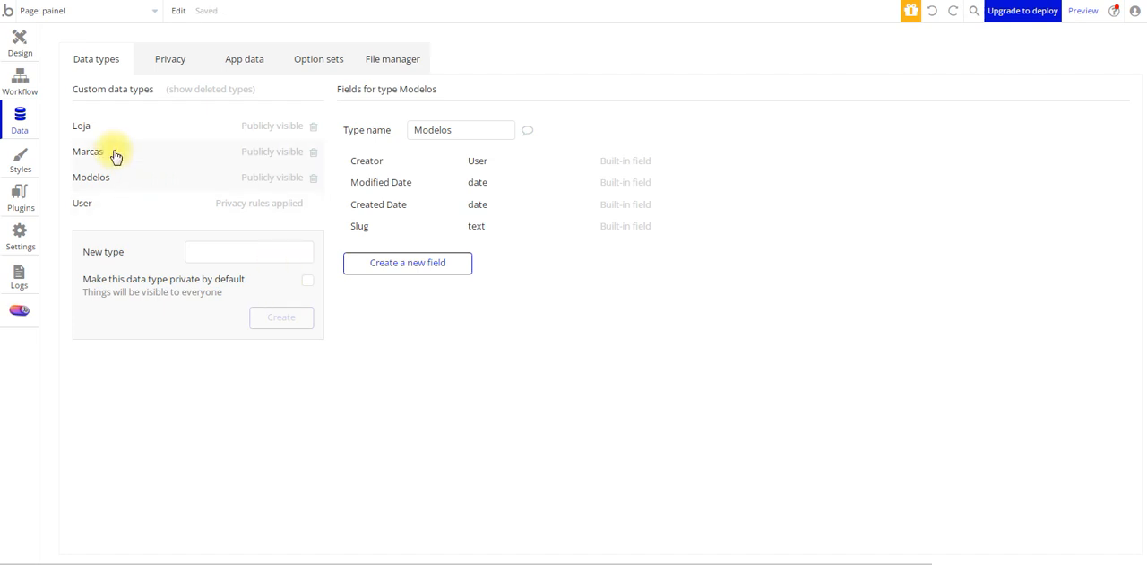
Create a field named modelos on the Marcas type as a list with field type Modelos
click(90, 151)
click(381, 314)
text(modelos)
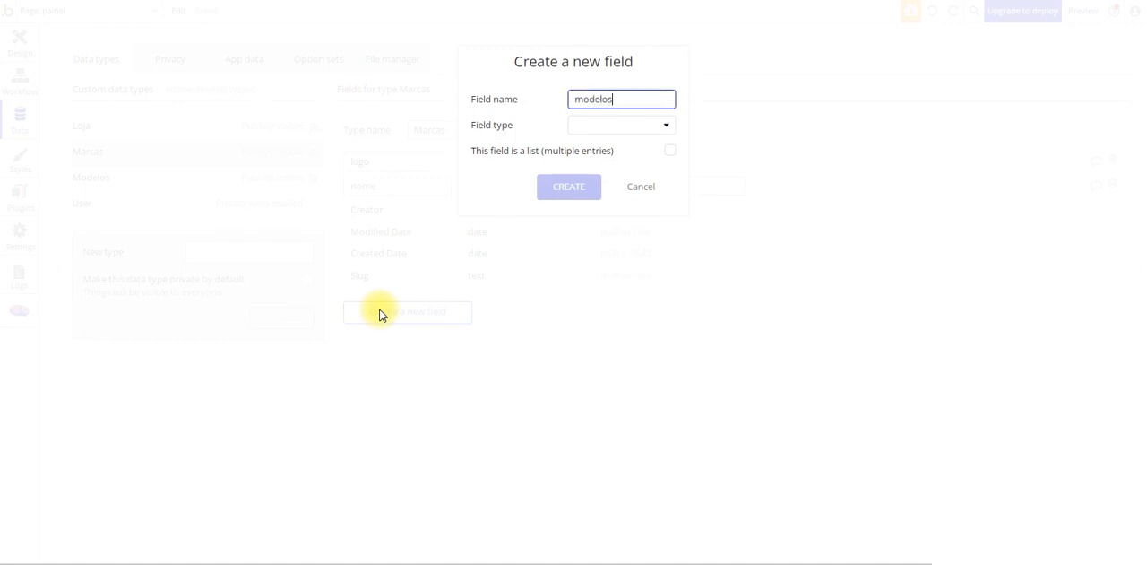
click(627, 126)
scroll(624, 325, down, 3)
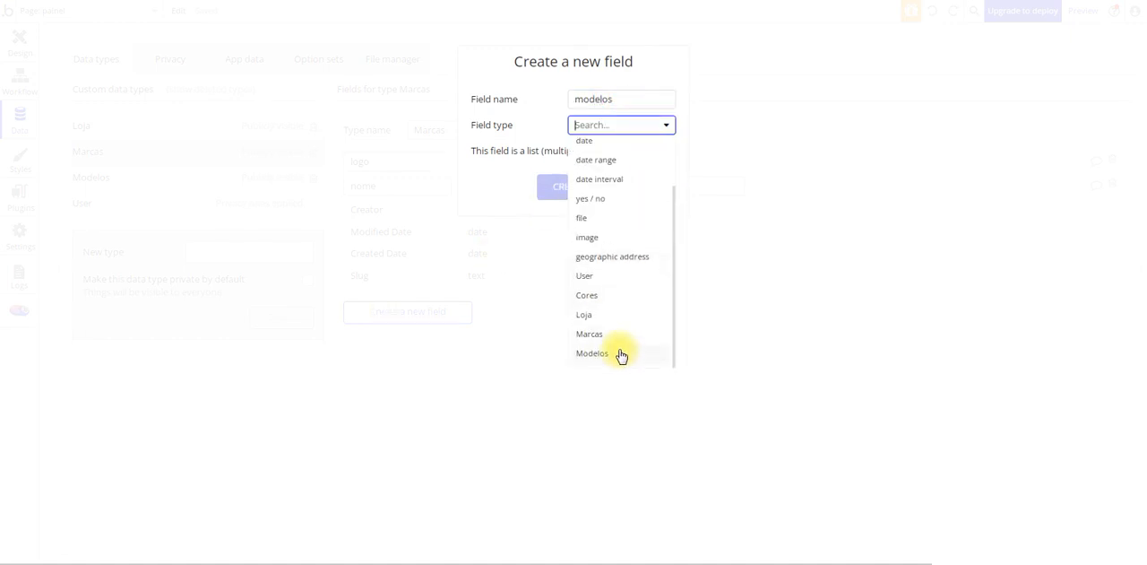
click(619, 353)
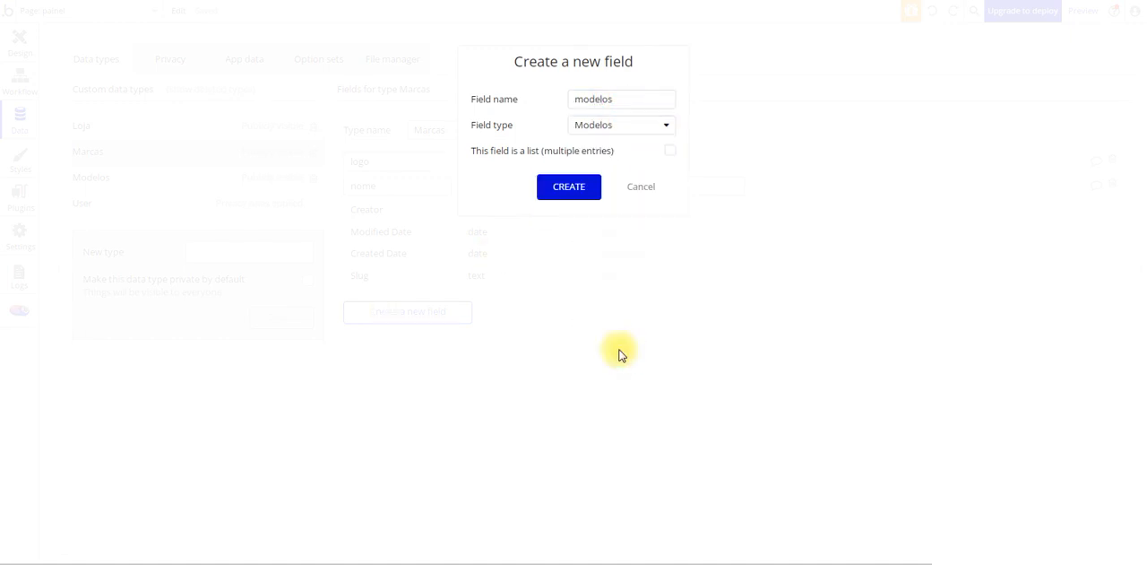
click(672, 152)
click(566, 188)
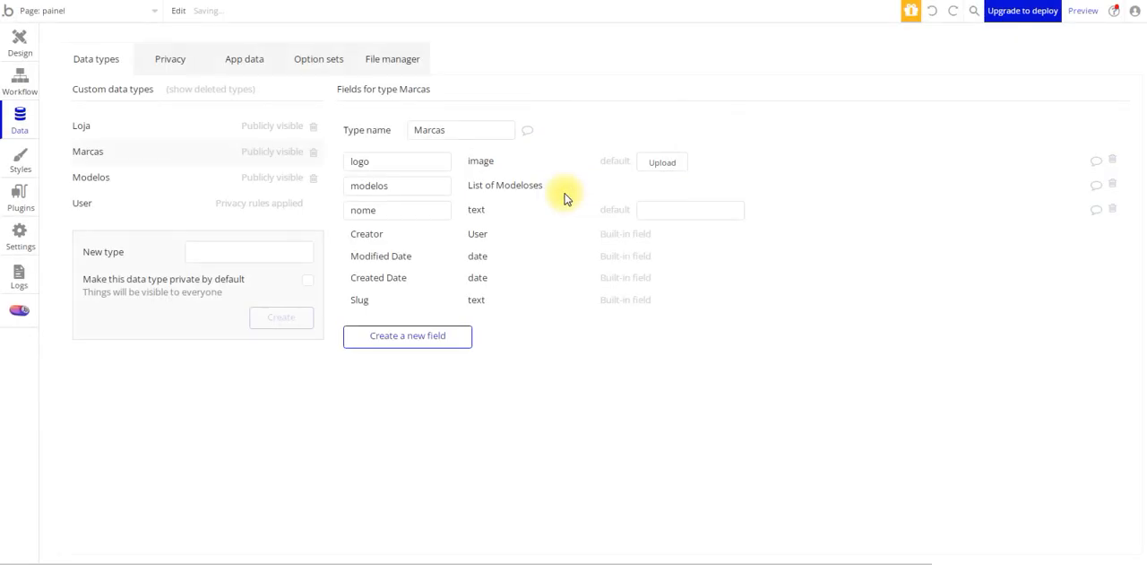
Check the Modelos table in the workbook and create a text field named nome on the Modelos type
click(165, 186)
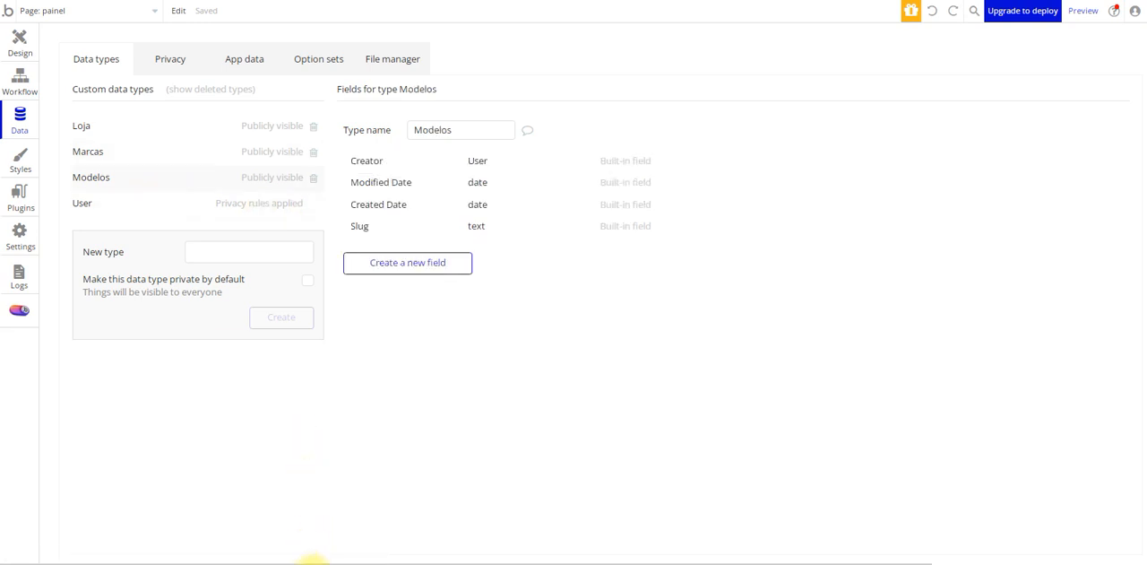
click(296, 555)
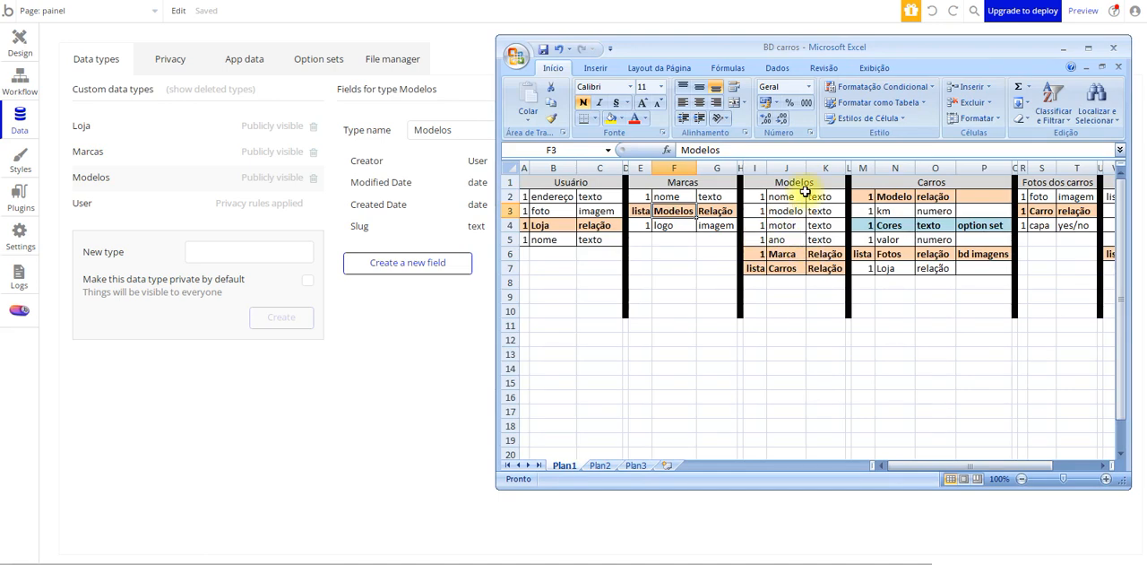
click(760, 256)
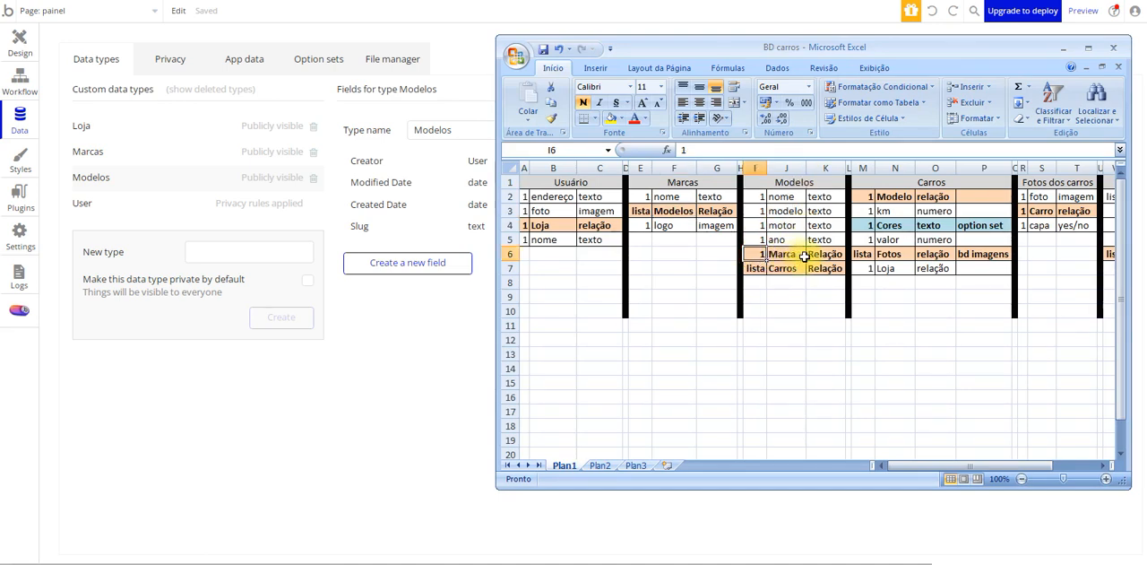
click(823, 255)
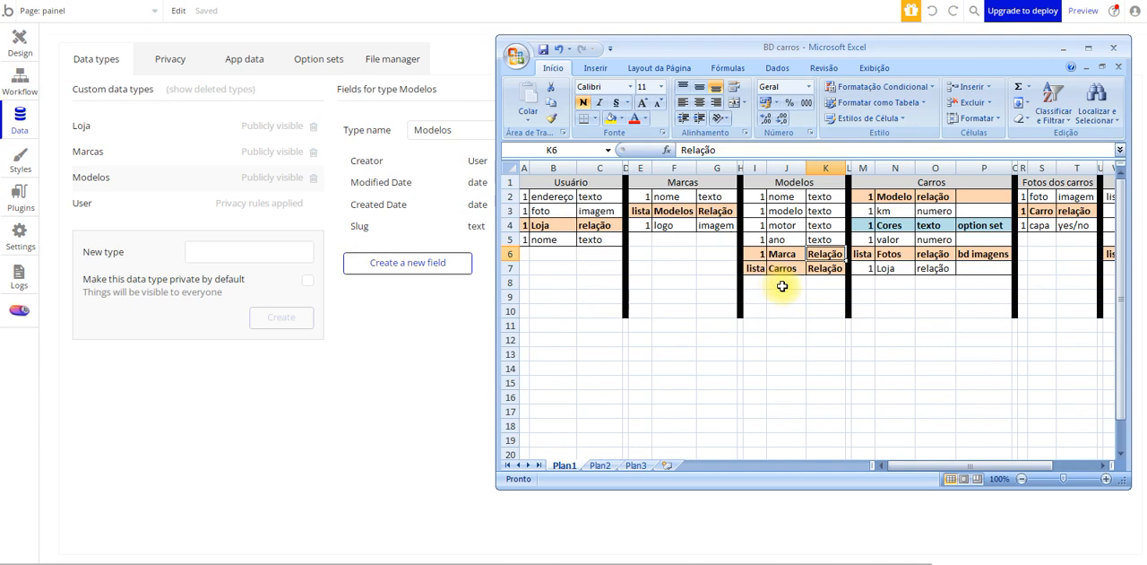
click(792, 196)
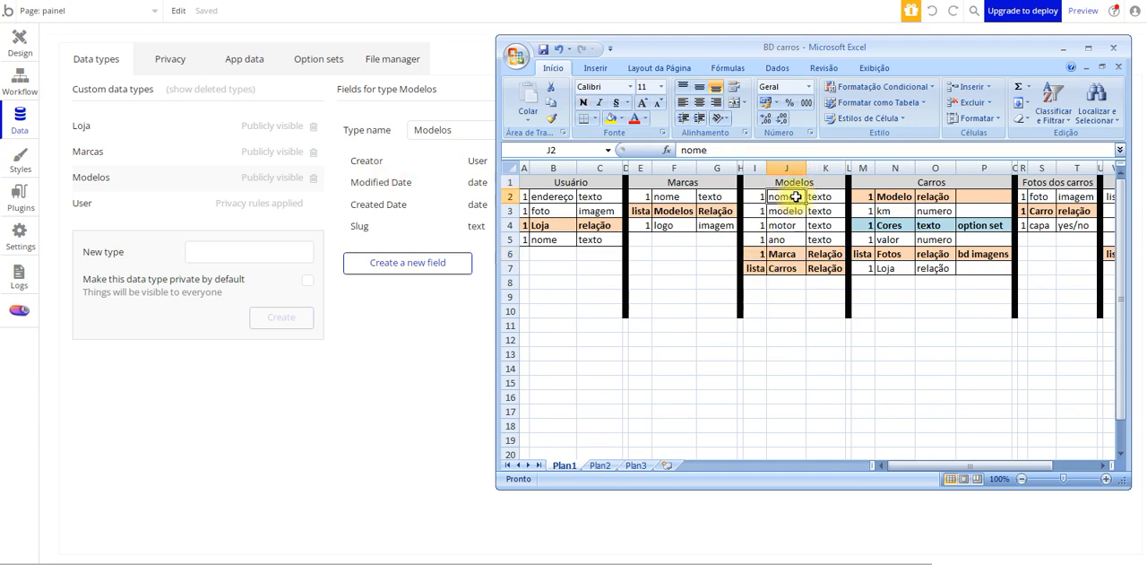
click(433, 263)
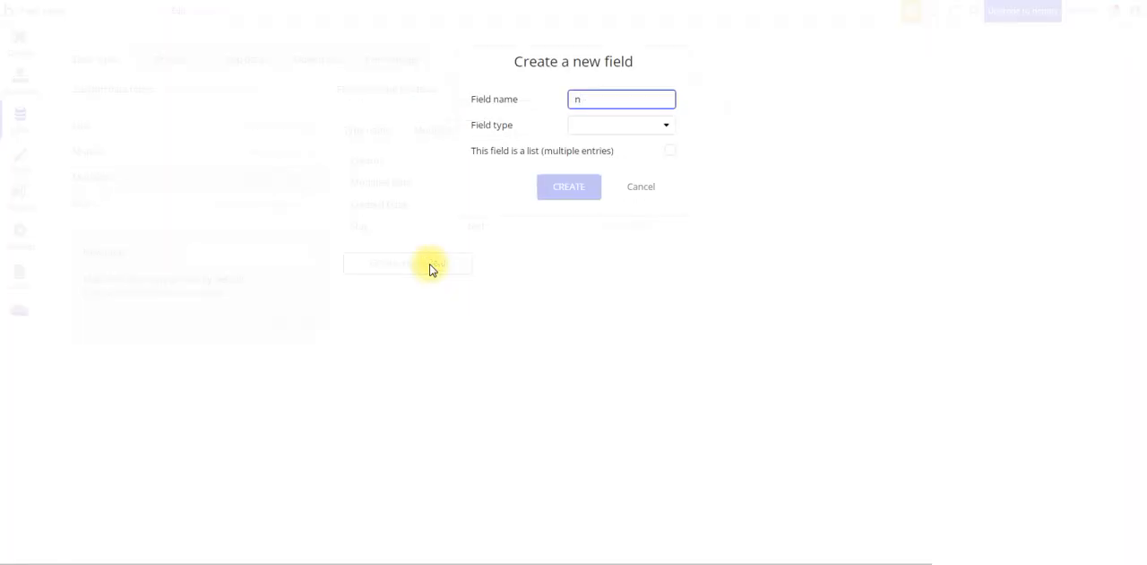
text(nome)
click(627, 123)
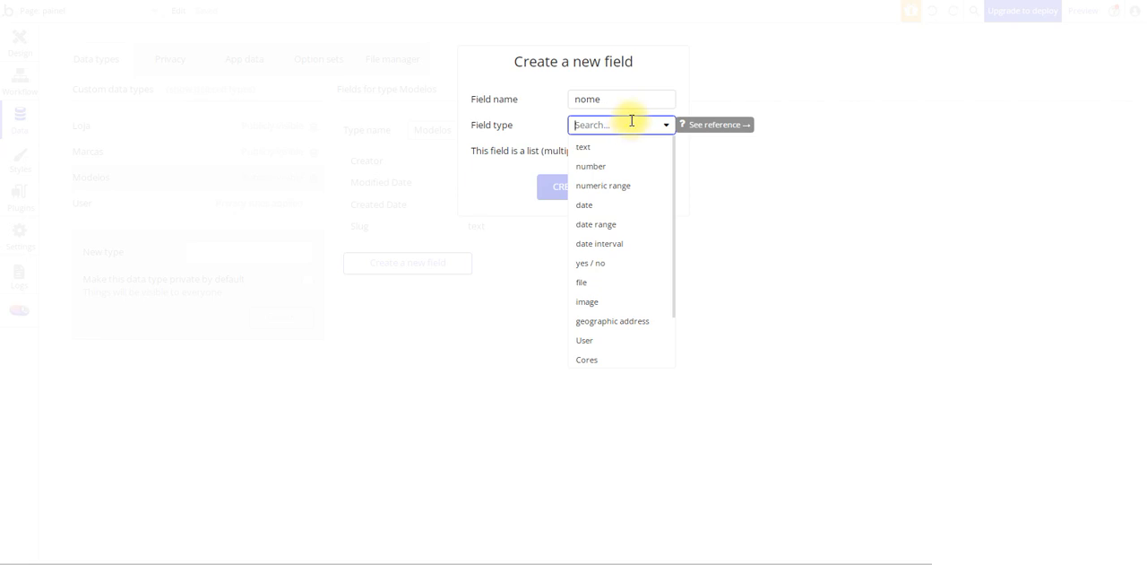
click(578, 147)
click(585, 187)
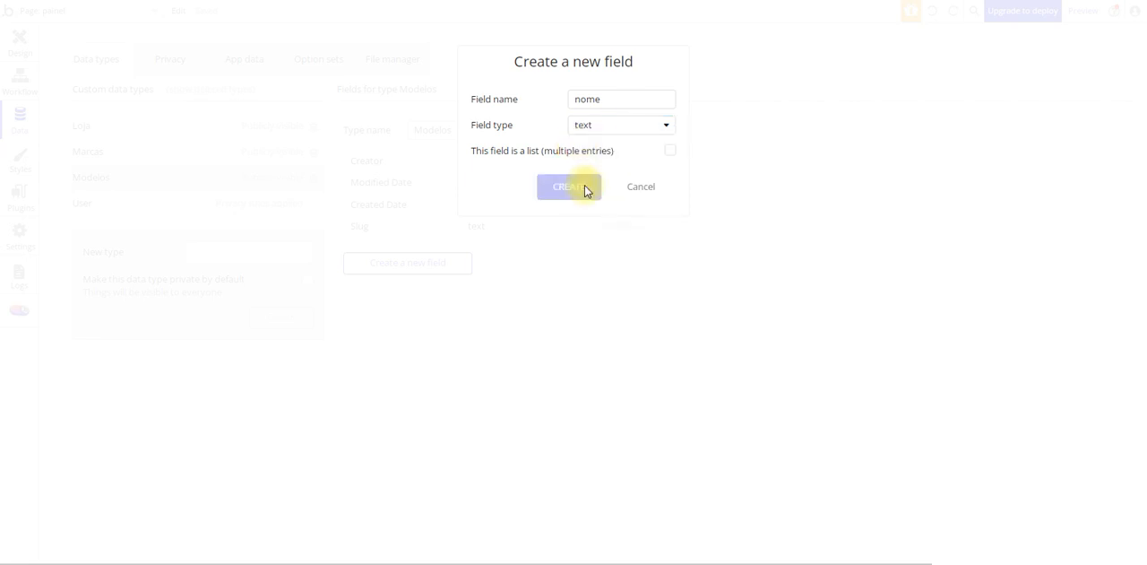
Check the workbook's Modelos table and create a text field named modelo on the Modelos type
click(401, 285)
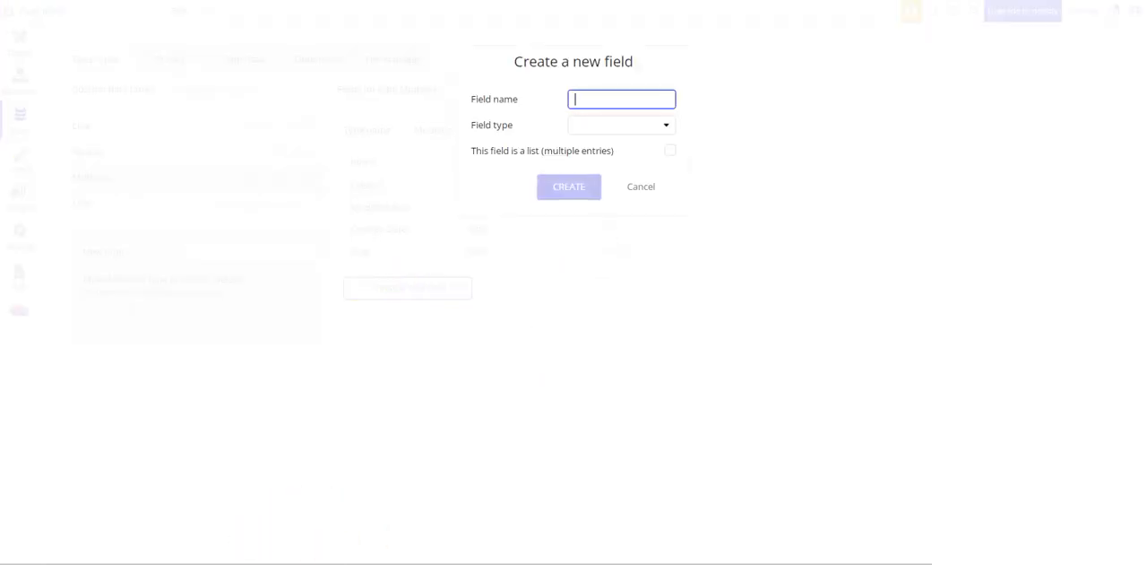
click(399, 563)
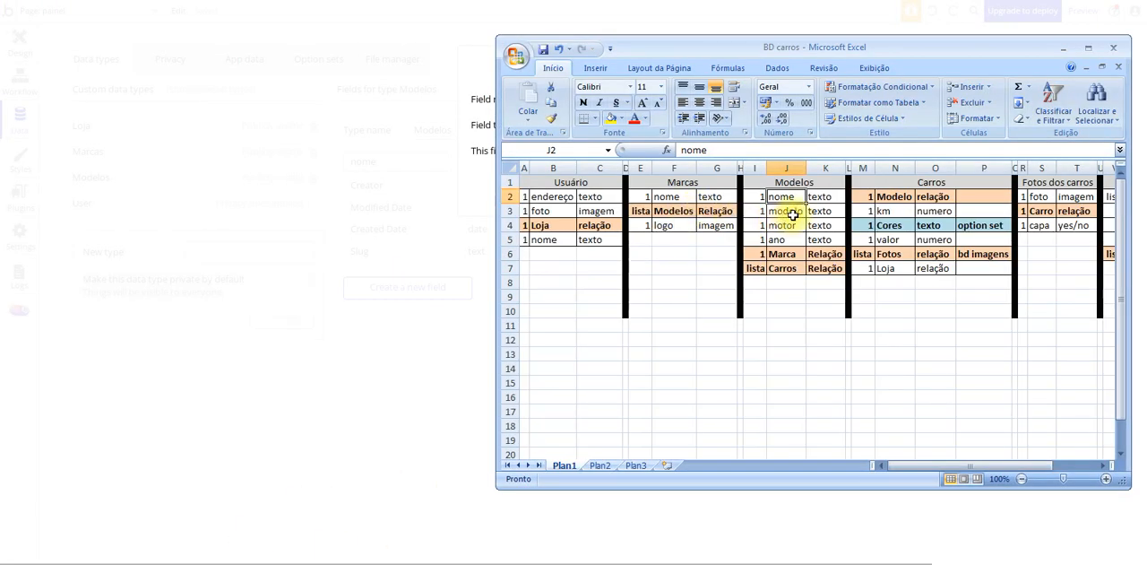
click(456, 239)
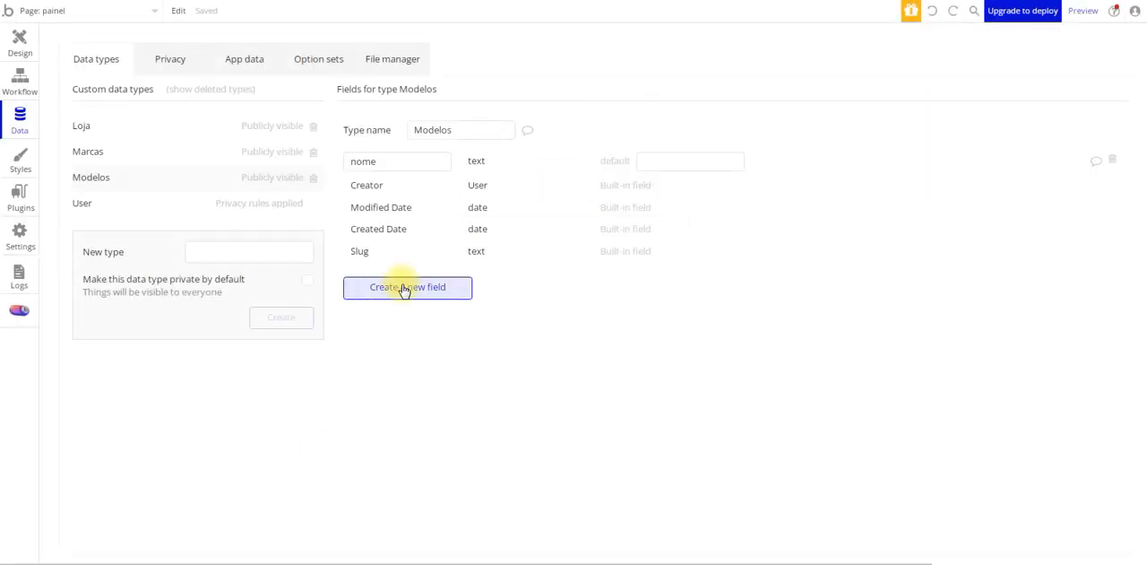
click(403, 288)
text(modelo)
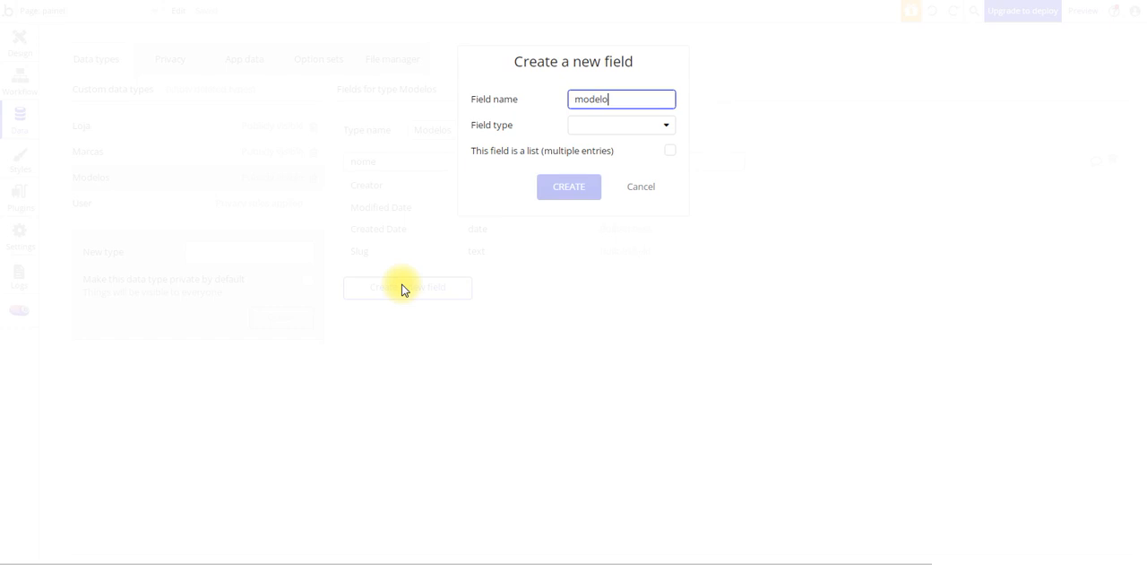
click(664, 125)
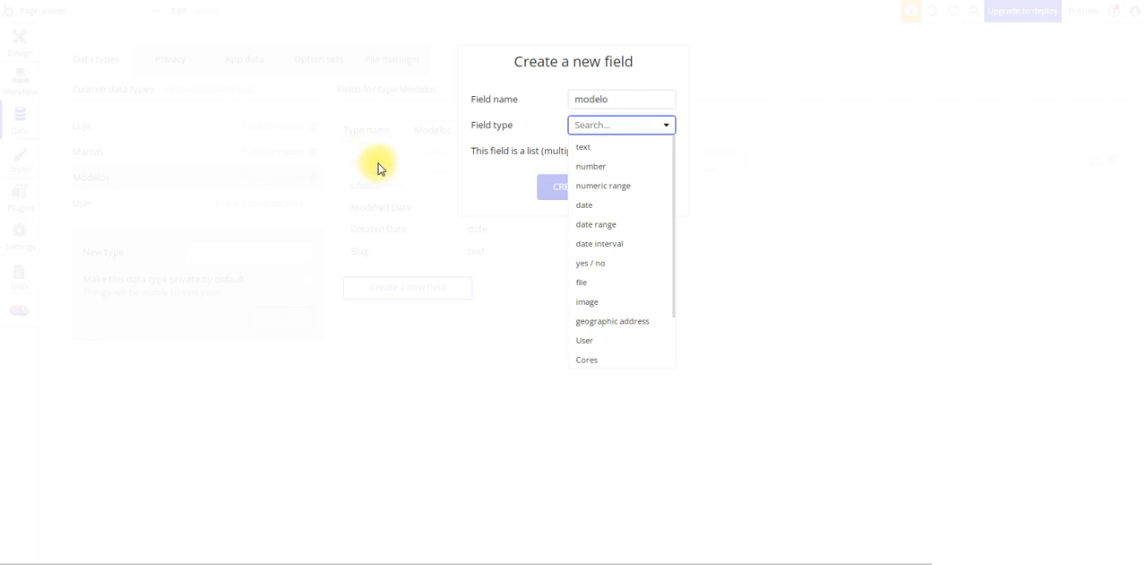
click(601, 150)
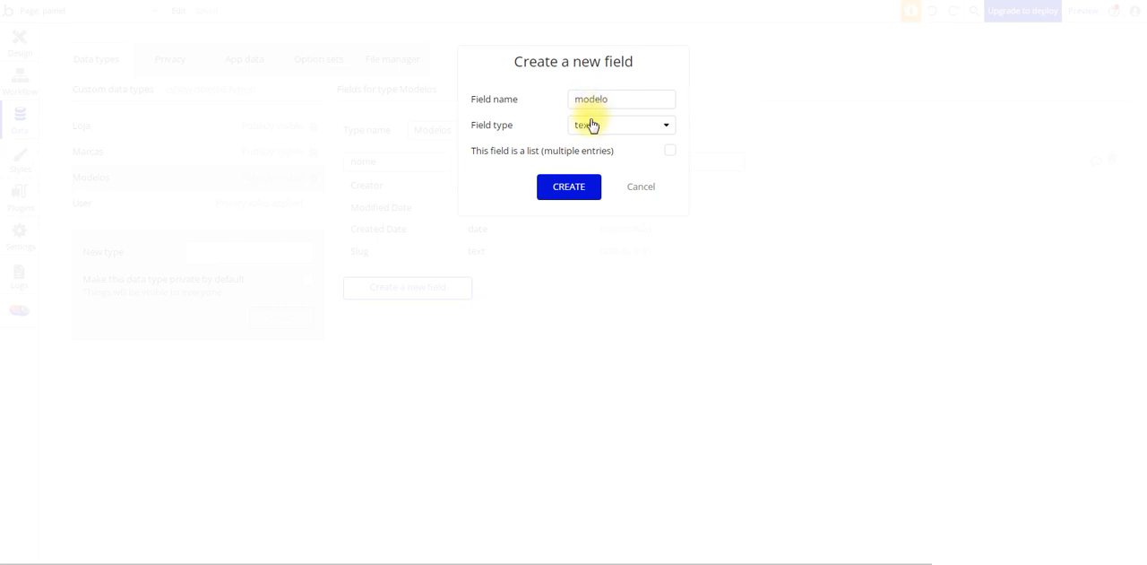
click(577, 199)
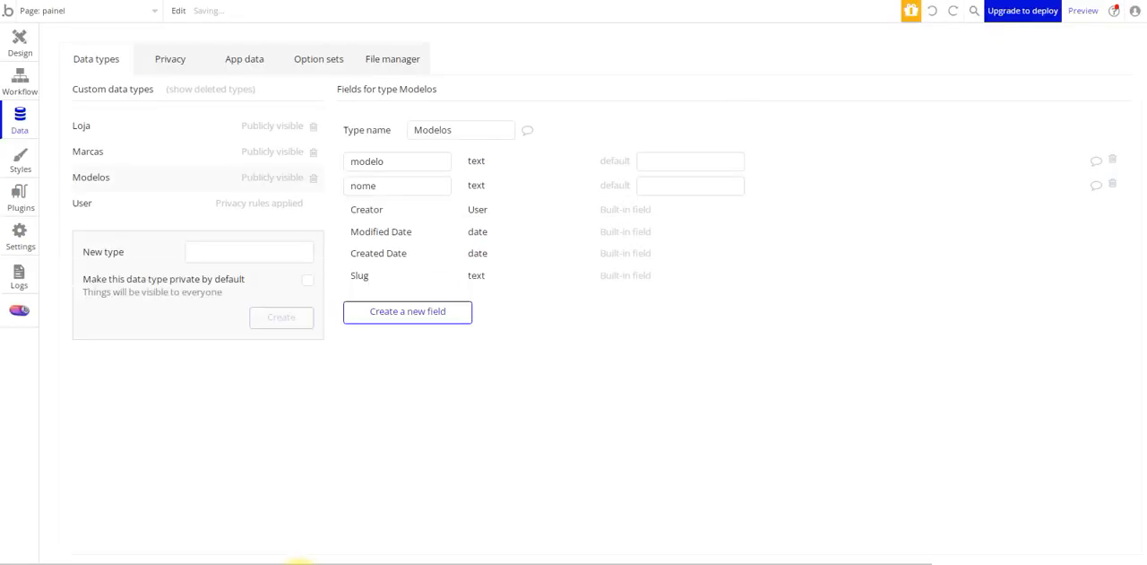
Look up the motor row in the workbook and create a text field named motor on the Modelos type
click(298, 563)
click(789, 224)
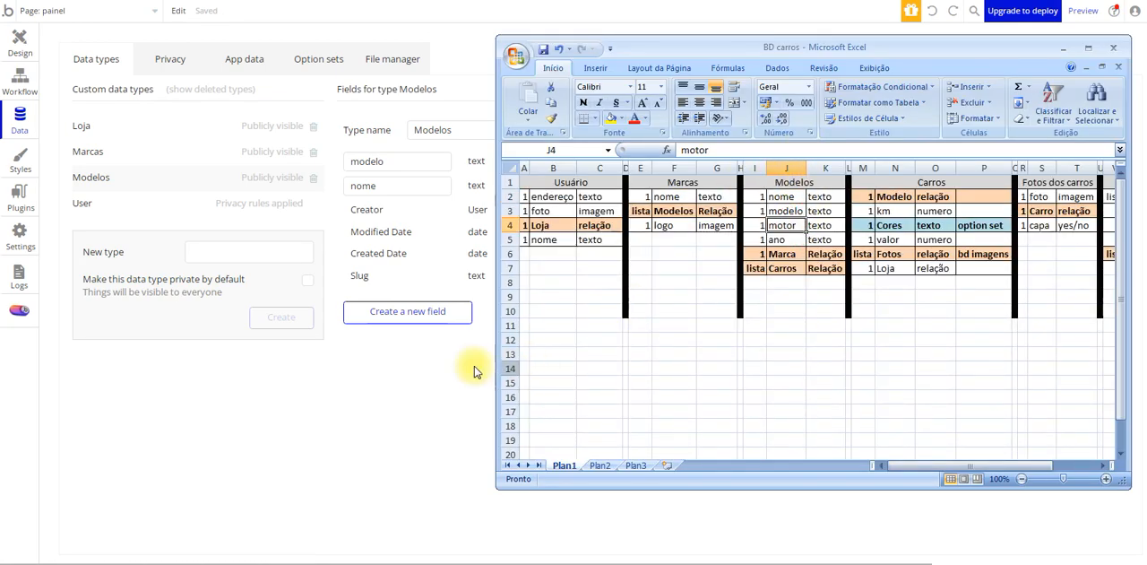
click(376, 310)
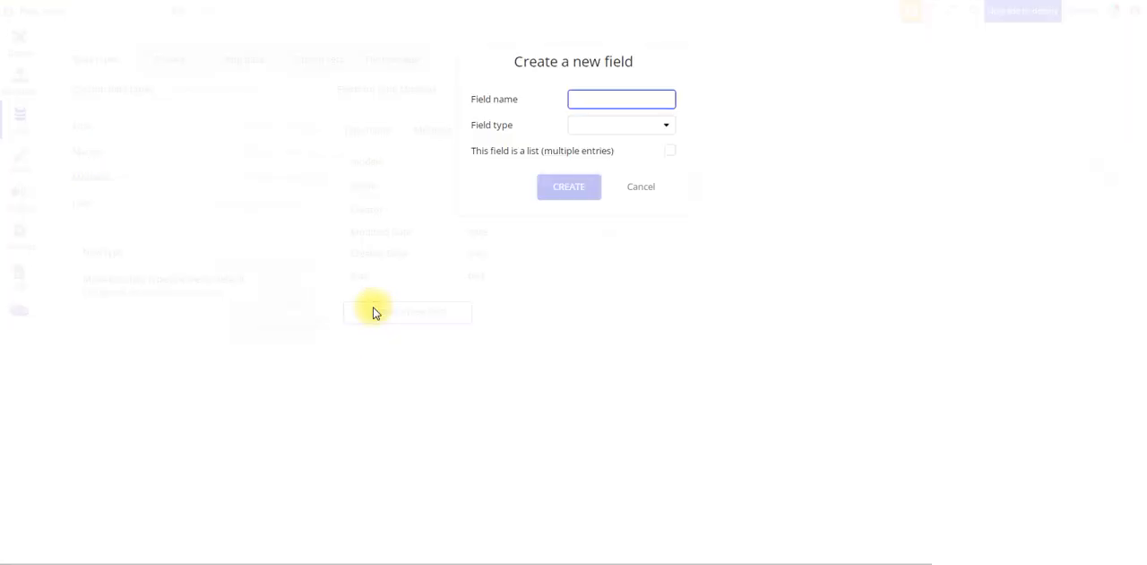
text(motor)
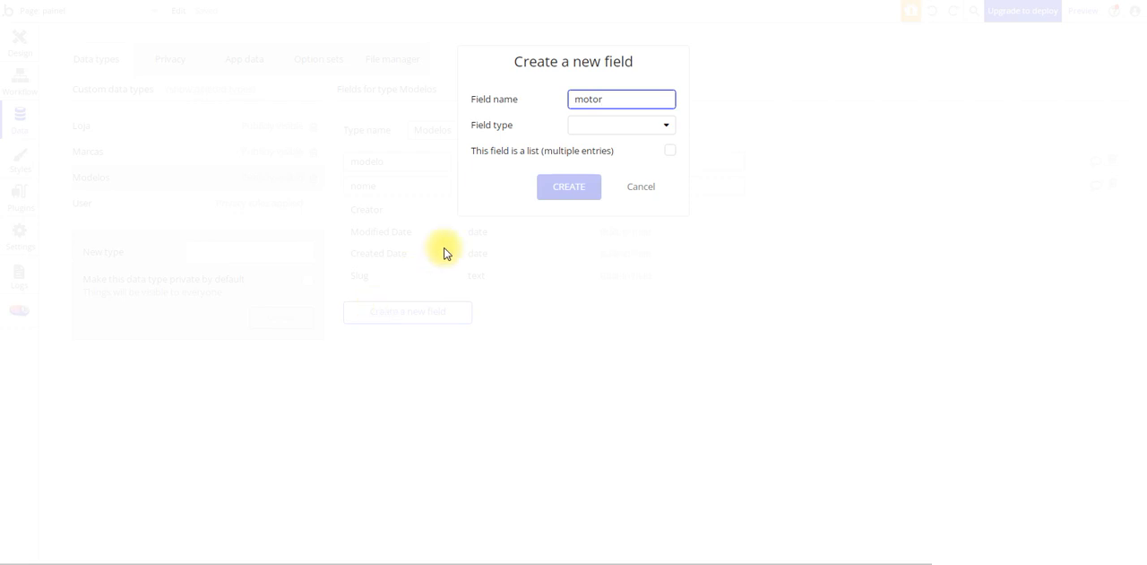
click(620, 125)
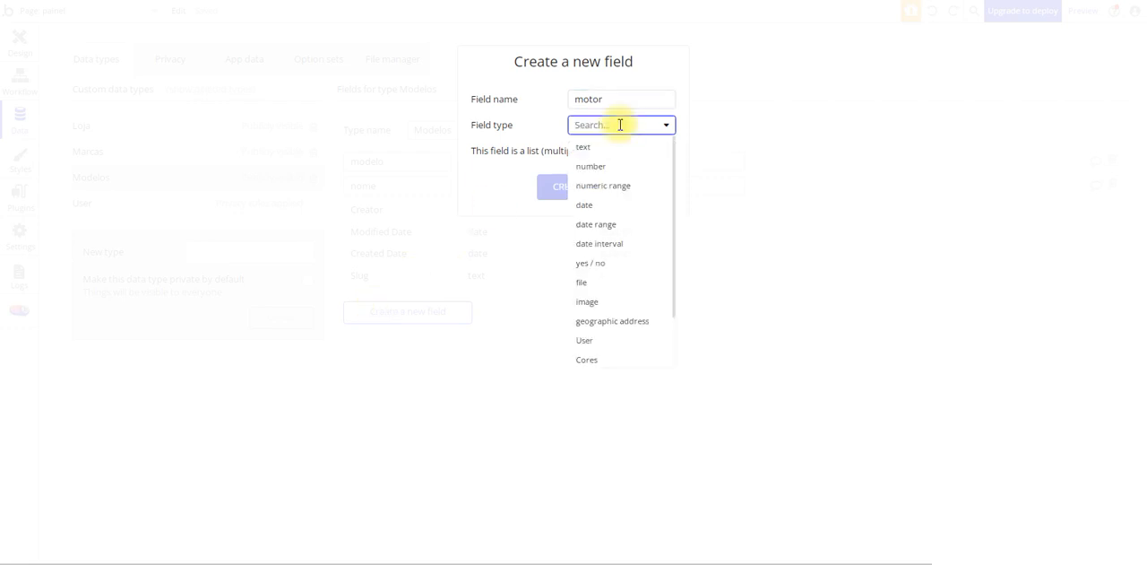
click(606, 146)
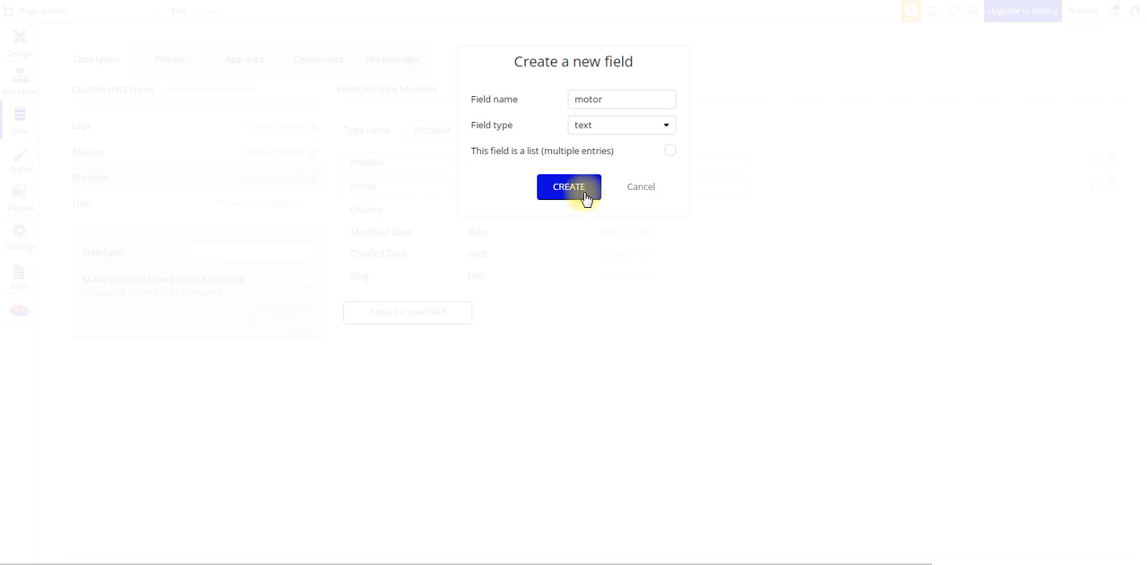
click(586, 198)
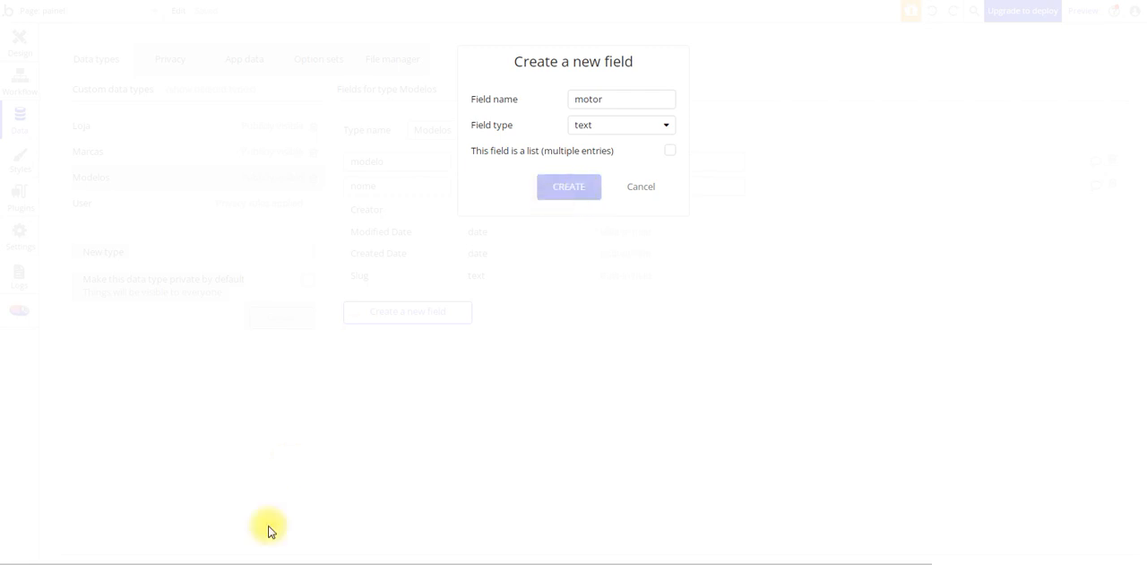
Look up the ano row in the workbook and create a text field named ano on the Modelos type
click(307, 563)
click(784, 242)
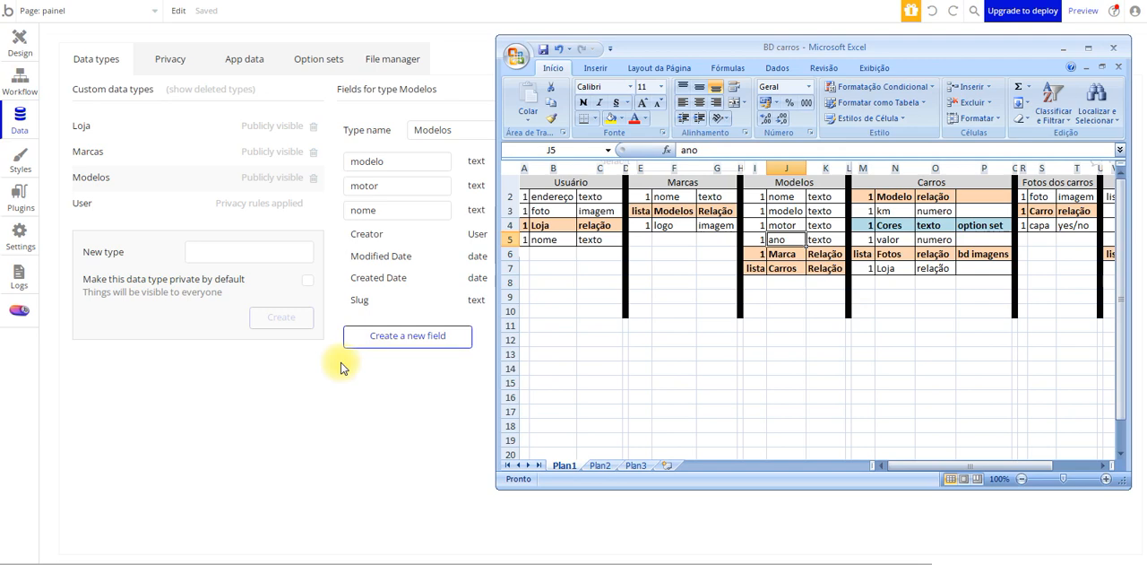
click(400, 333)
click(401, 332)
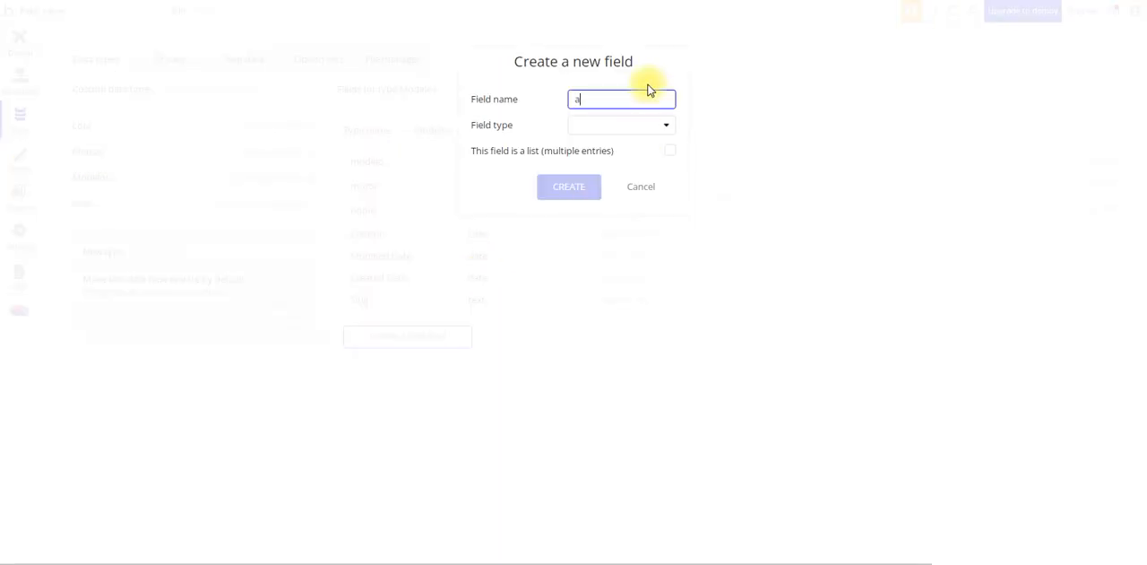
click(652, 130)
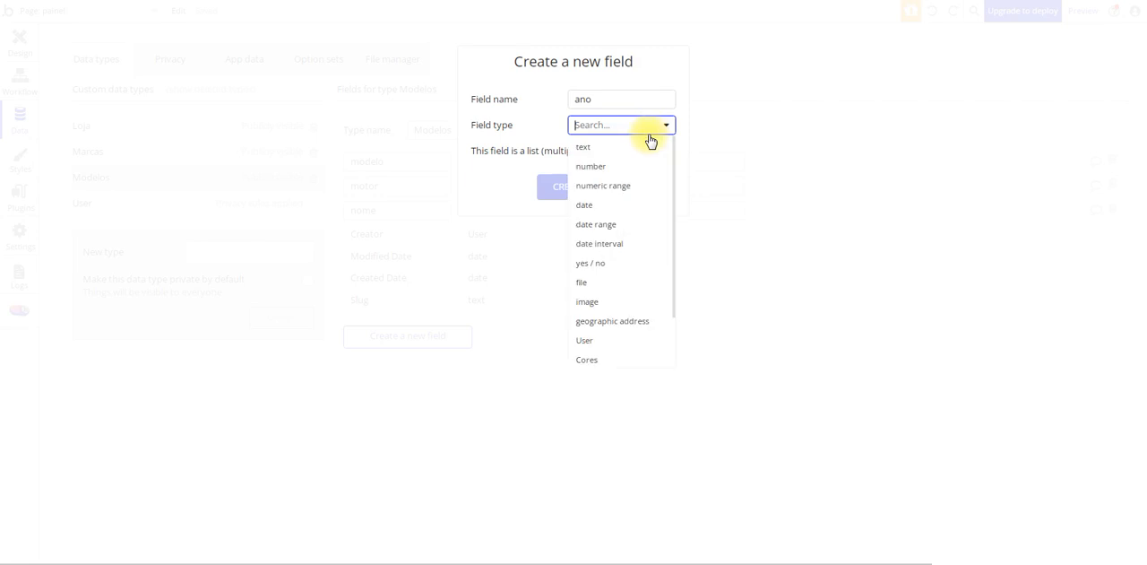
click(596, 149)
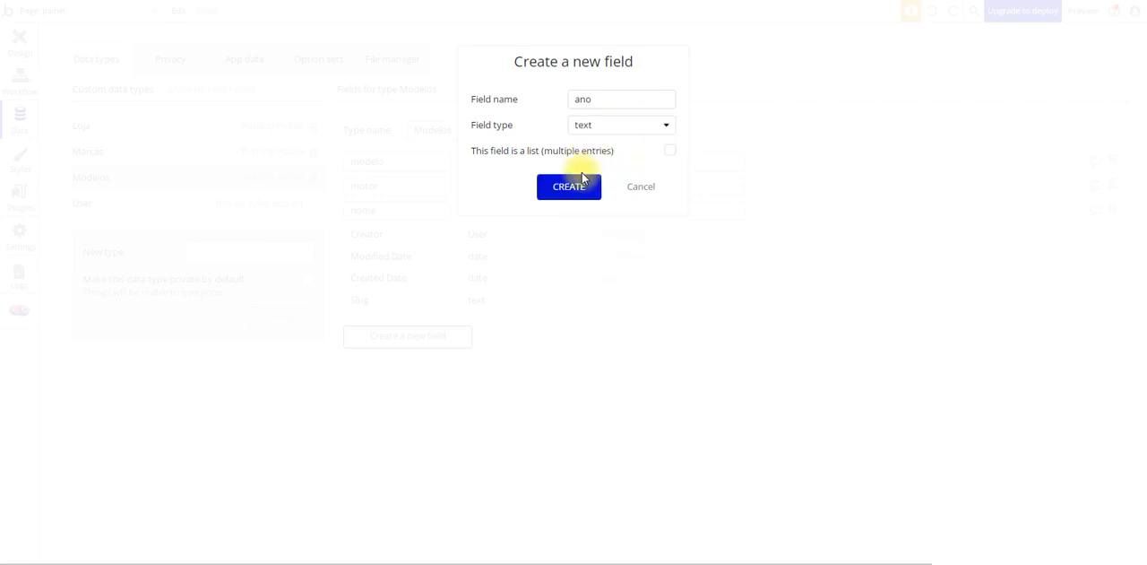
click(580, 187)
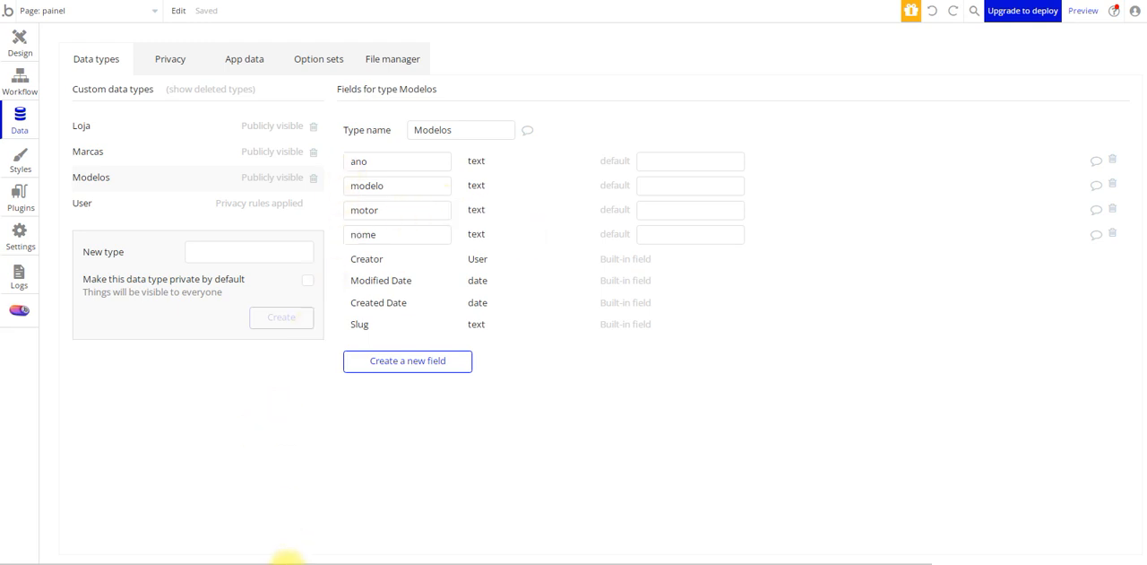
Following the workbook's Marca row, create a field named marca with field type Marcas on Modelos, and review the Marcas type's fields
click(286, 560)
click(777, 254)
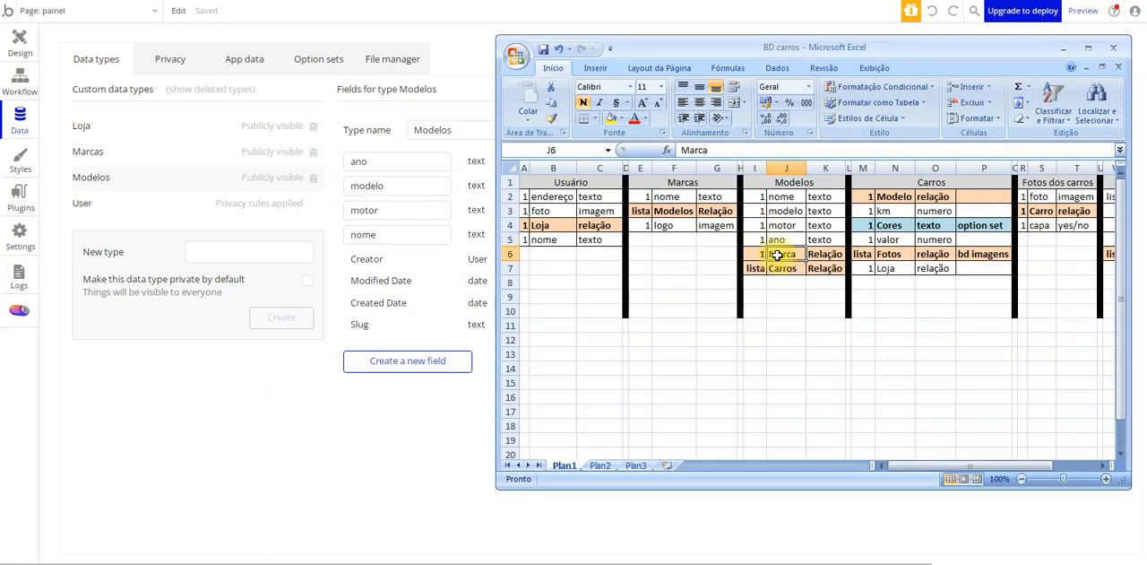
click(375, 363)
click(376, 362)
text(marc)
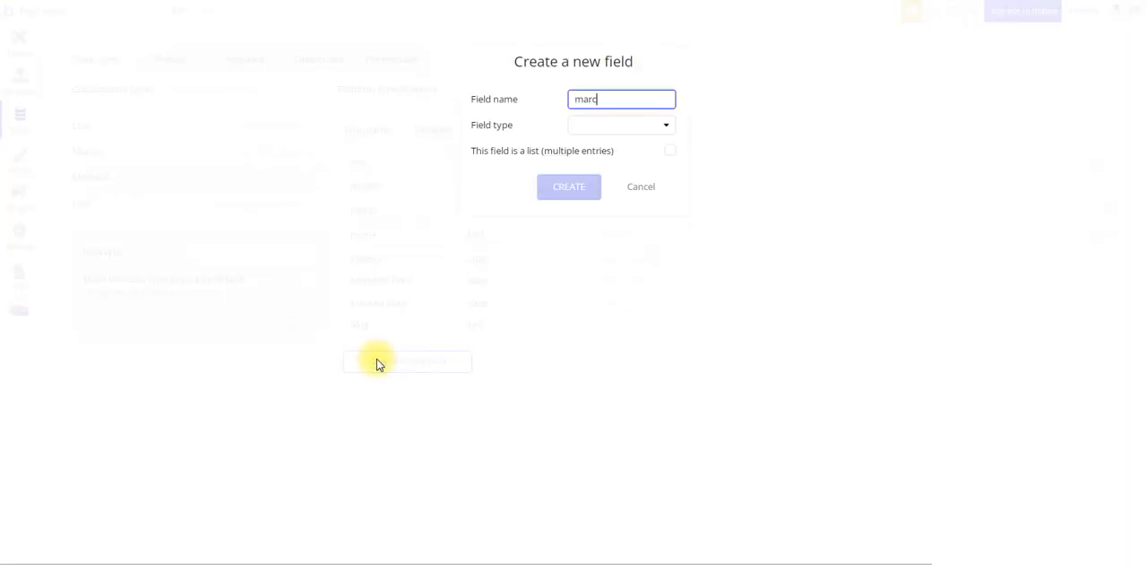
text(a)
click(624, 128)
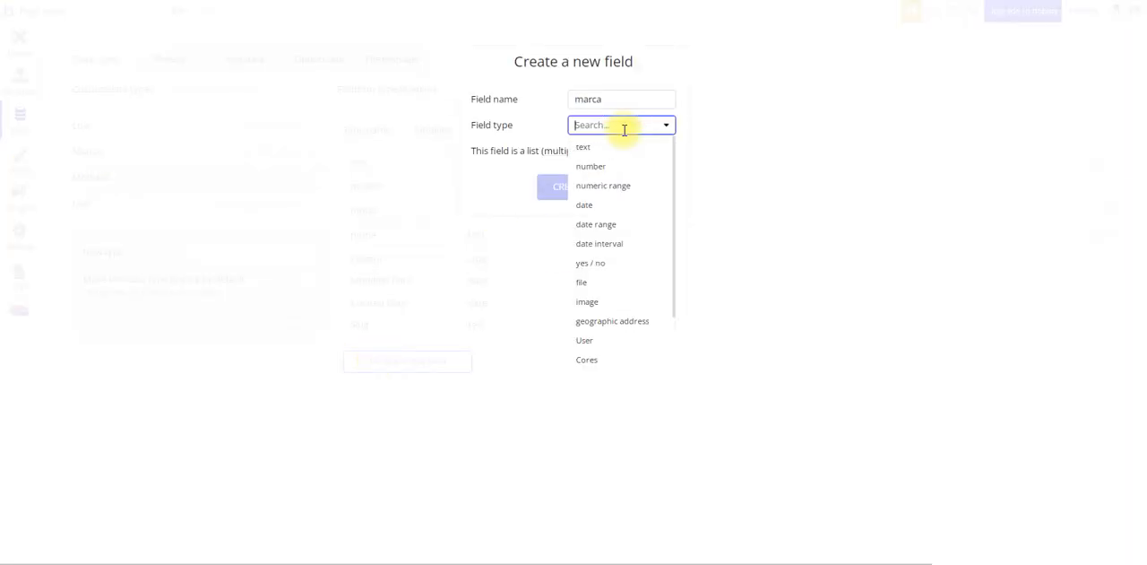
scroll(614, 305, down, 2)
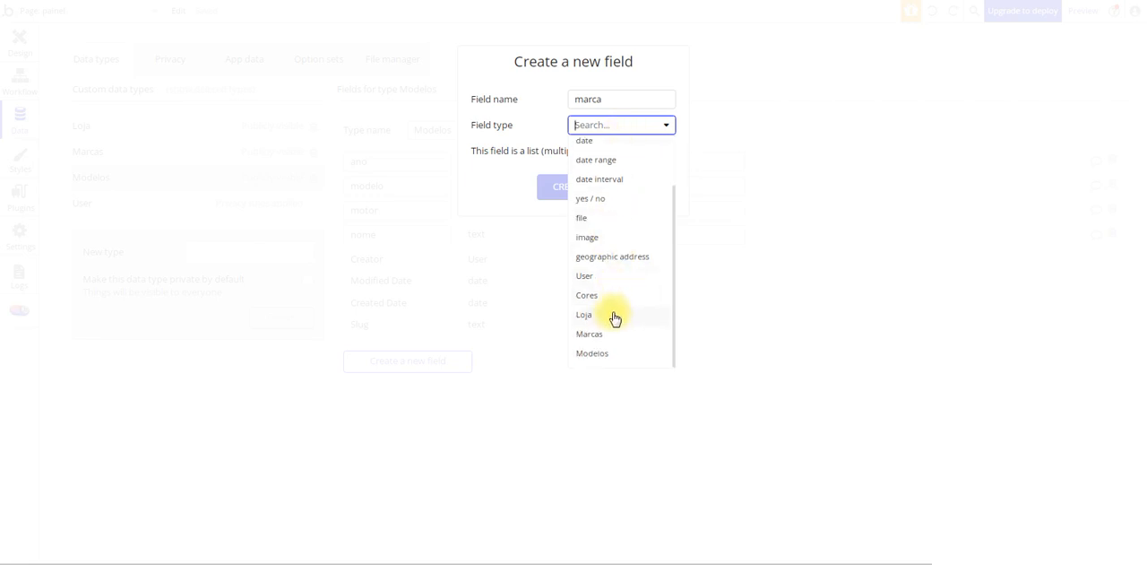
click(600, 333)
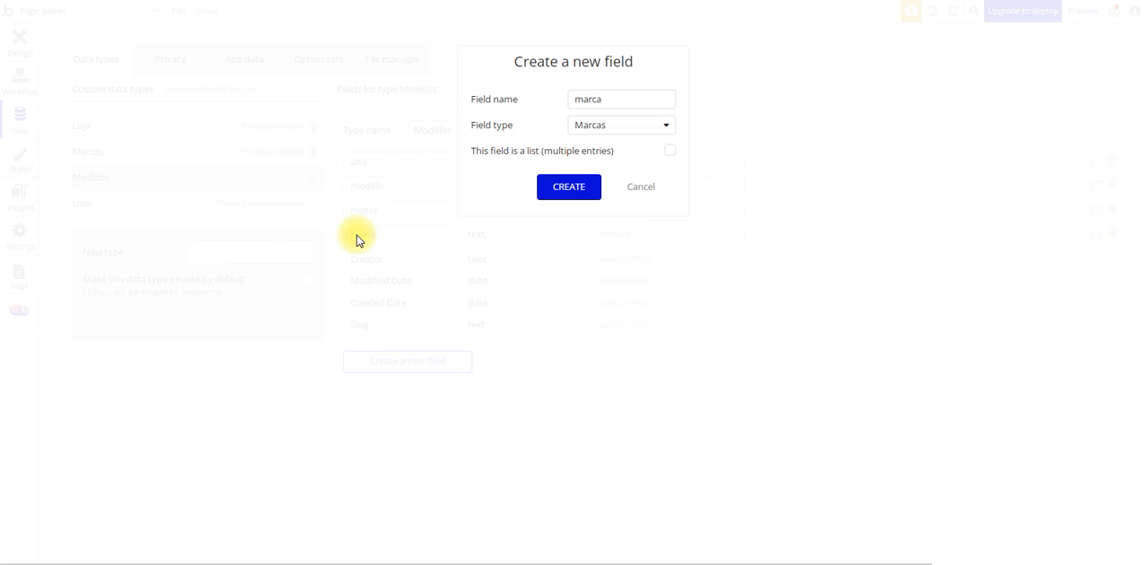
click(565, 191)
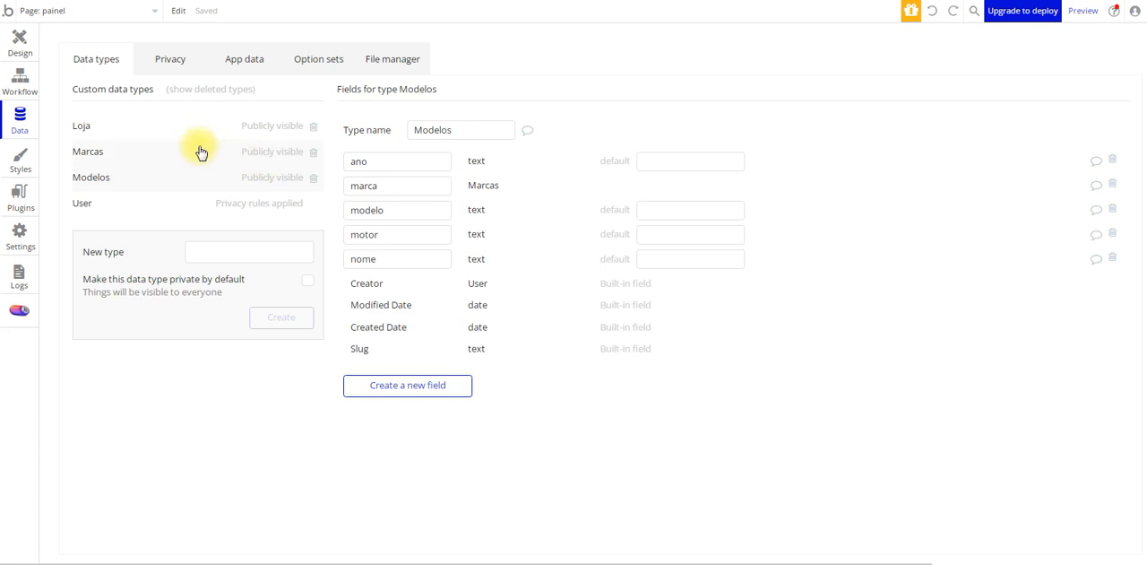
click(99, 155)
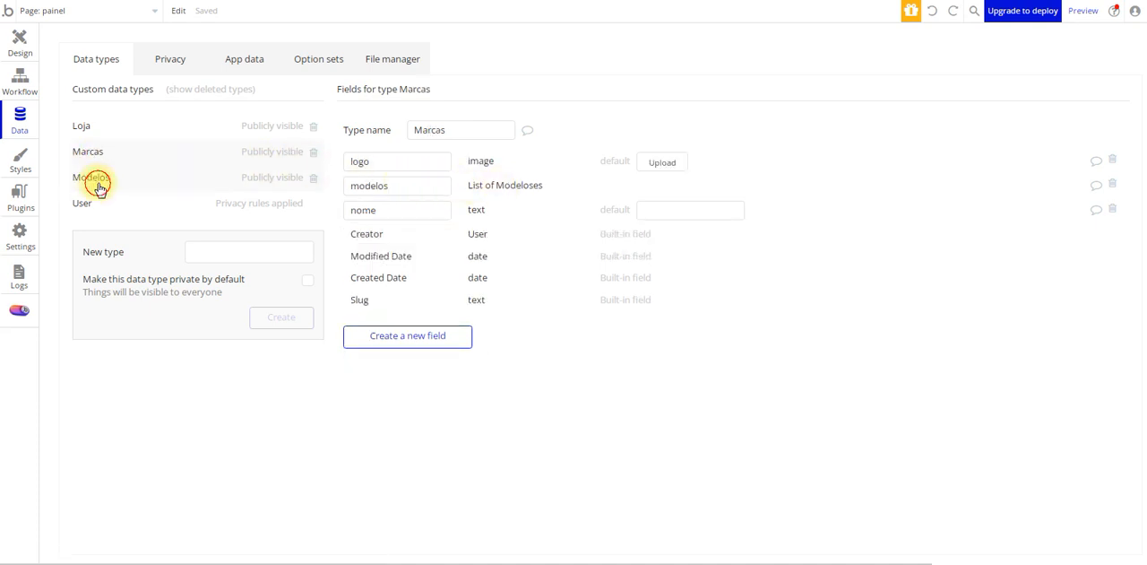
click(180, 179)
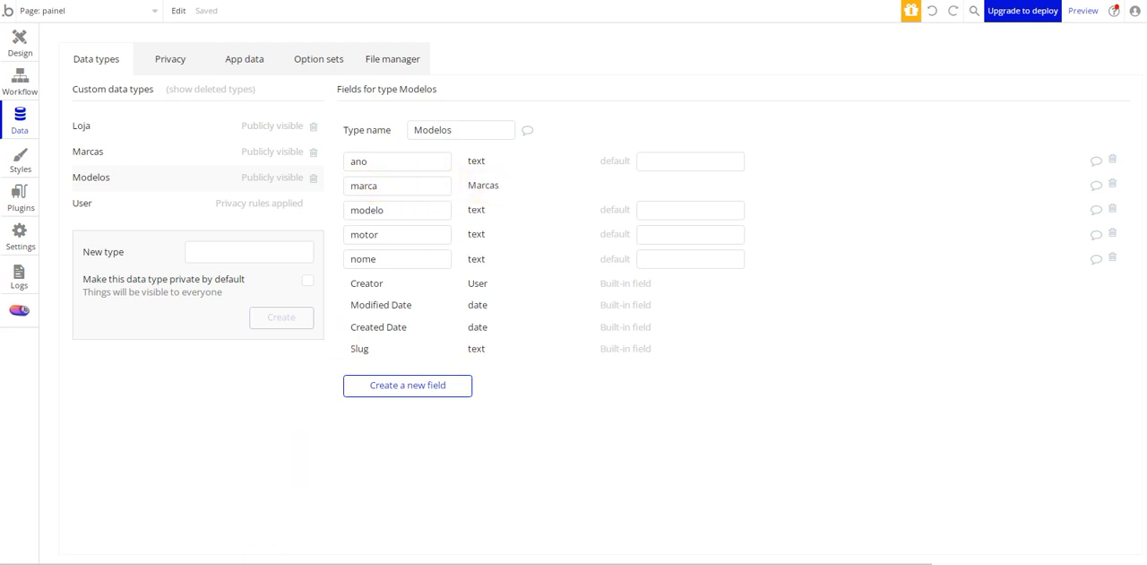
Consult the Carros row of the workbook's Modelos table and create a new data type named Carros
click(324, 563)
click(795, 269)
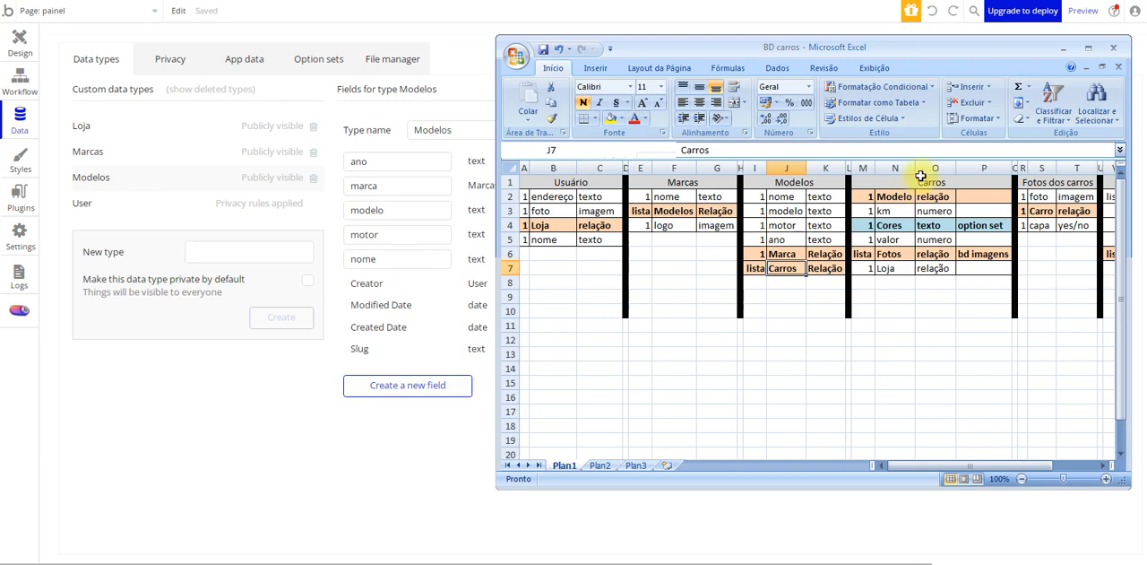
click(198, 250)
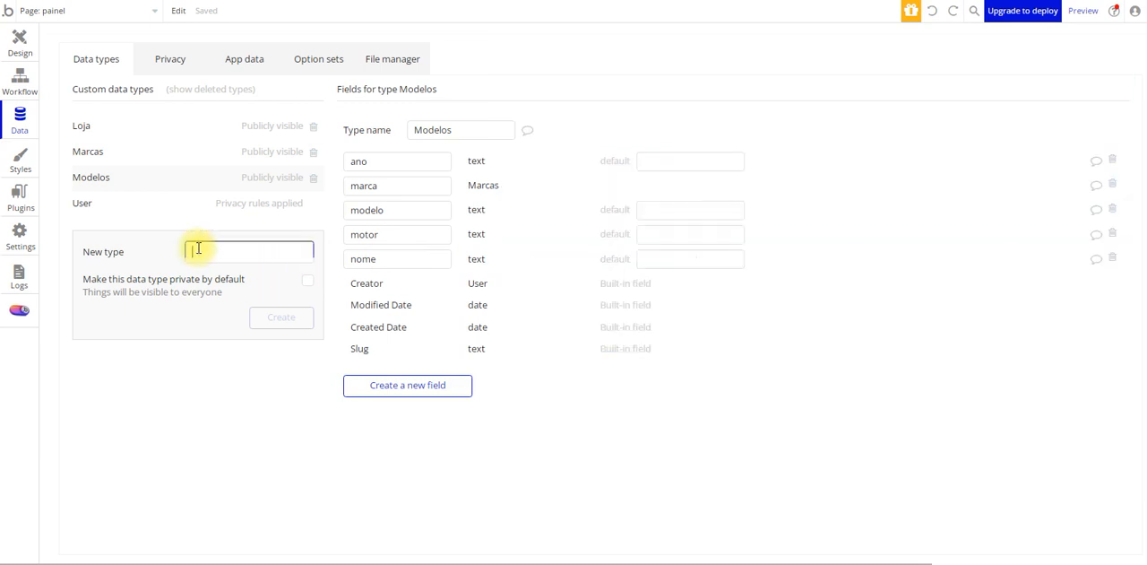
text(Carros)
click(280, 316)
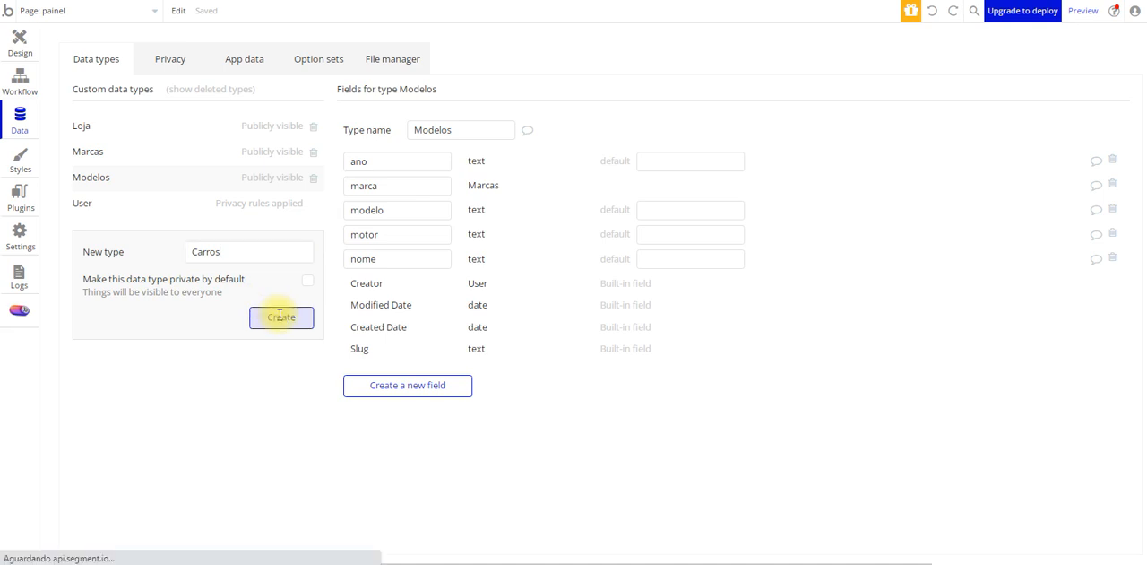
Create a field named carros on the Modelos type as a list with field type Carros
click(93, 204)
click(401, 394)
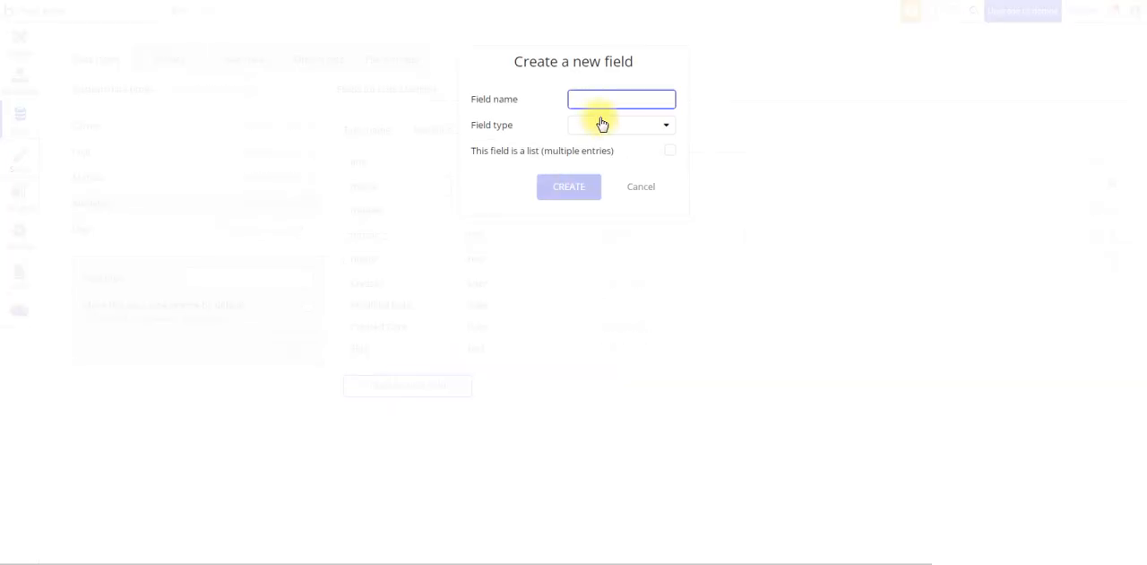
text(carros)
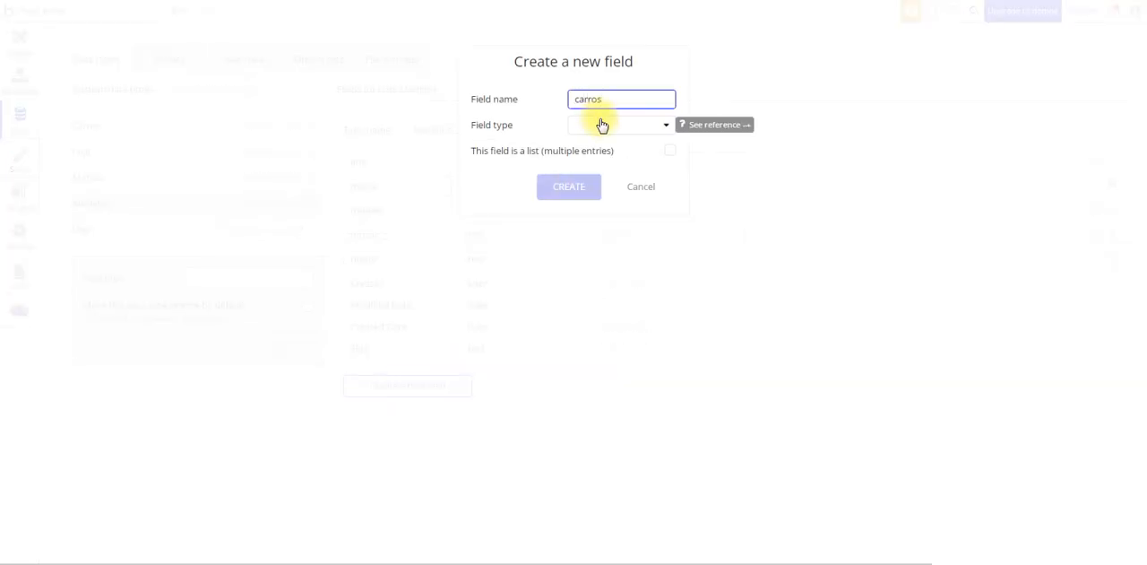
click(602, 125)
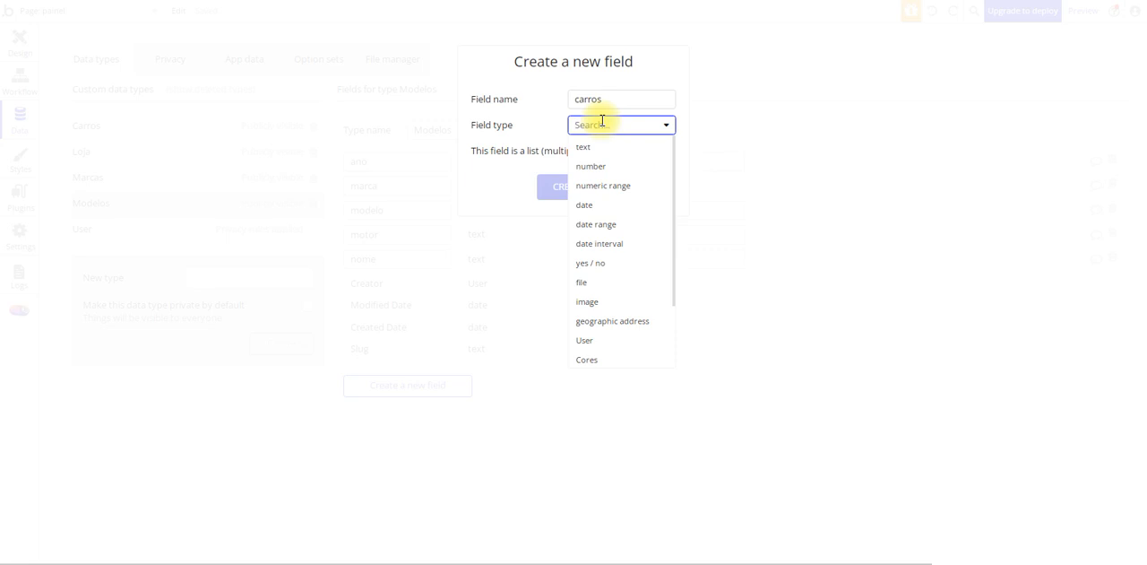
scroll(624, 241, down, 2)
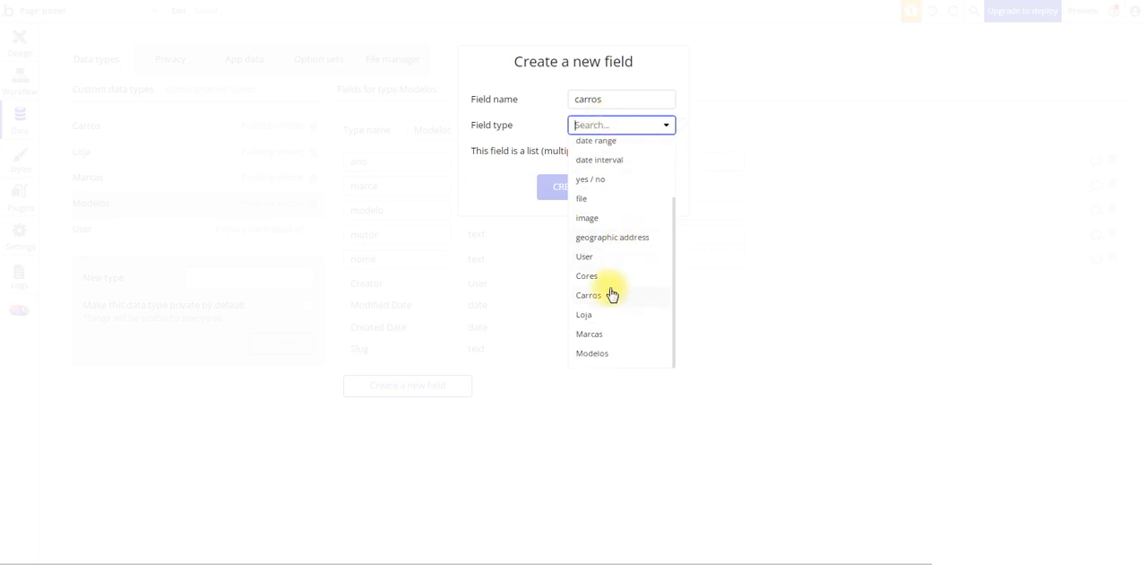
click(598, 295)
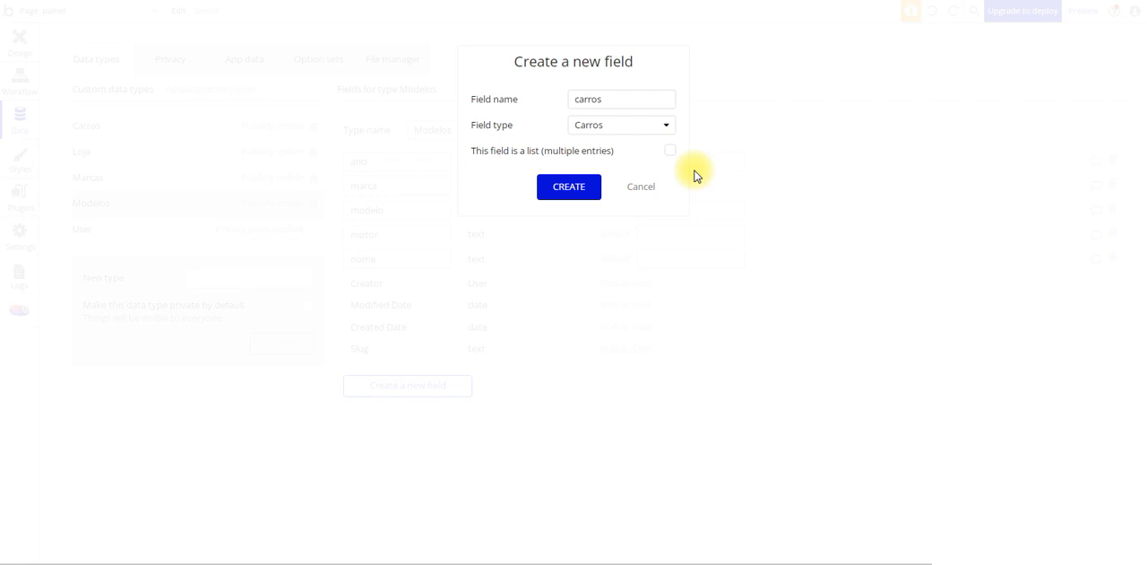
click(669, 150)
click(587, 190)
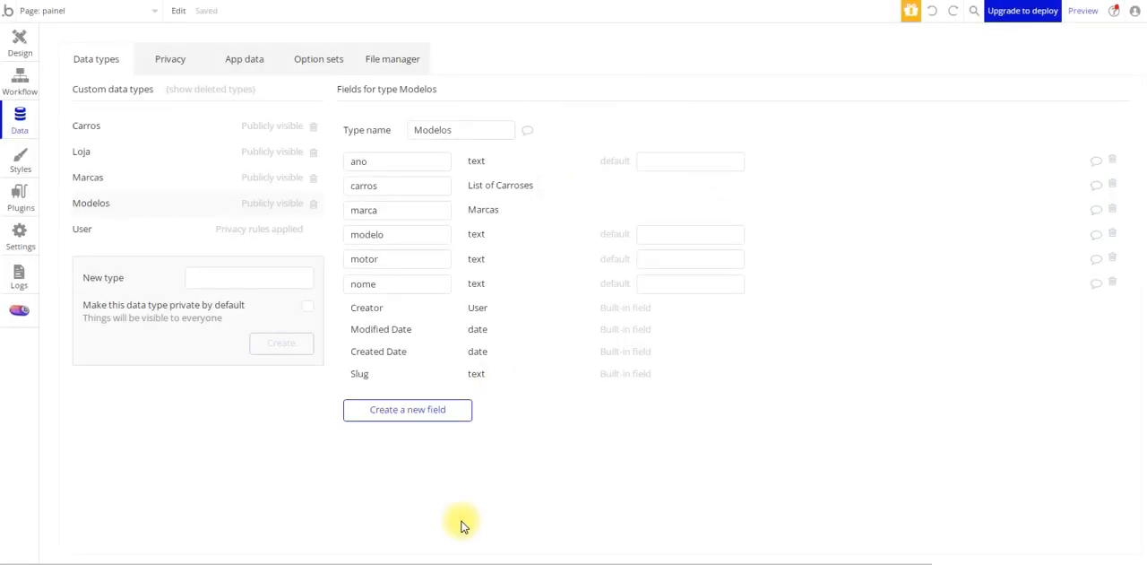
Consult the workbook's Modelos and Carros tables and create a field named modelo with field type Modelos on the Carros type
click(311, 559)
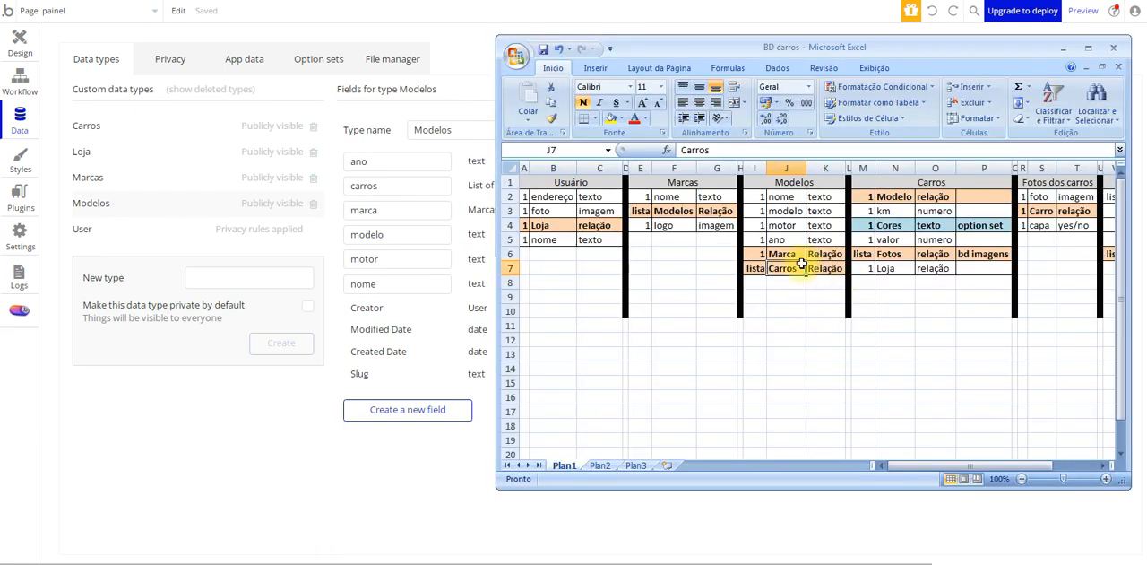
click(824, 267)
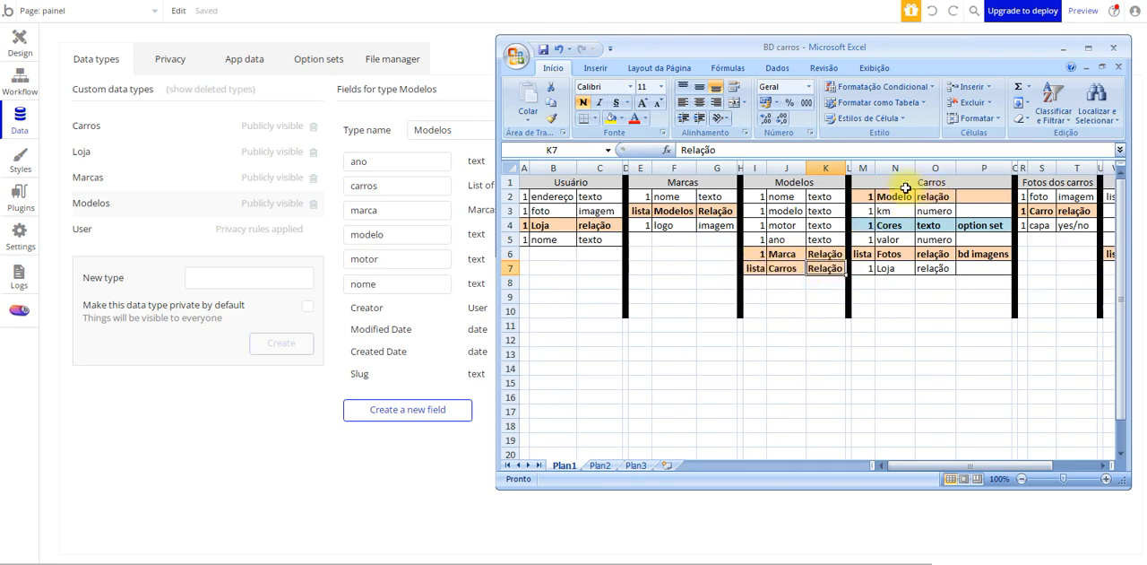
click(108, 135)
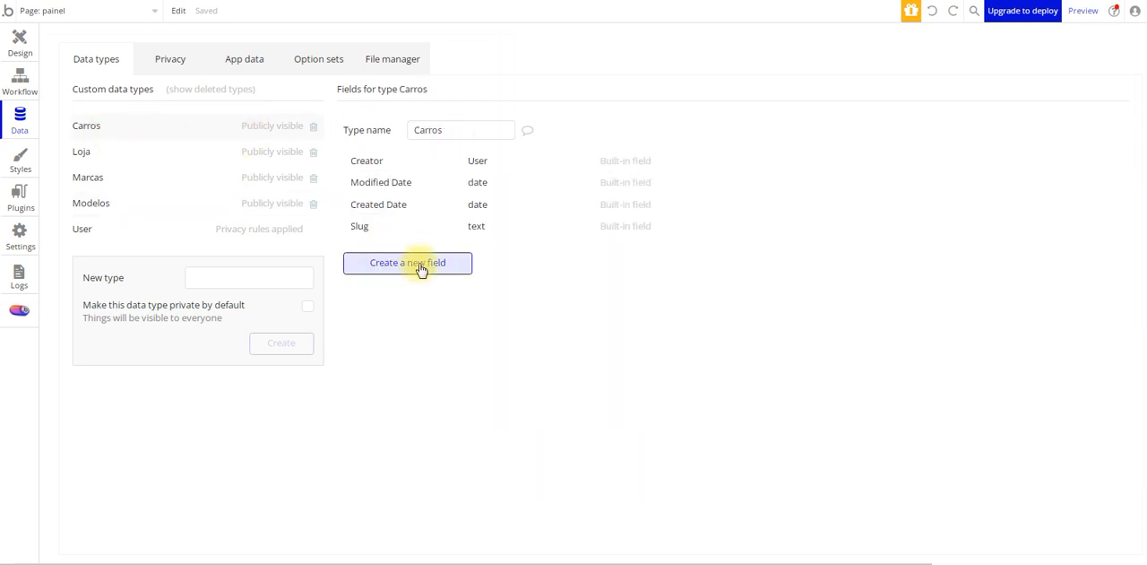
click(417, 263)
text(modelos)
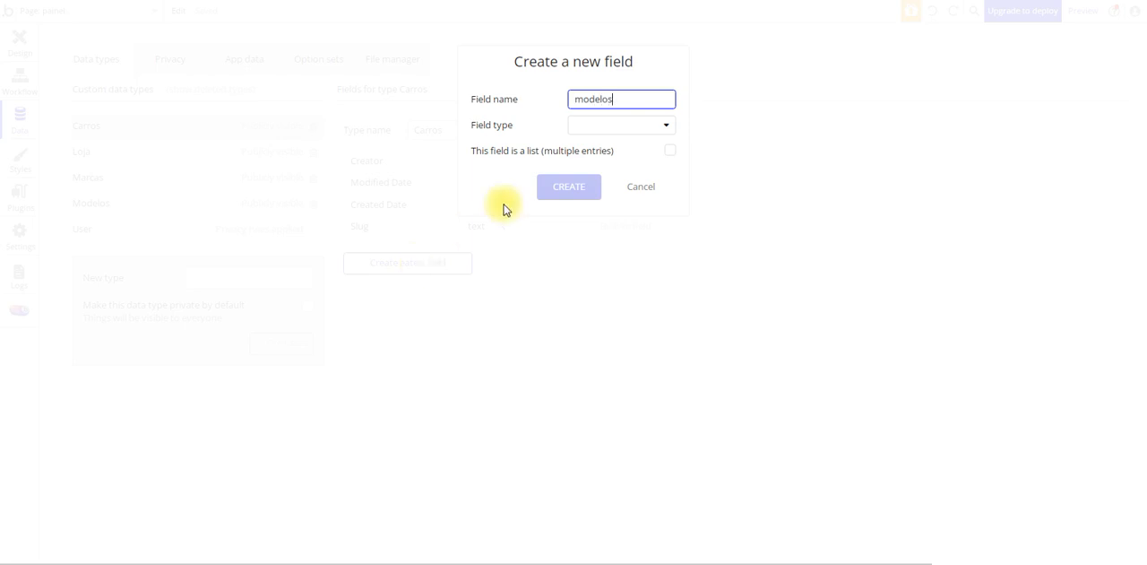
key(BackSpace)
click(625, 131)
scroll(619, 296, down, 2)
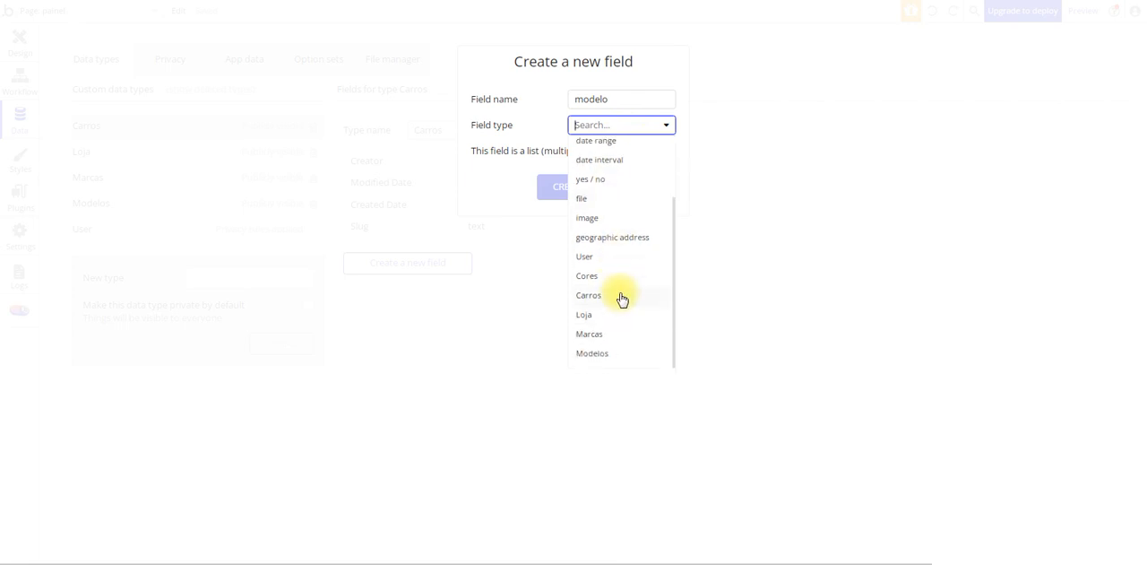
click(619, 354)
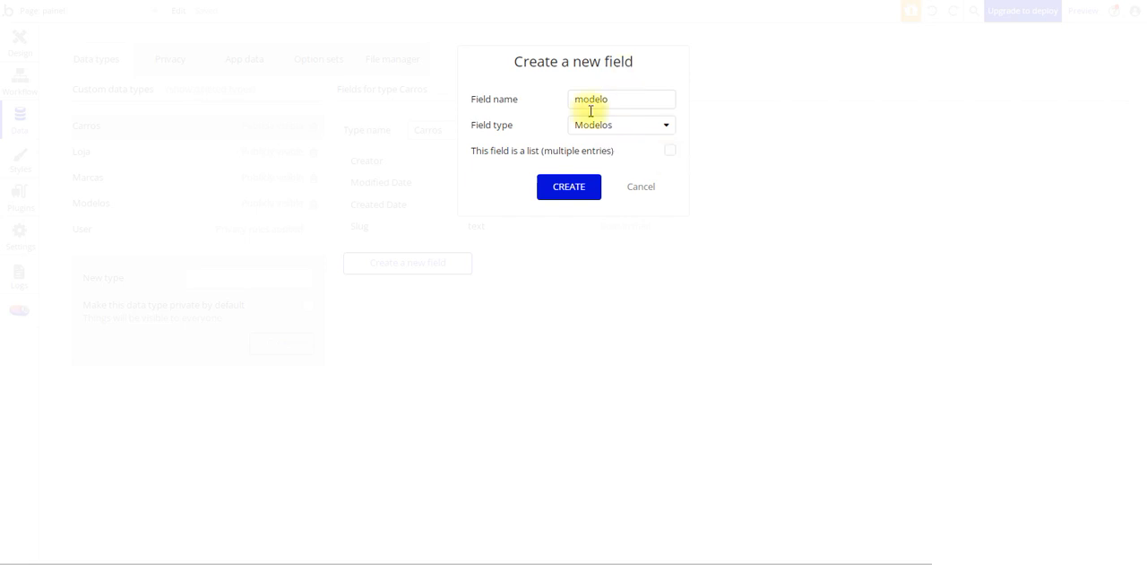
click(591, 185)
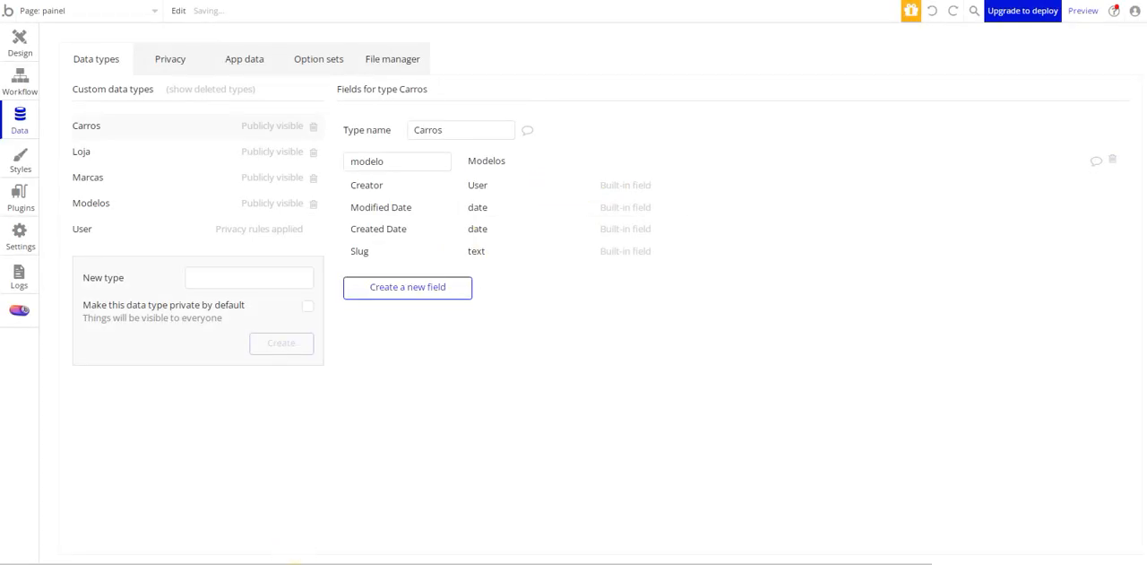
Look up the km row in the workbook's Carros table and create a text field named km on the Carros type
click(300, 562)
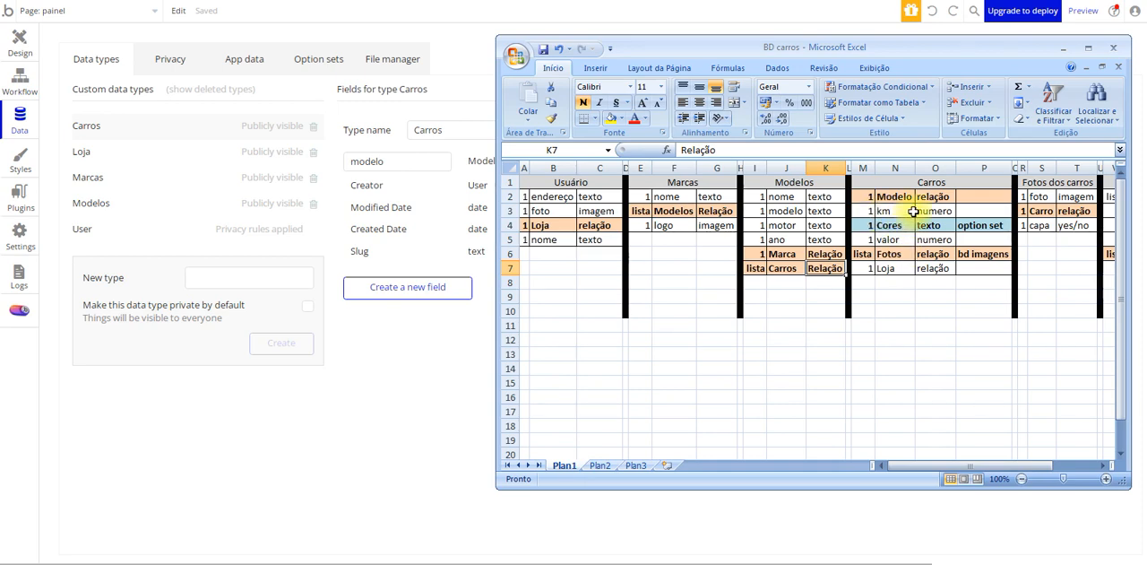
drag(868, 211, 974, 208)
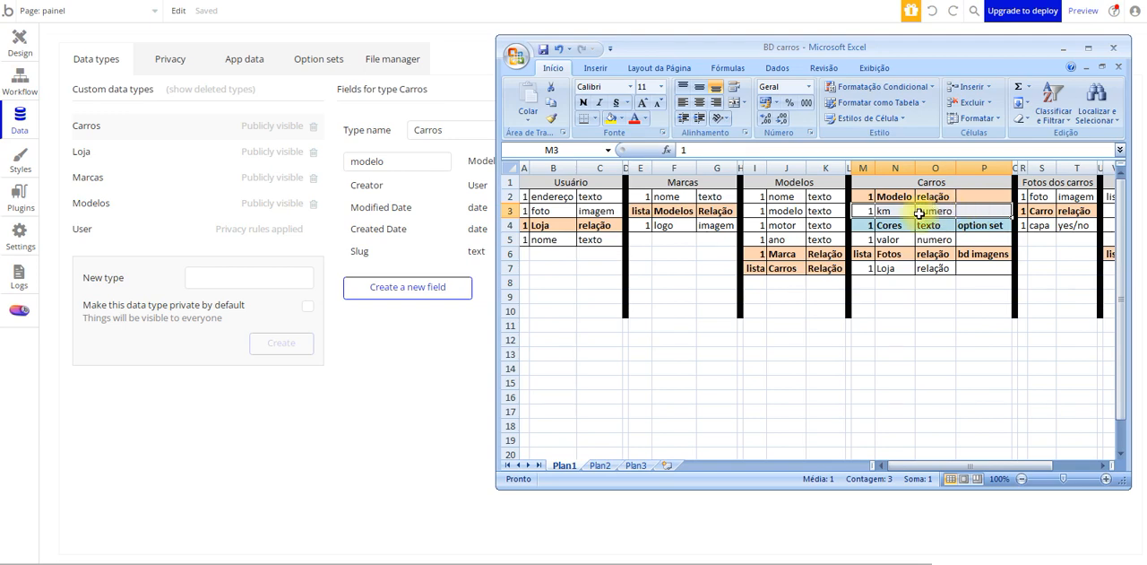
click(434, 296)
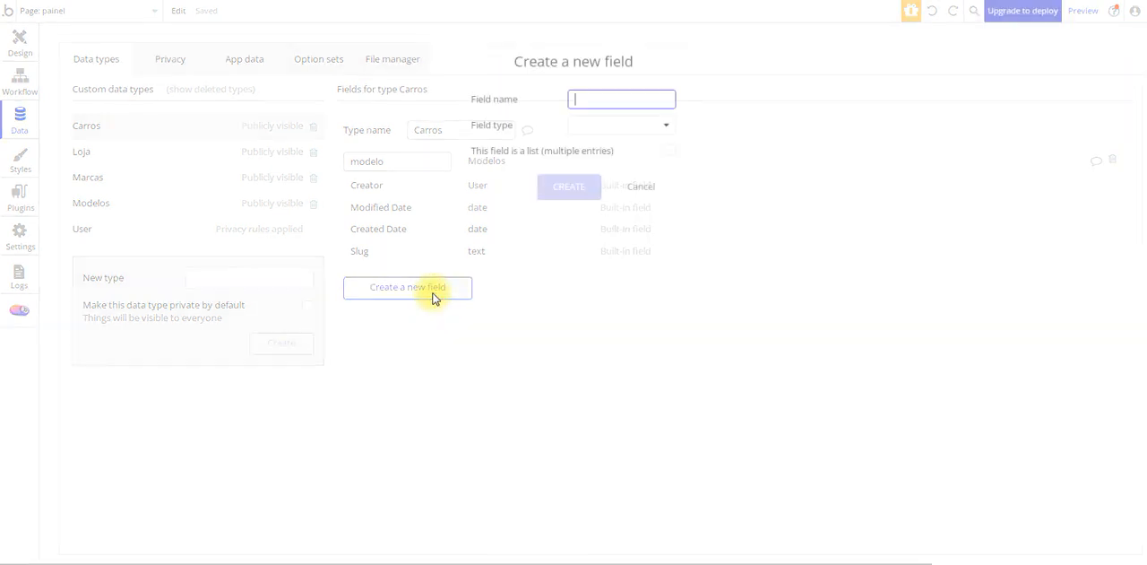
text(km)
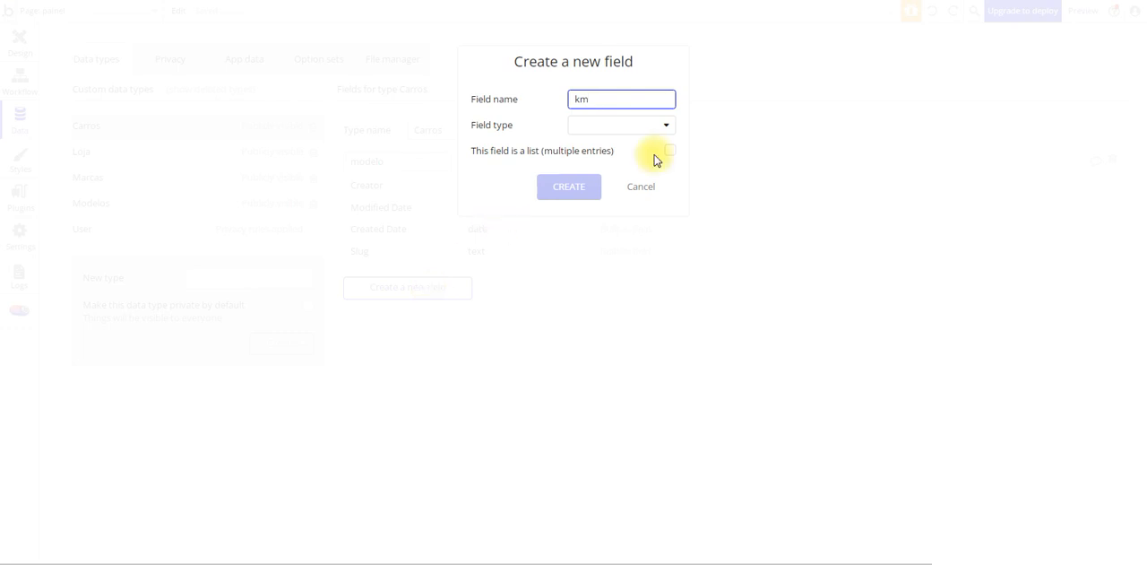
click(654, 120)
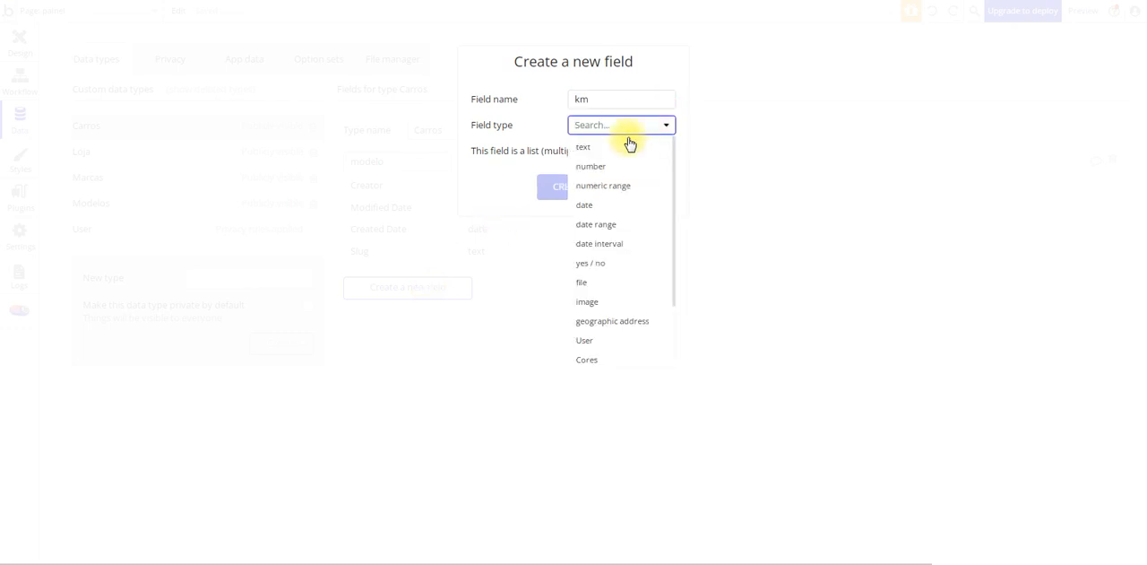
click(619, 147)
click(574, 190)
Look up the Cores and valor rows in the workbook and create a number field named valor on the Carros type
click(345, 563)
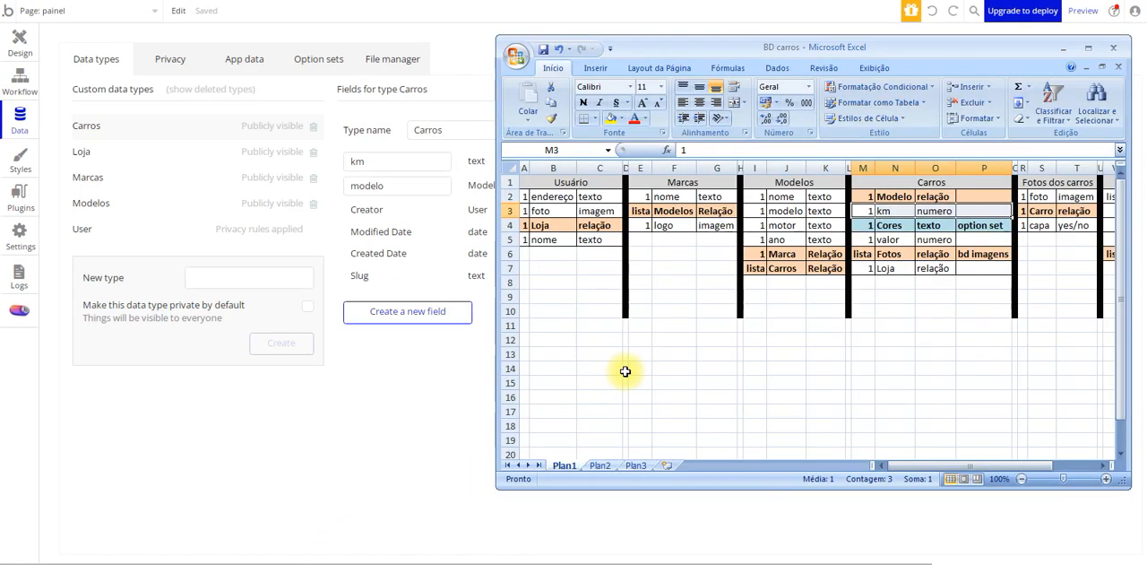
drag(882, 227, 962, 226)
click(885, 241)
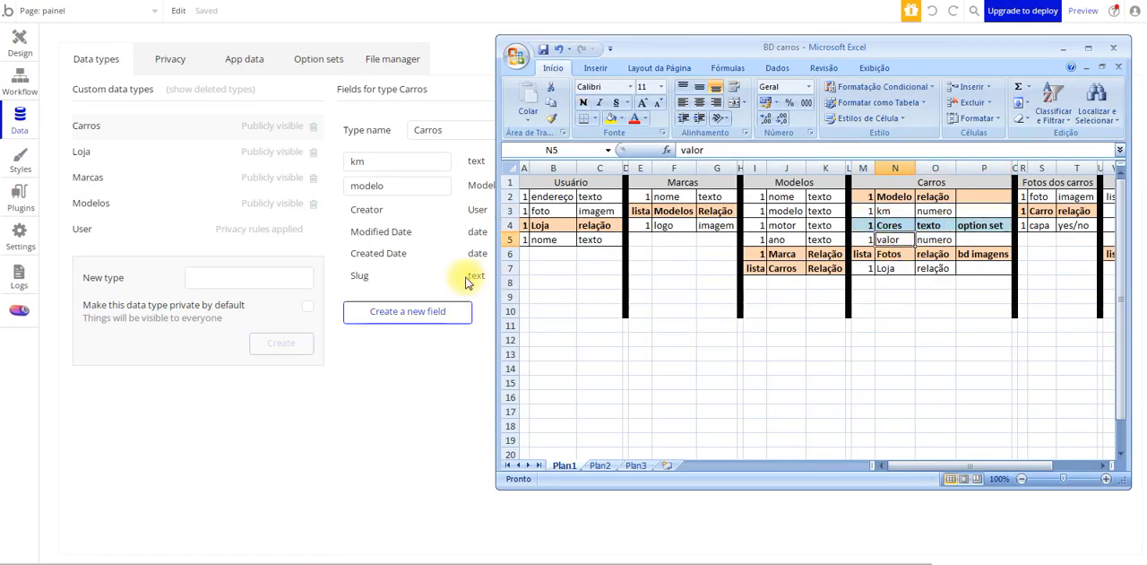
click(403, 316)
text(valor)
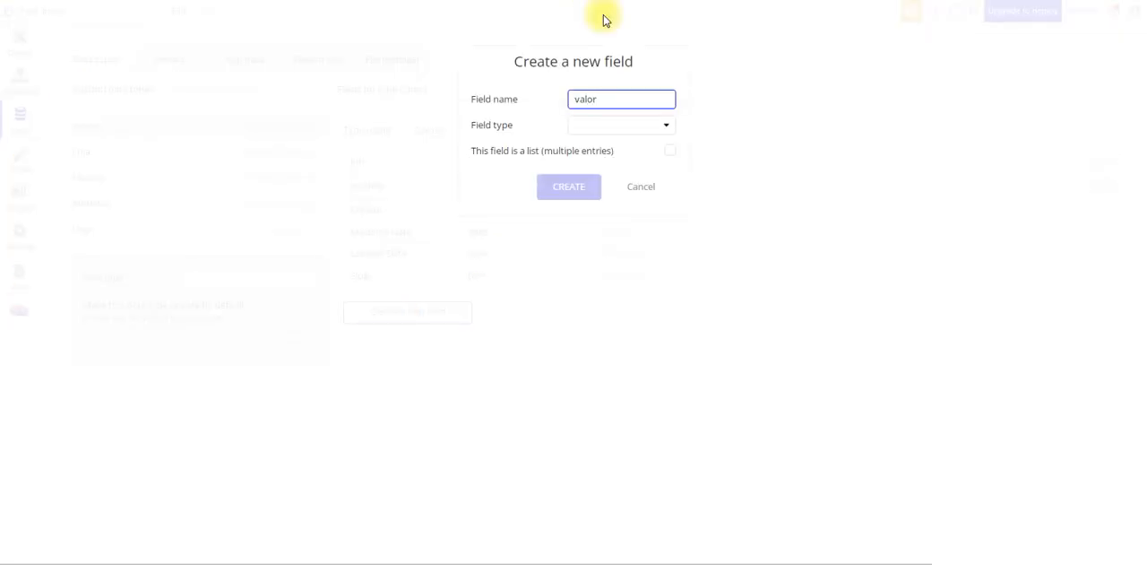
click(628, 126)
click(621, 165)
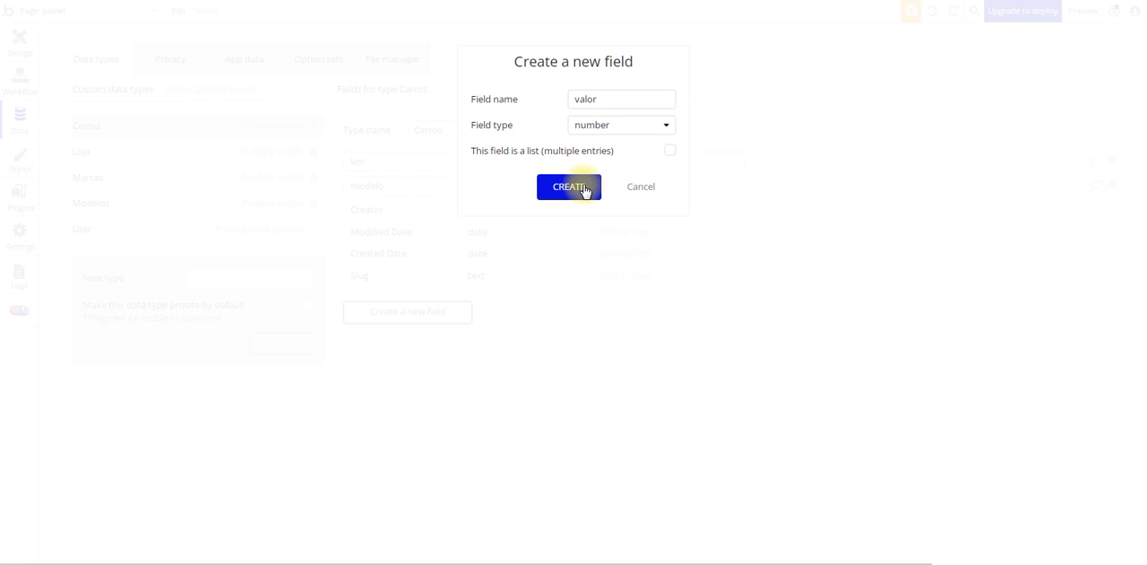
click(546, 186)
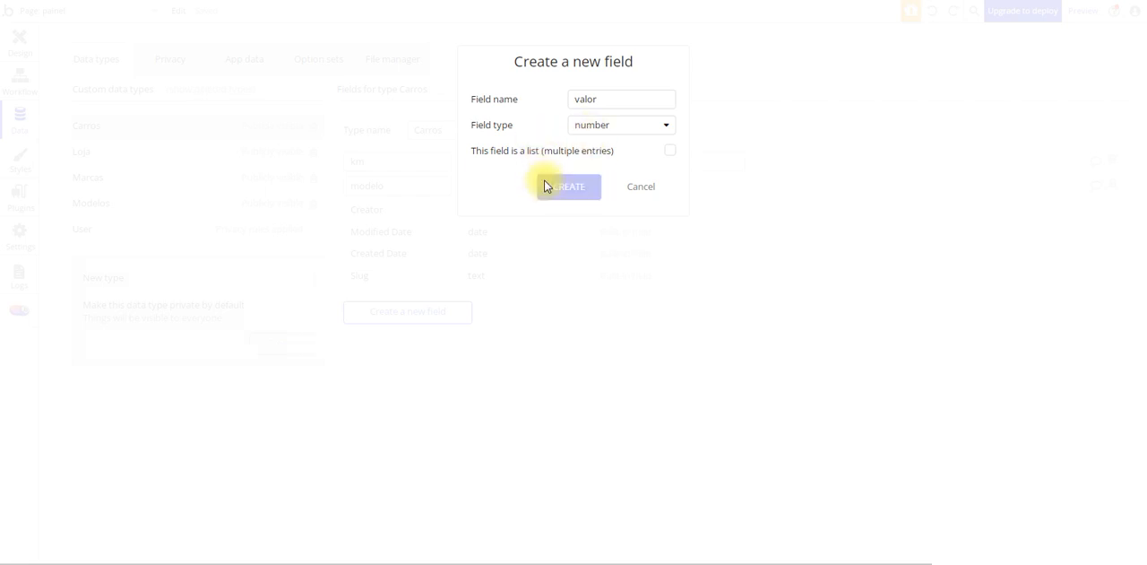
In the workbook's Carros table, mark the Loja row (M7:P7) as a relation with bold text and a light orange fill
click(307, 560)
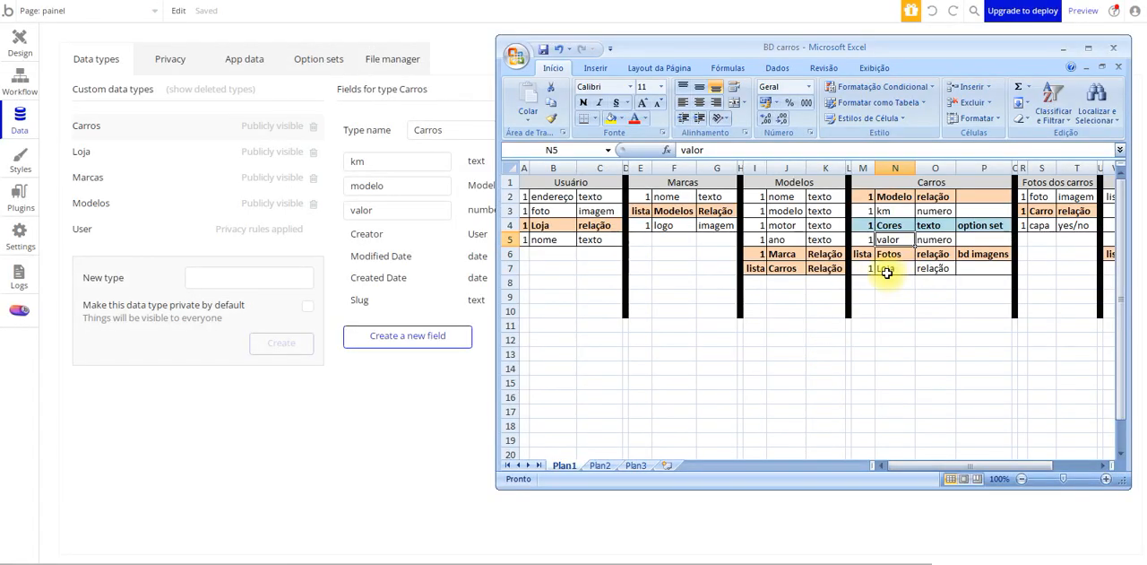
drag(869, 269, 986, 269)
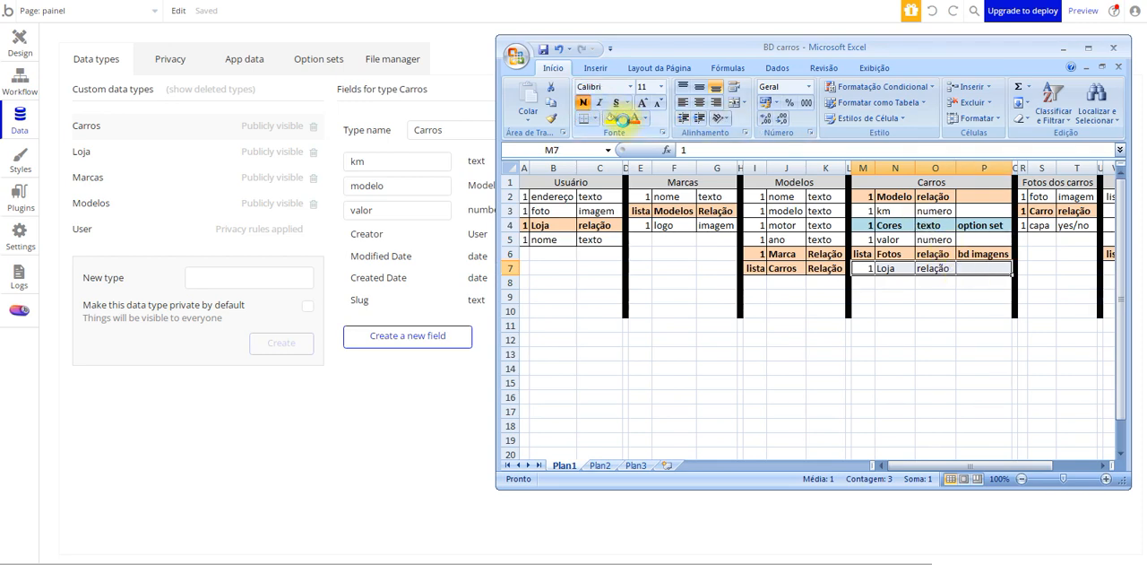
click(621, 119)
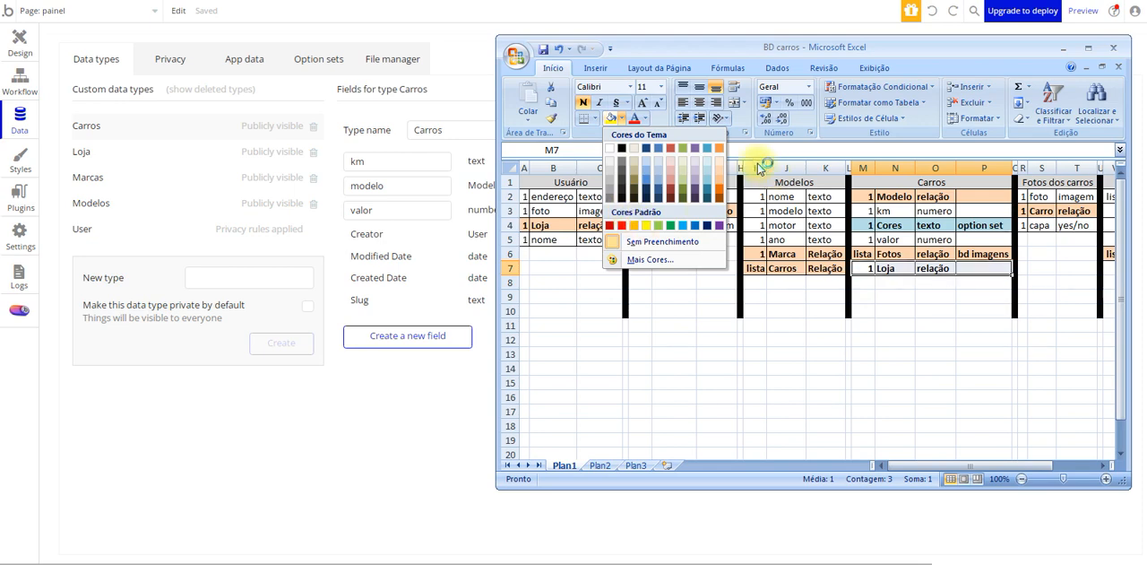
click(722, 190)
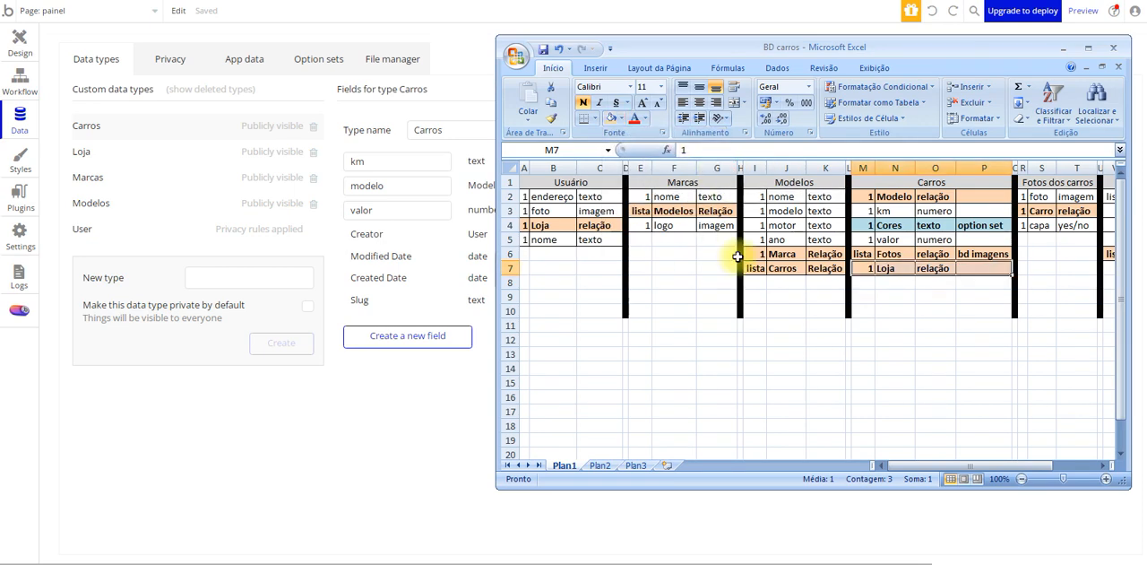
click(785, 368)
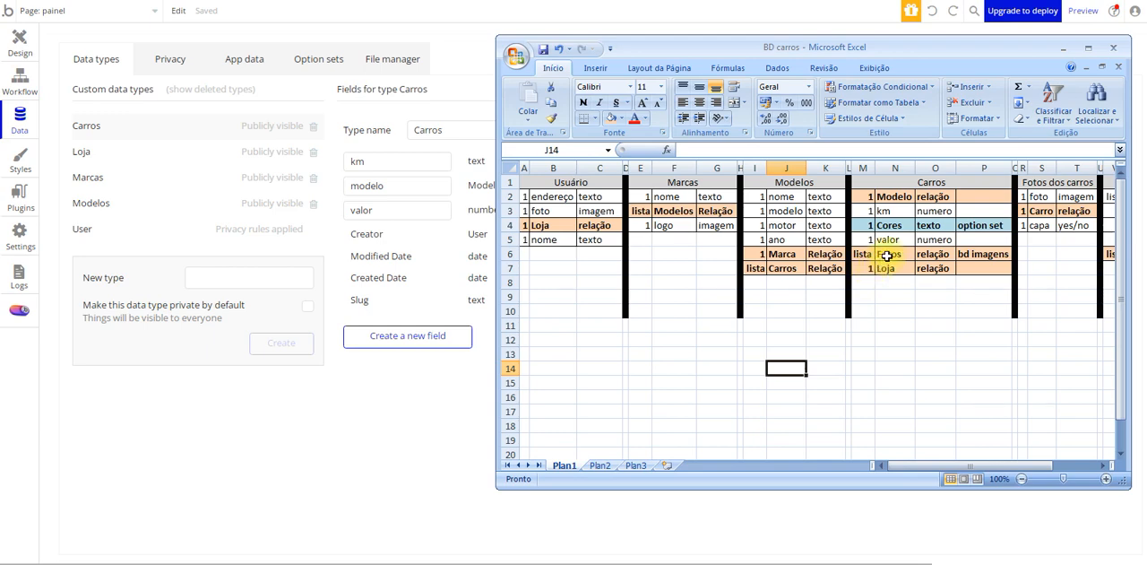
Following the workbook's Loja row, create a non-list field named Loja with field type Loja on the Carros type
click(887, 256)
click(903, 269)
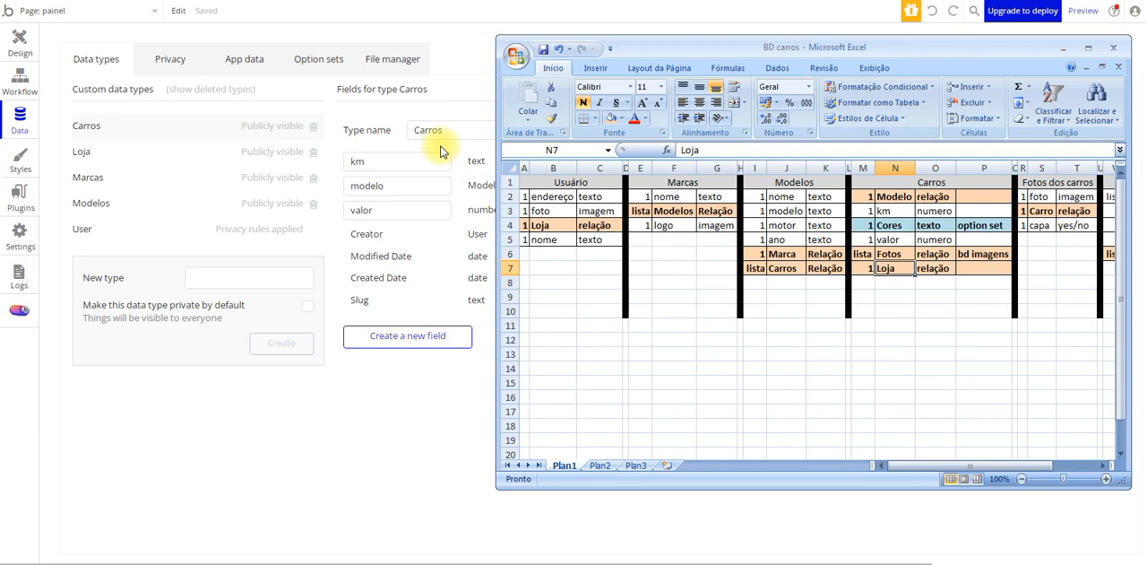
click(445, 337)
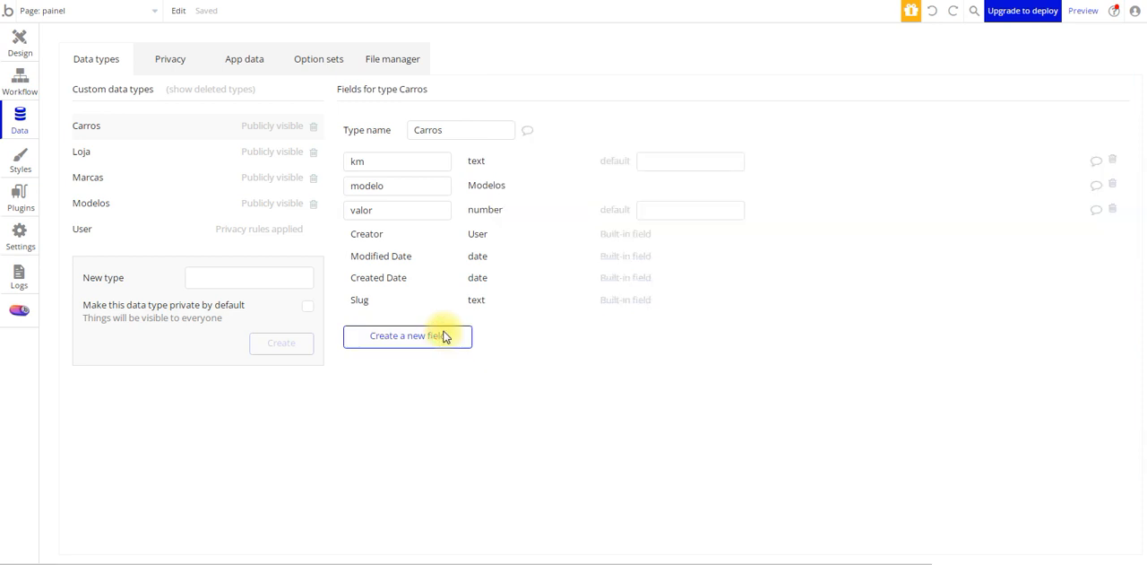
click(444, 336)
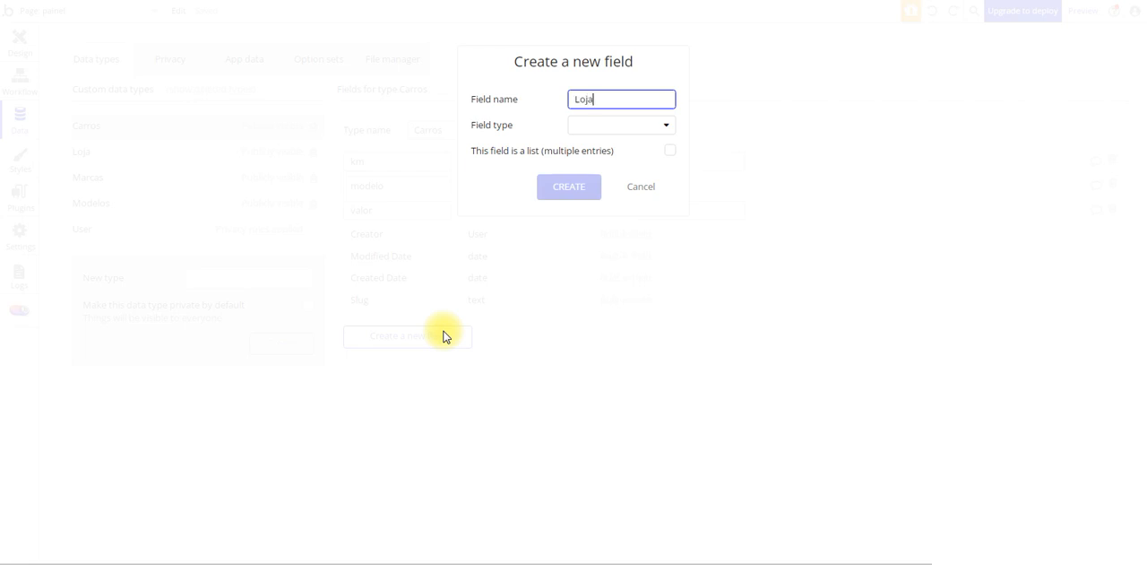
click(610, 125)
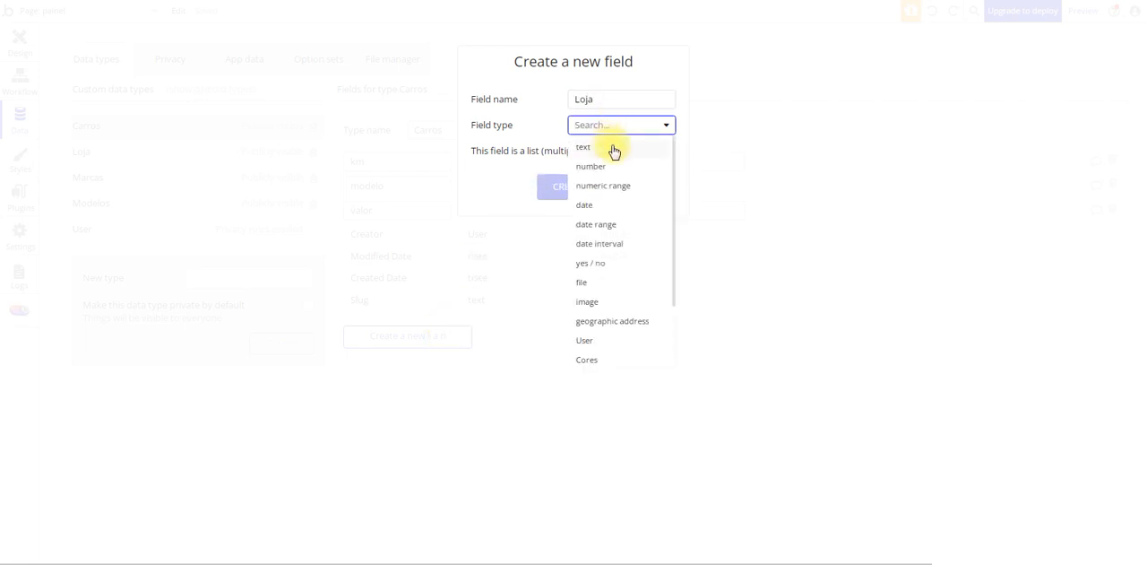
scroll(609, 336, down, 2)
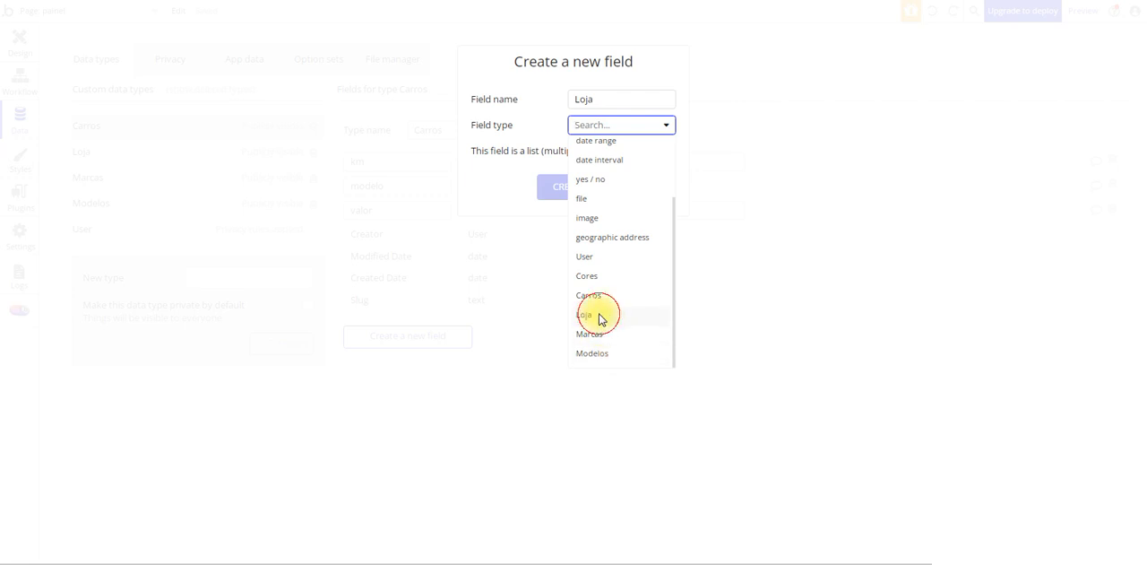
click(599, 315)
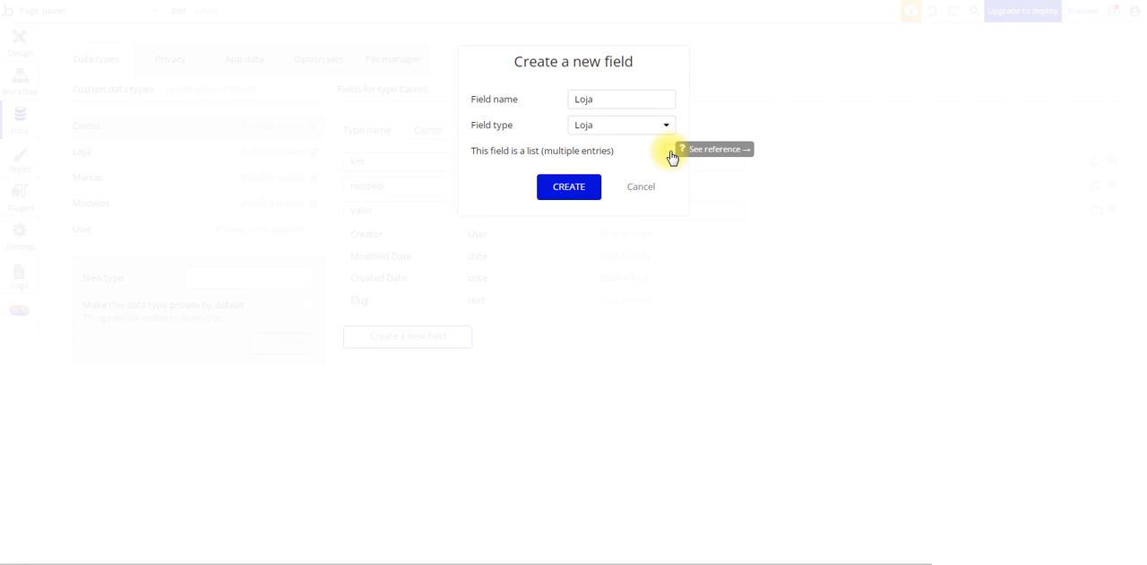
click(552, 188)
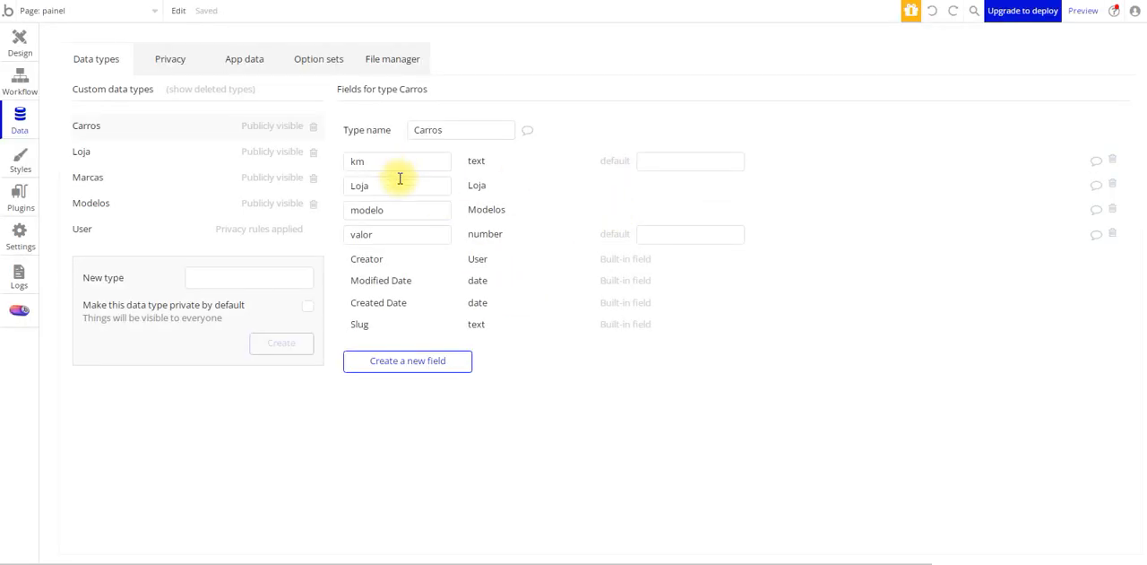
Open the Loja type's fields and format the Carros row (V2:X2) of the workbook's Loja table with bold text and a light orange fill
click(135, 155)
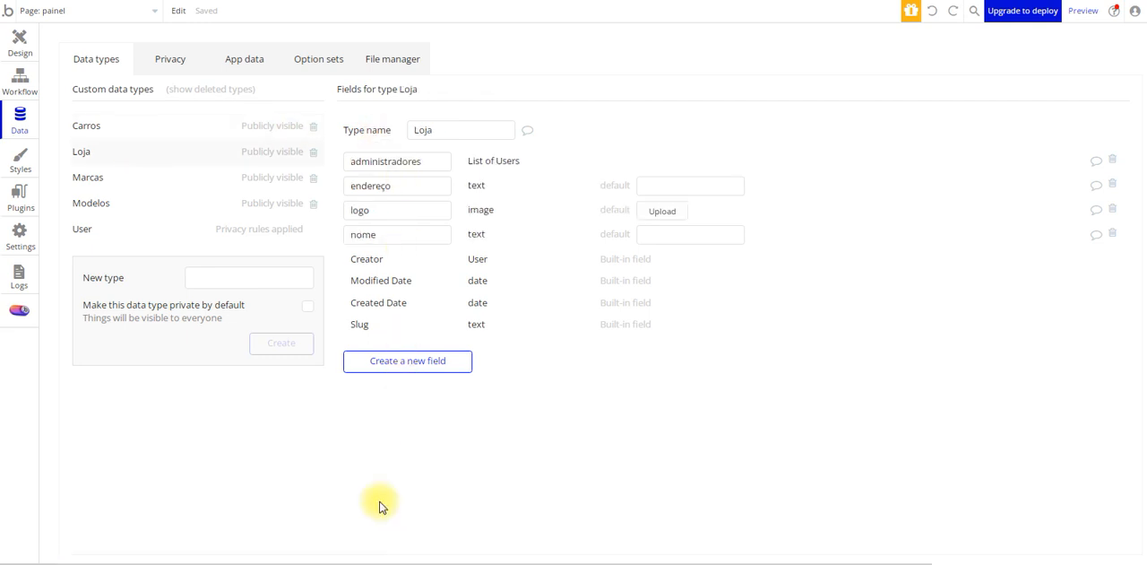
click(274, 563)
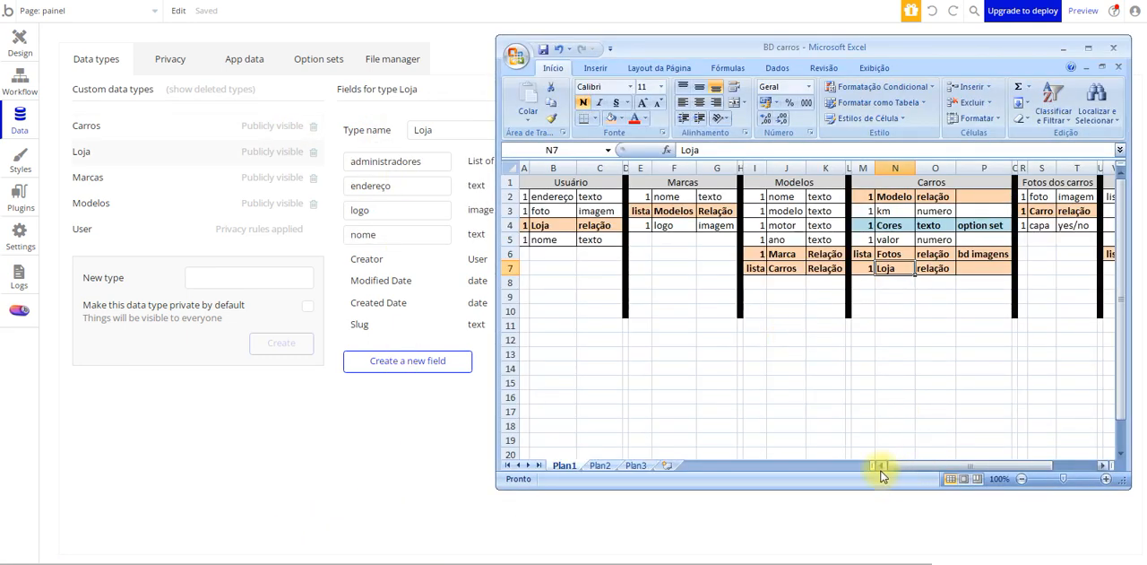
drag(890, 469, 944, 459)
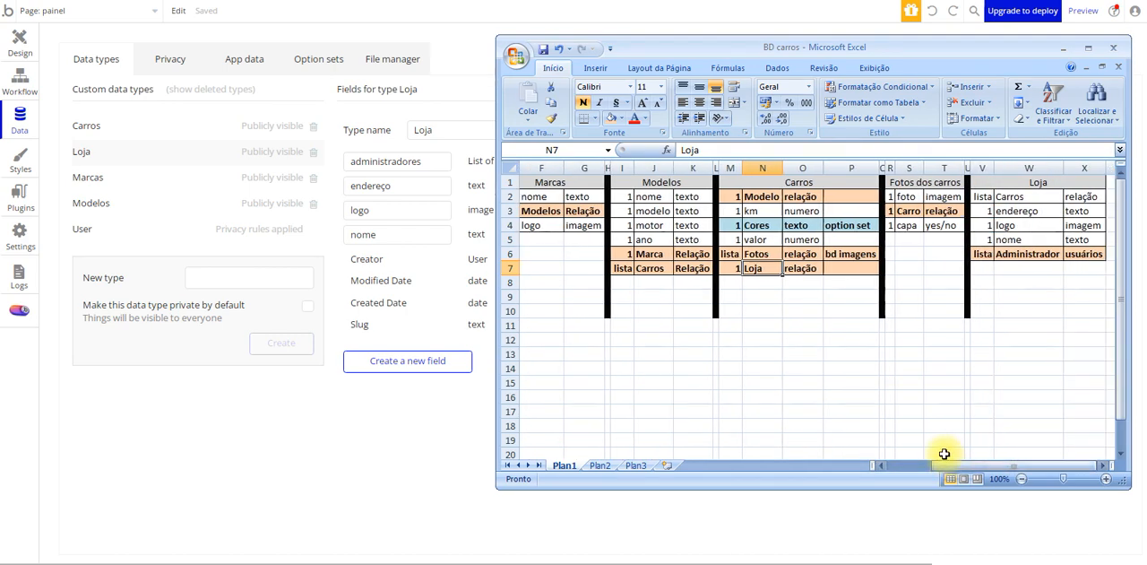
drag(983, 196, 1084, 197)
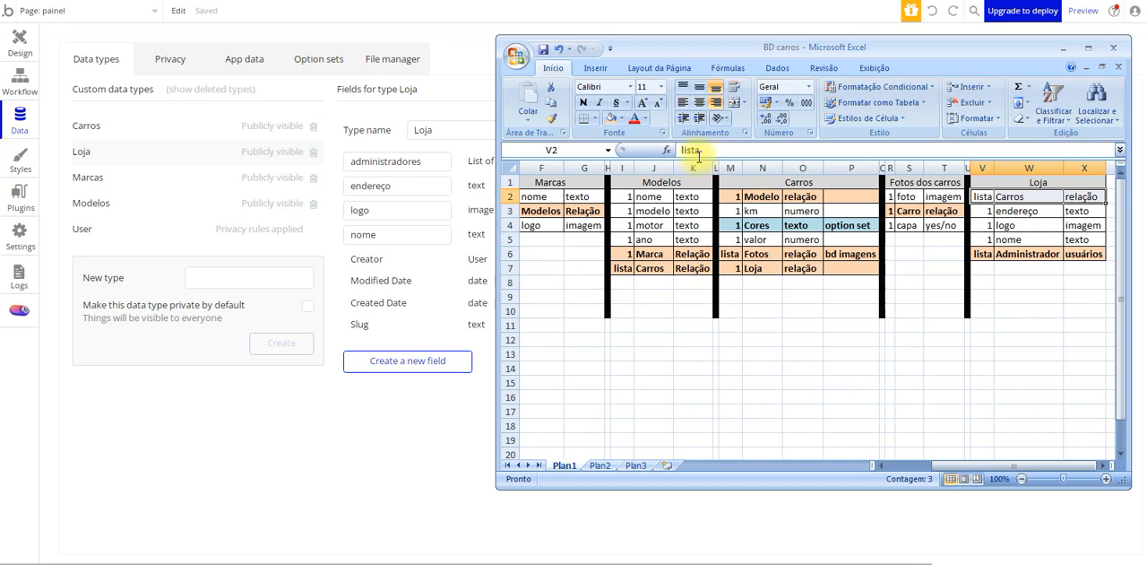
click(608, 117)
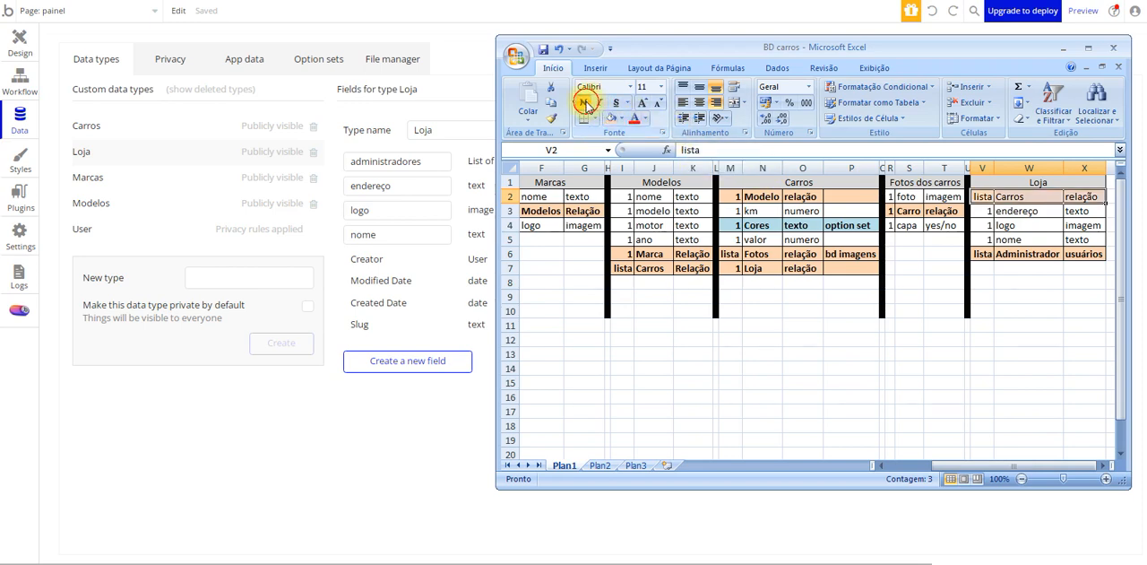
click(1017, 324)
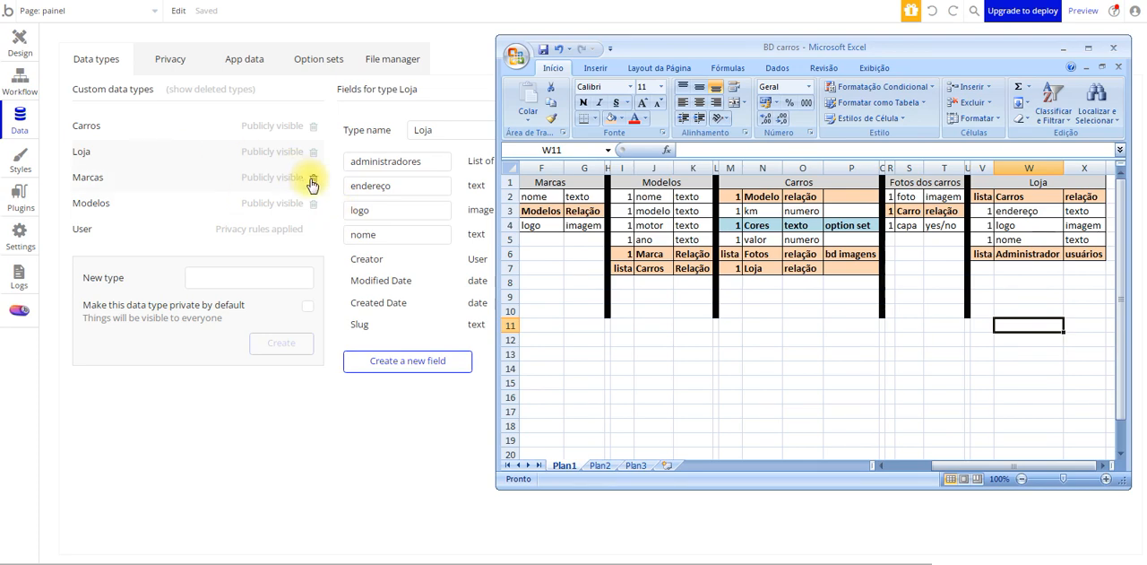
Create a list field named carros with field type Carros on the Loja type
click(437, 370)
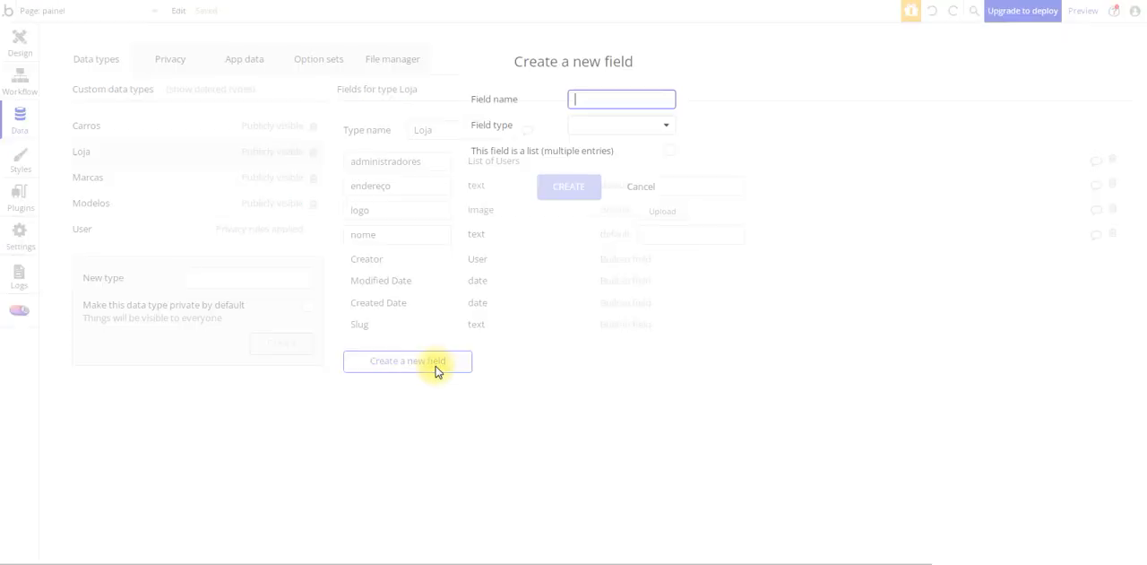
text(carros)
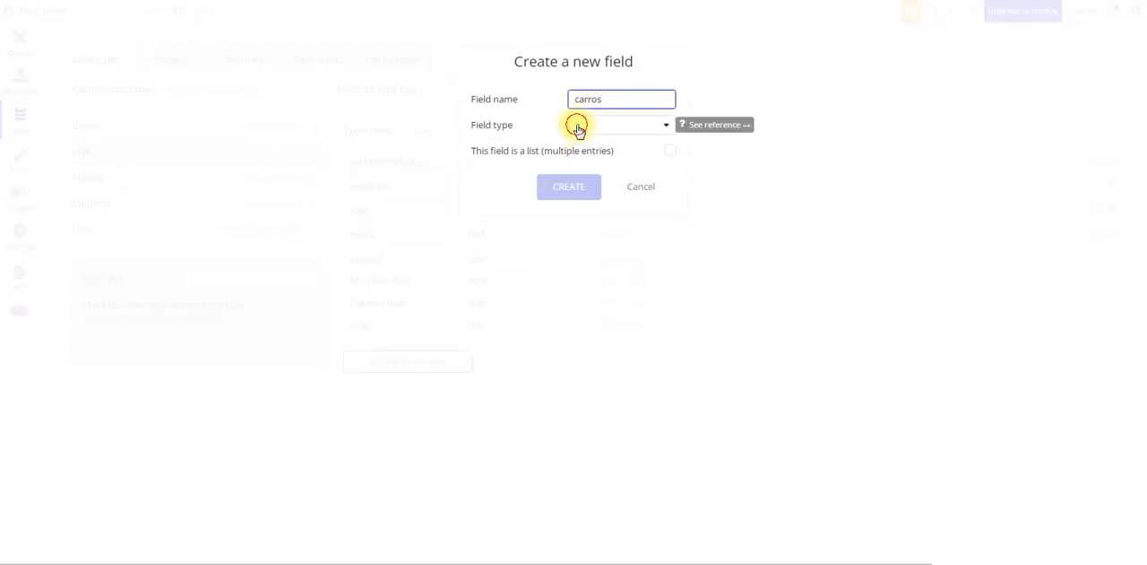
click(578, 125)
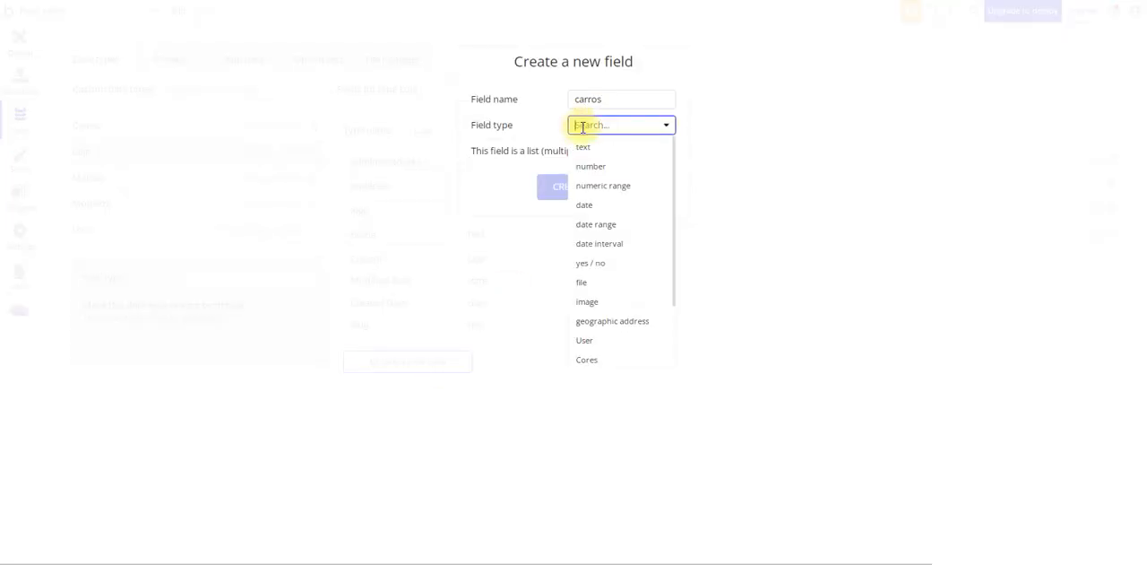
scroll(617, 333, down, 2)
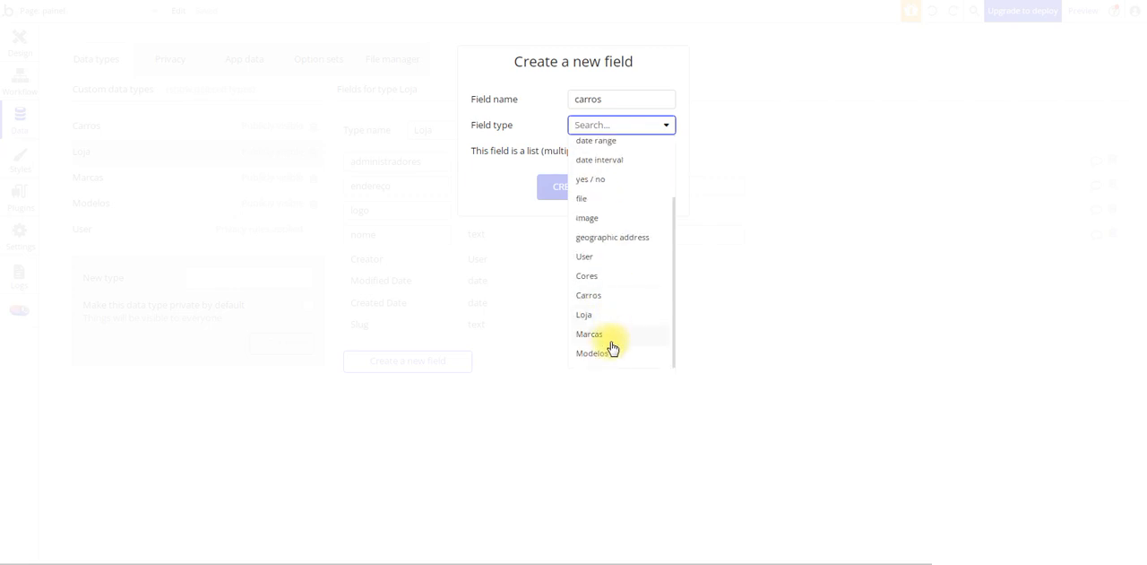
click(598, 296)
click(674, 152)
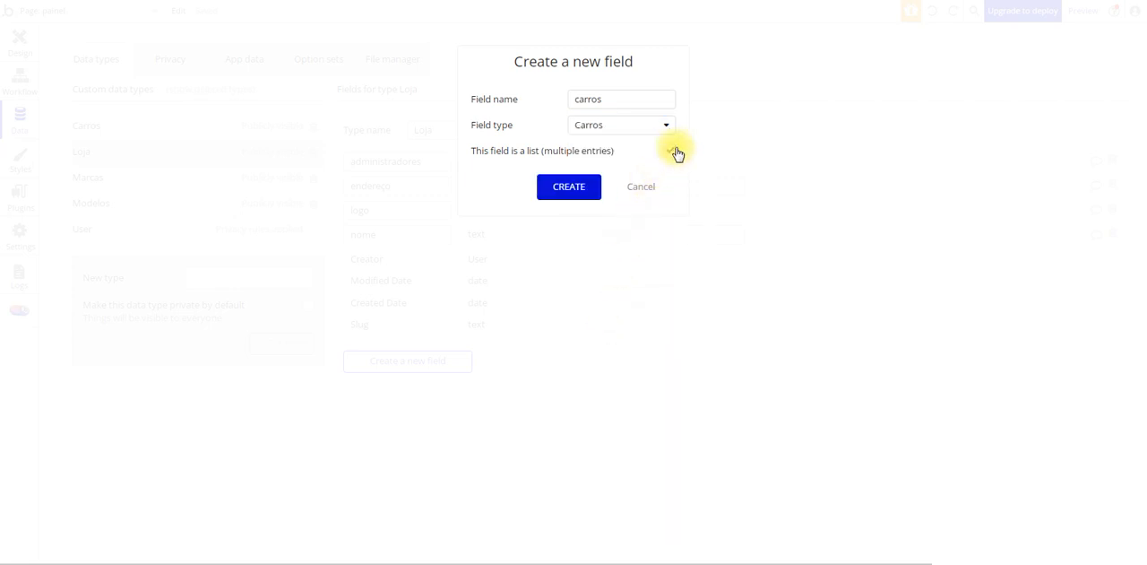
click(577, 202)
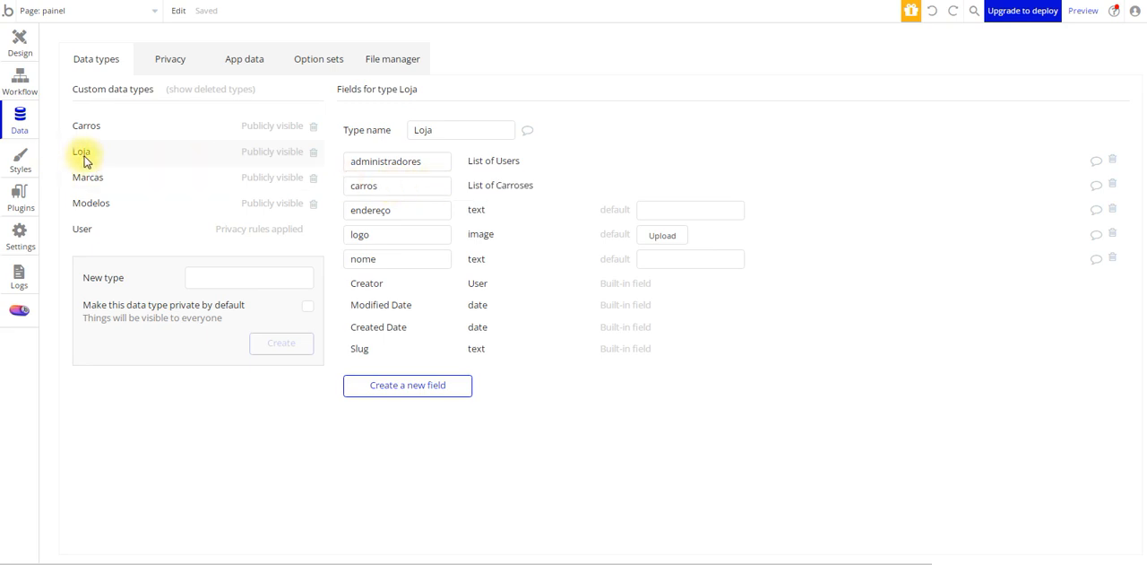
Check the Carros fields against the workbook's Fotos row and Fotos dos carros table, and create a data type named Fotos dos carros
click(131, 133)
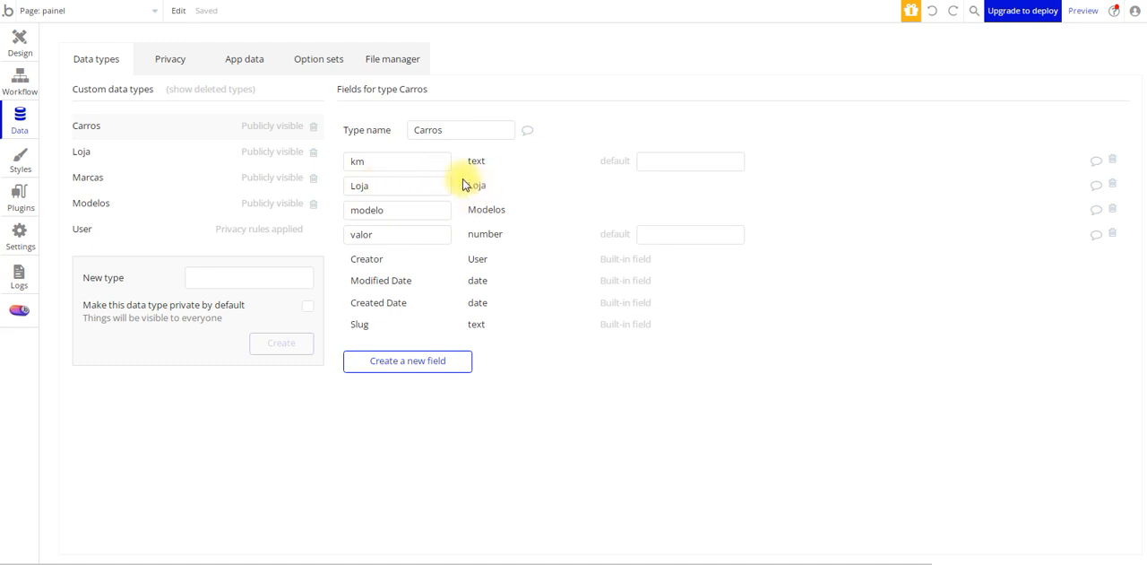
click(291, 563)
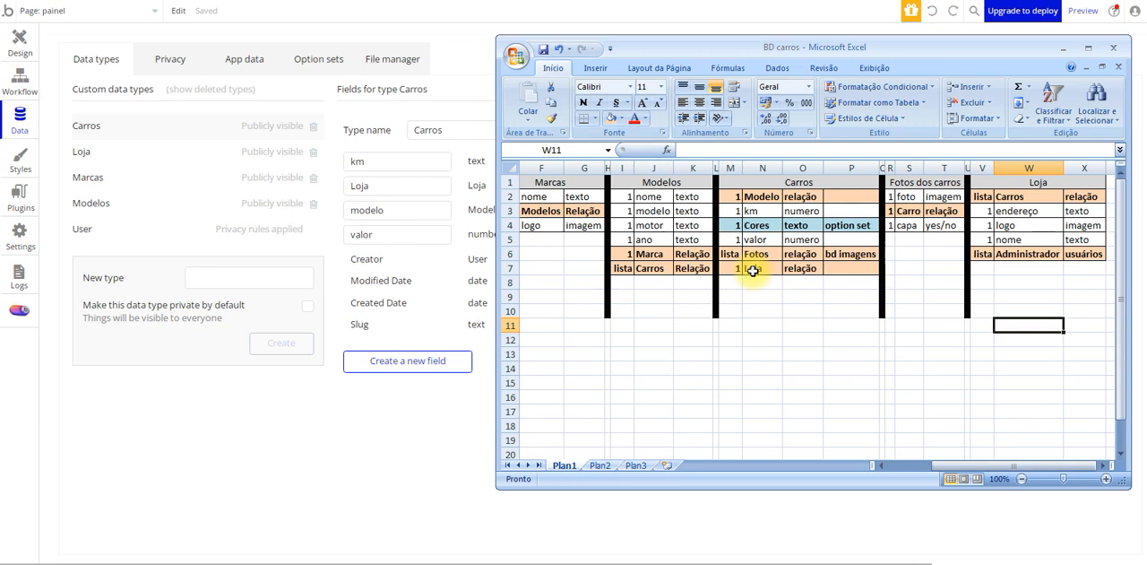
drag(731, 255, 851, 255)
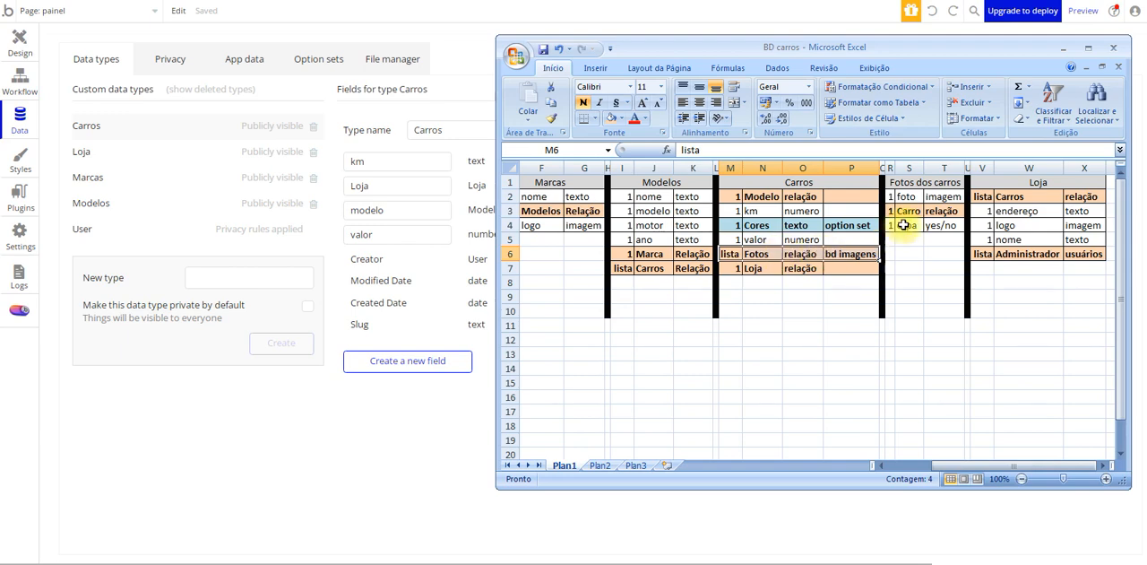
click(937, 183)
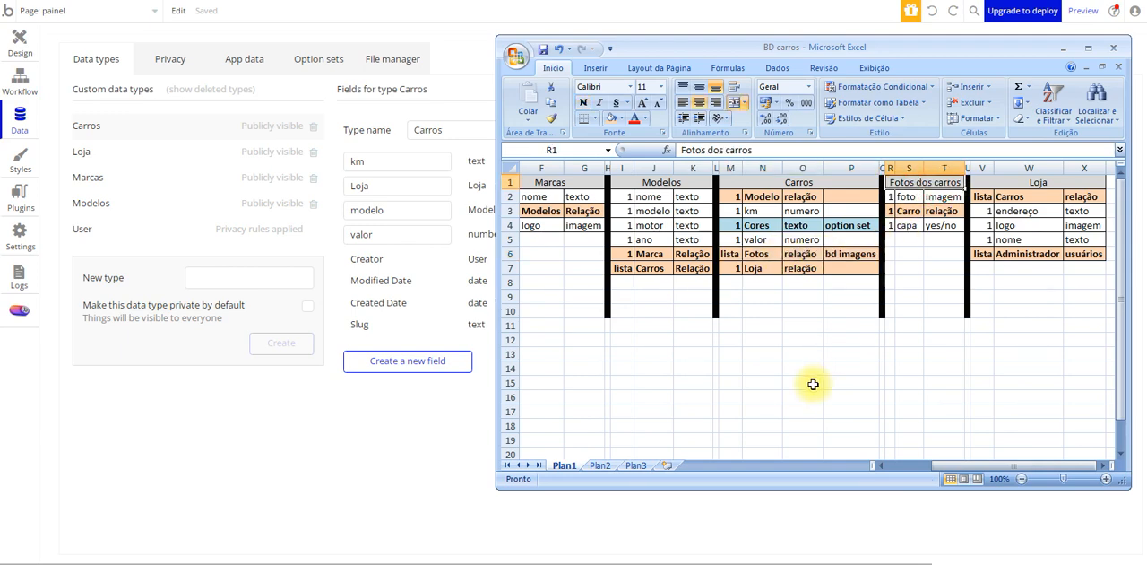
click(223, 276)
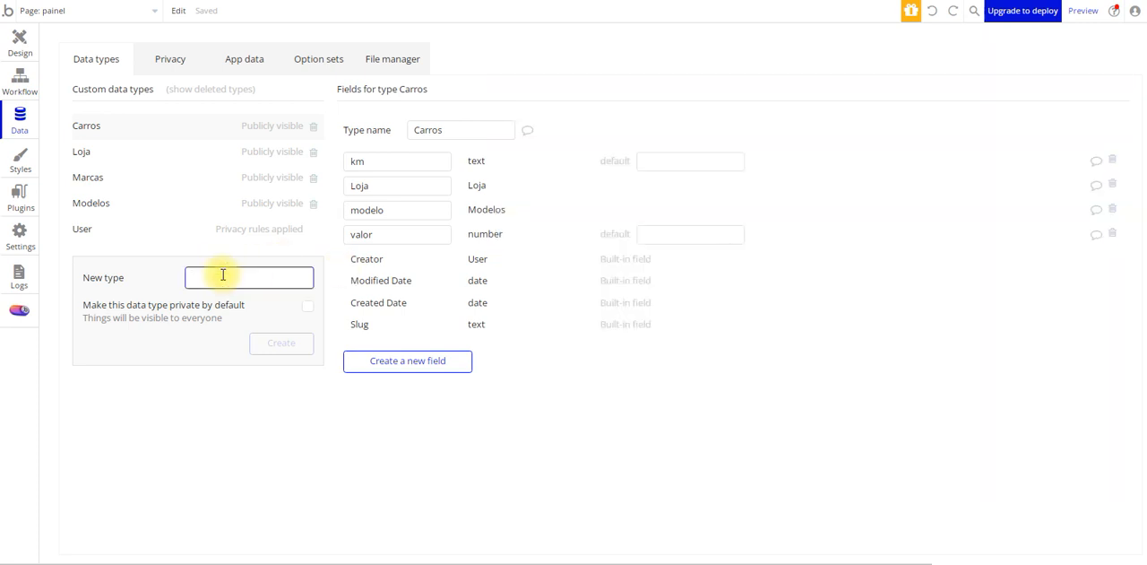
text(Fot)
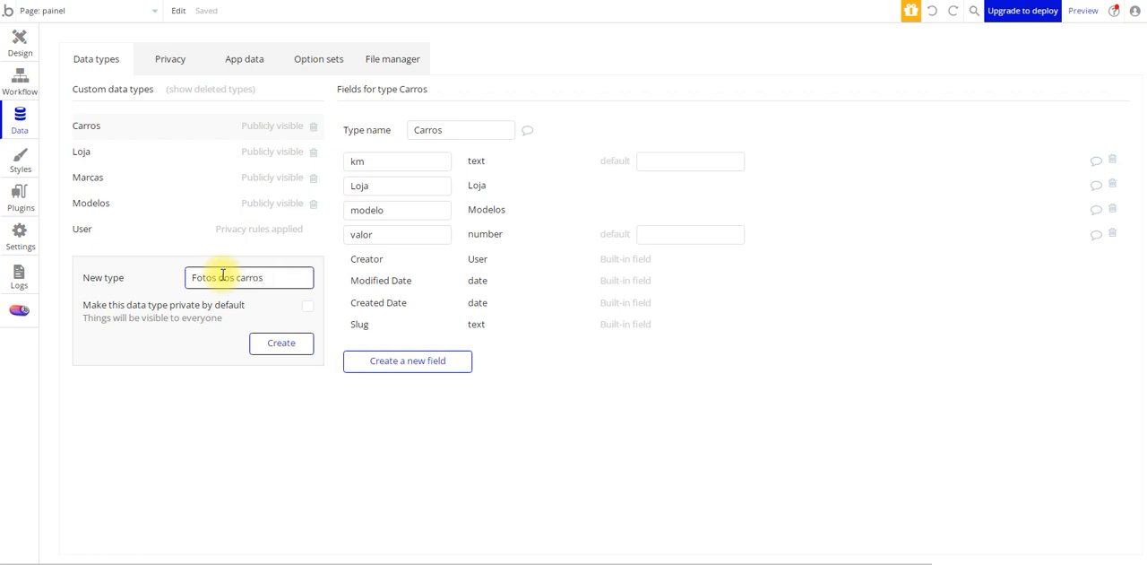
text(os dos carros)
click(283, 349)
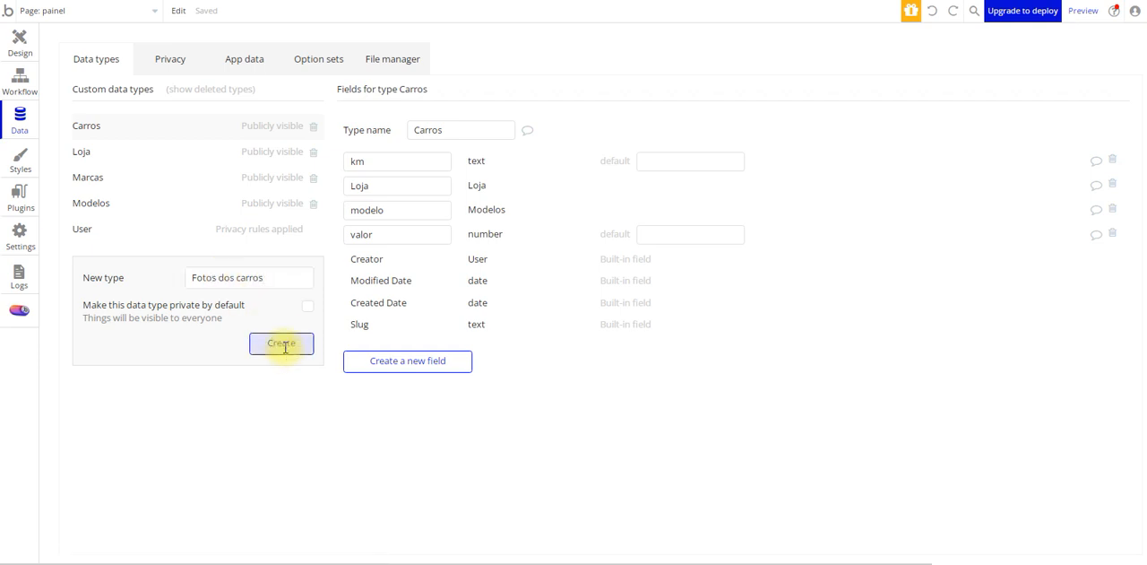
Create a list field named fotos with field type Fotos dos carros on the Carros type
click(137, 132)
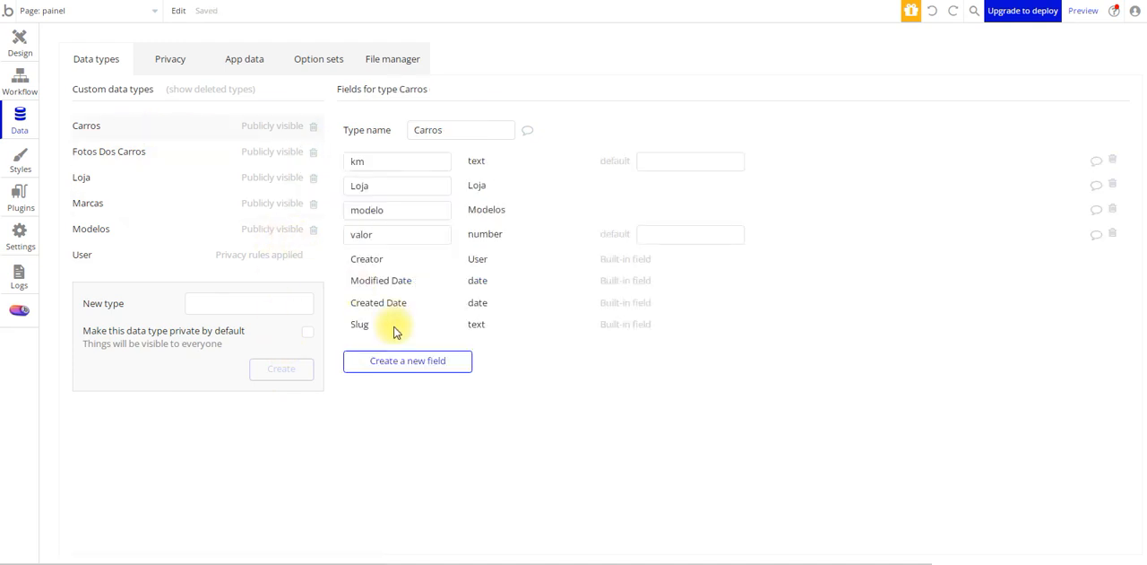
click(405, 367)
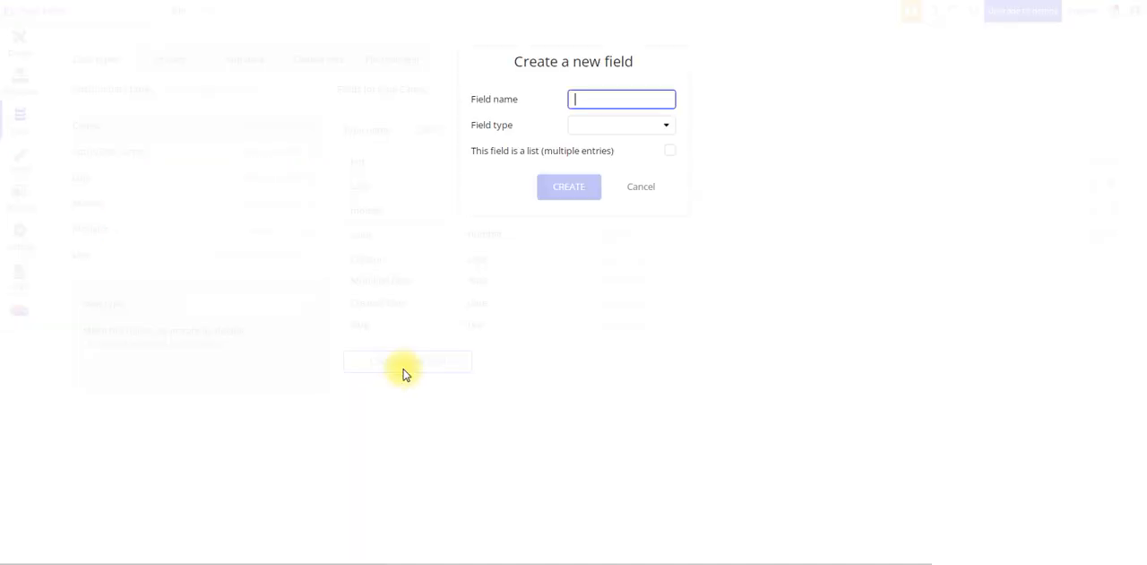
click(642, 126)
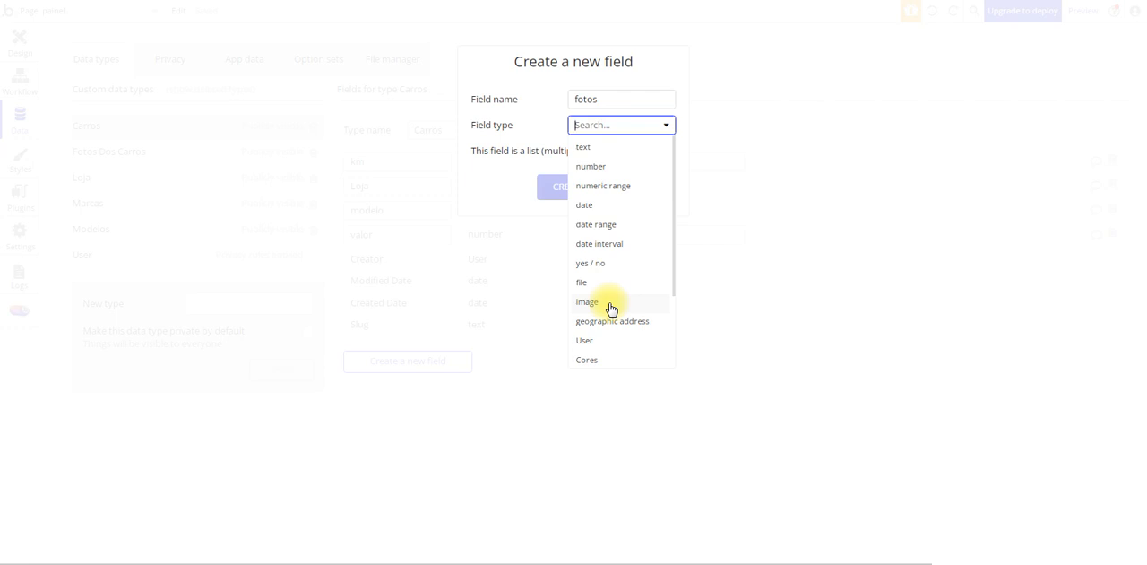
scroll(610, 309, down, 2)
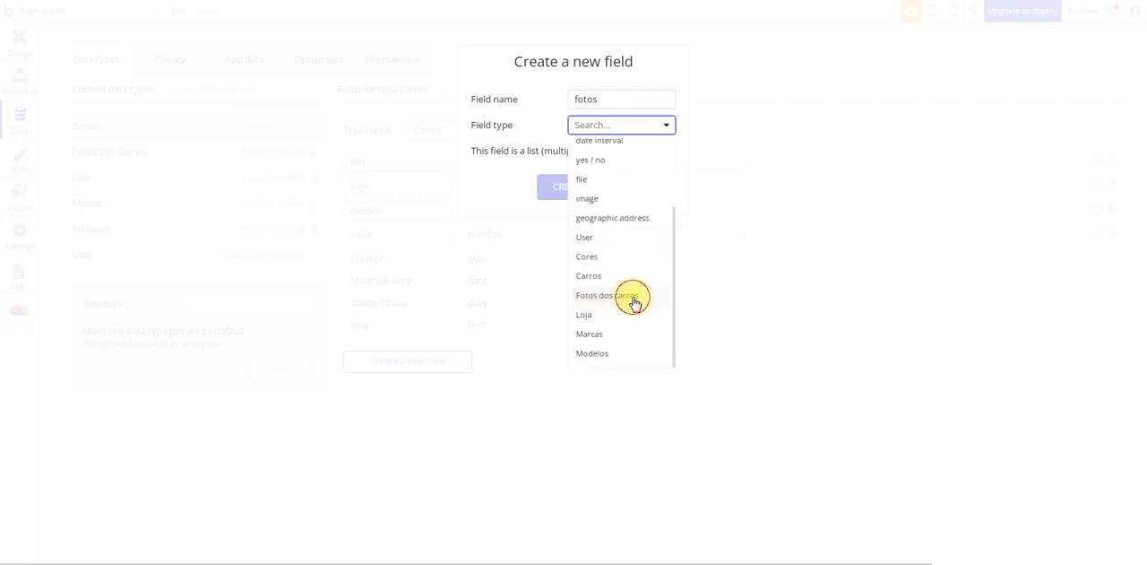
click(632, 297)
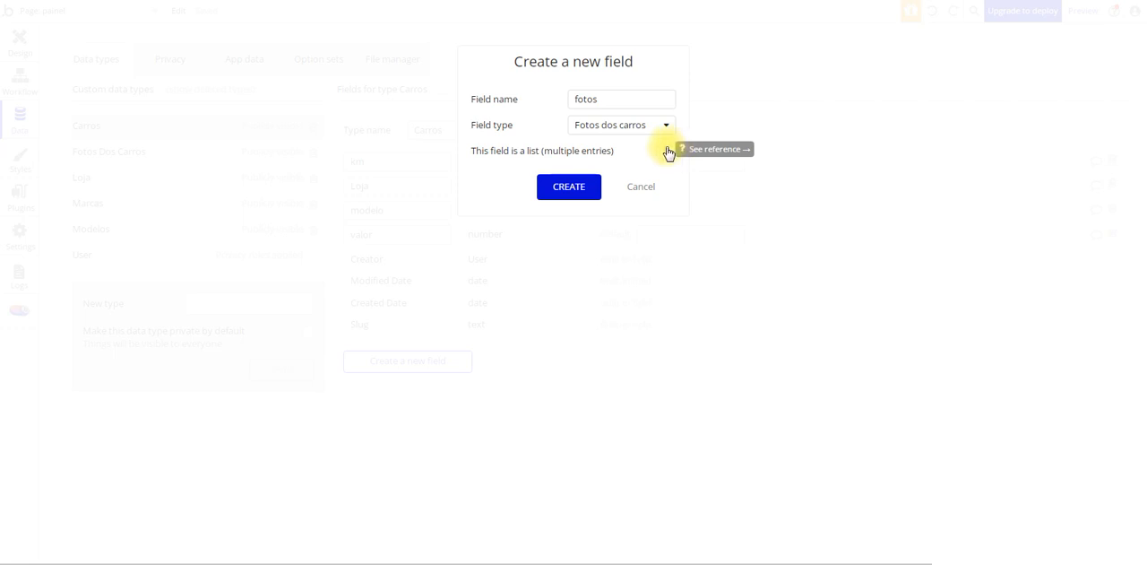
click(670, 150)
click(583, 186)
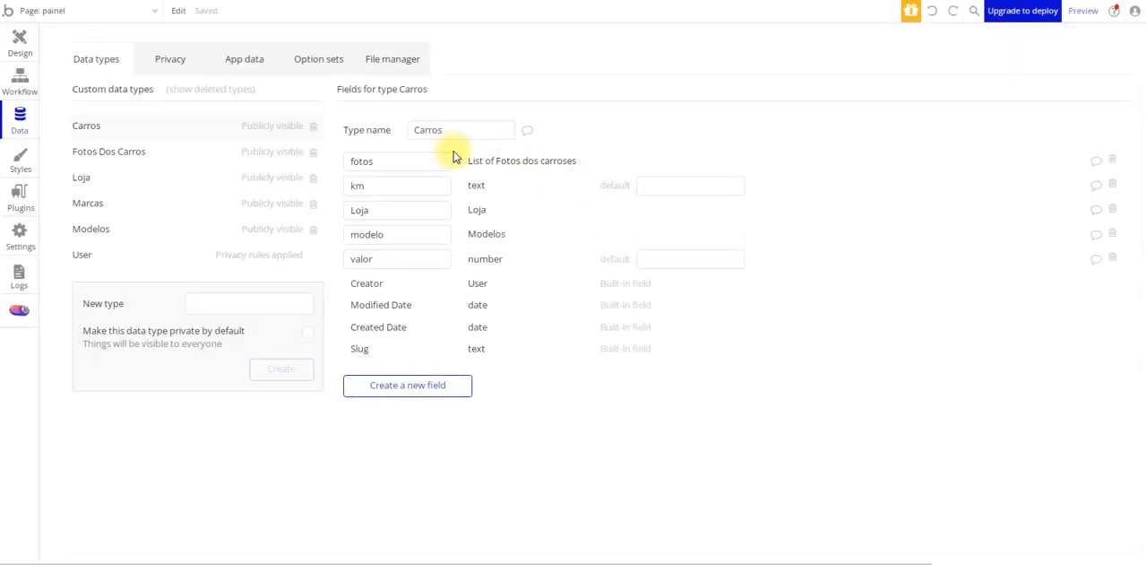
Following the workbook's foto row, create a non-list field named foto with field type image on the Fotos dos carros type
click(159, 156)
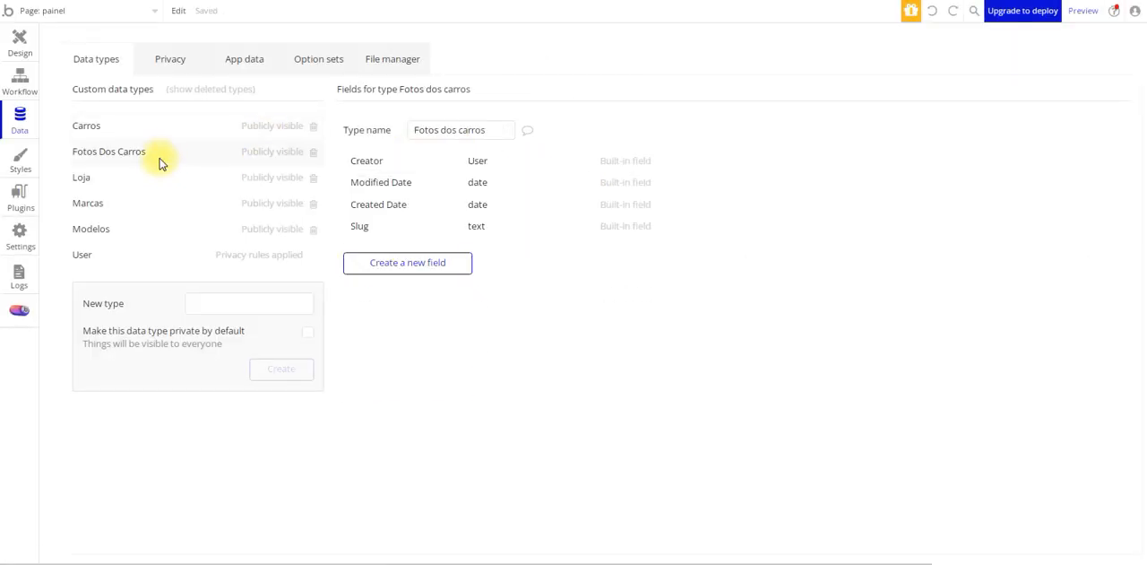
click(295, 561)
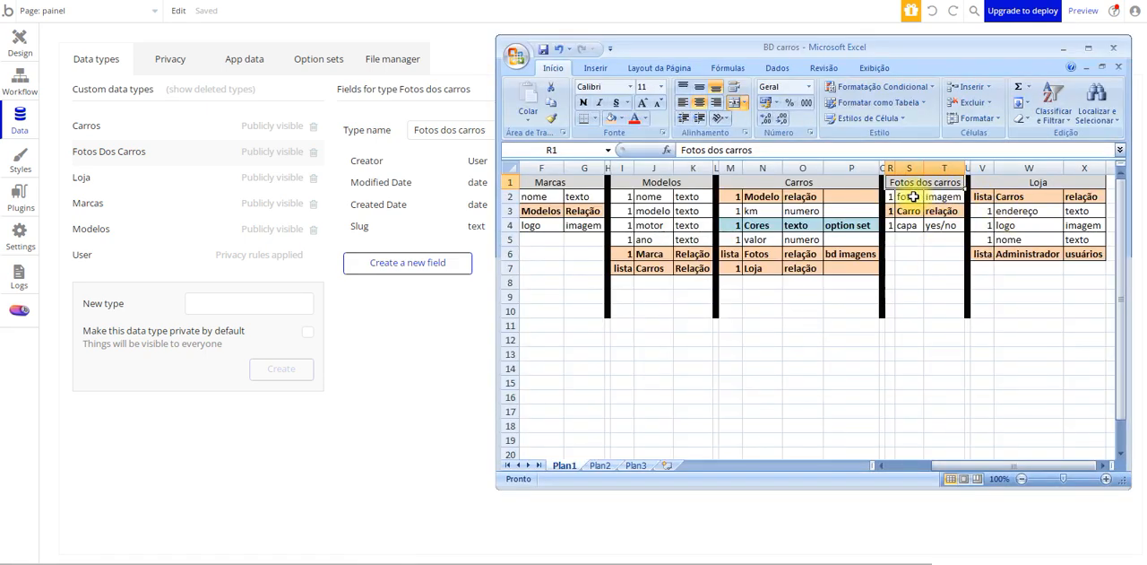
click(913, 197)
click(439, 271)
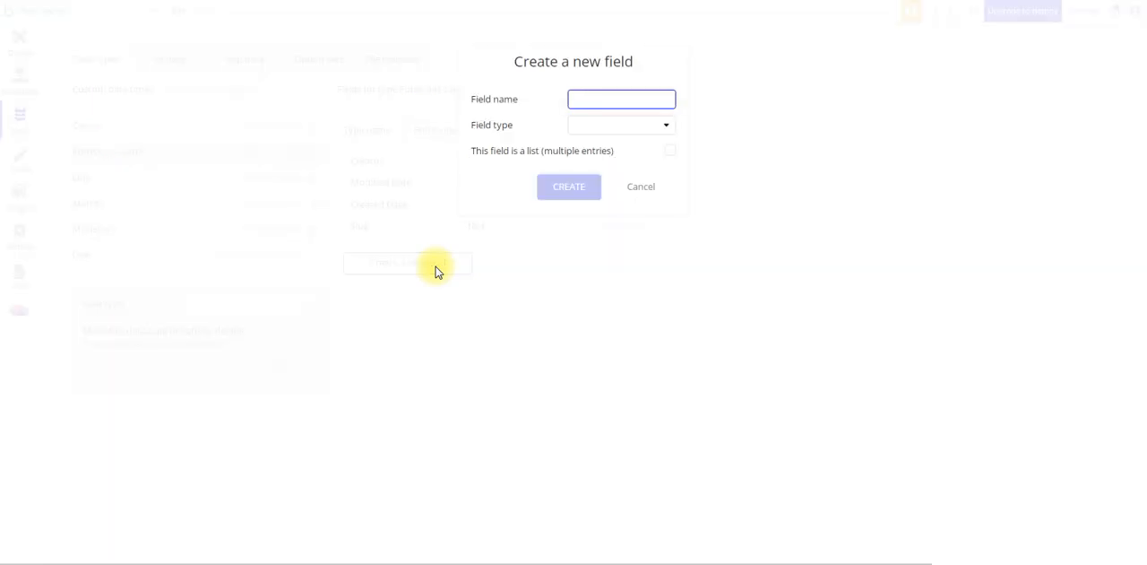
text(foto)
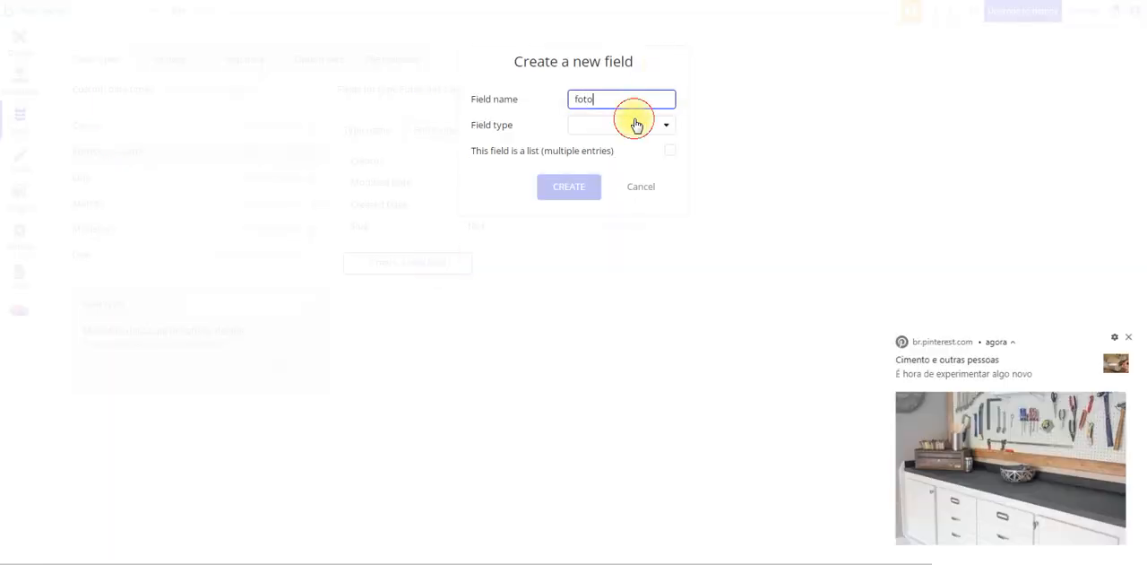
click(642, 125)
click(1131, 334)
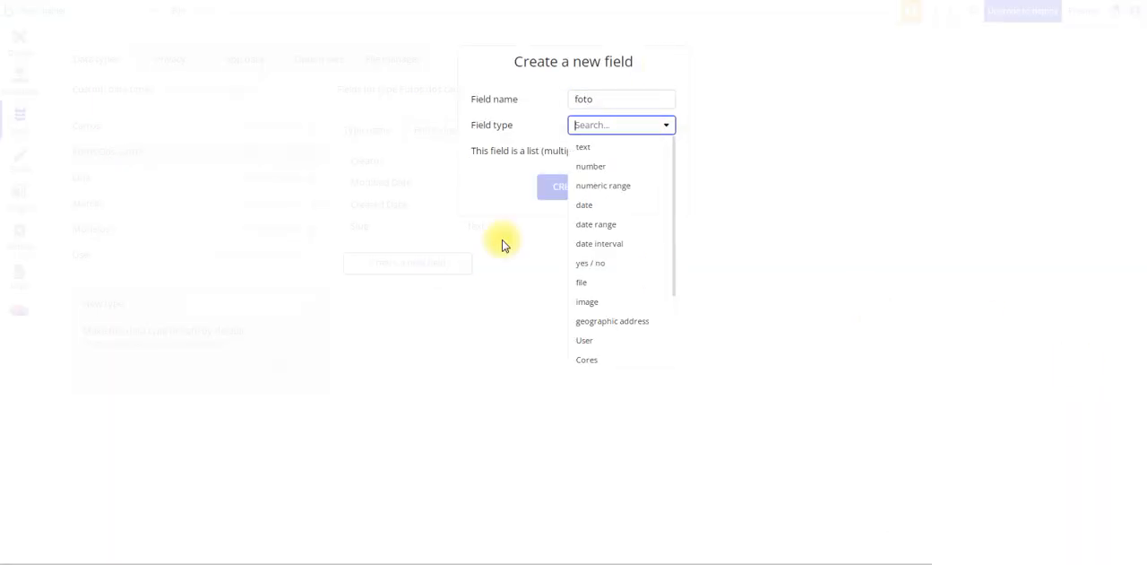
click(620, 302)
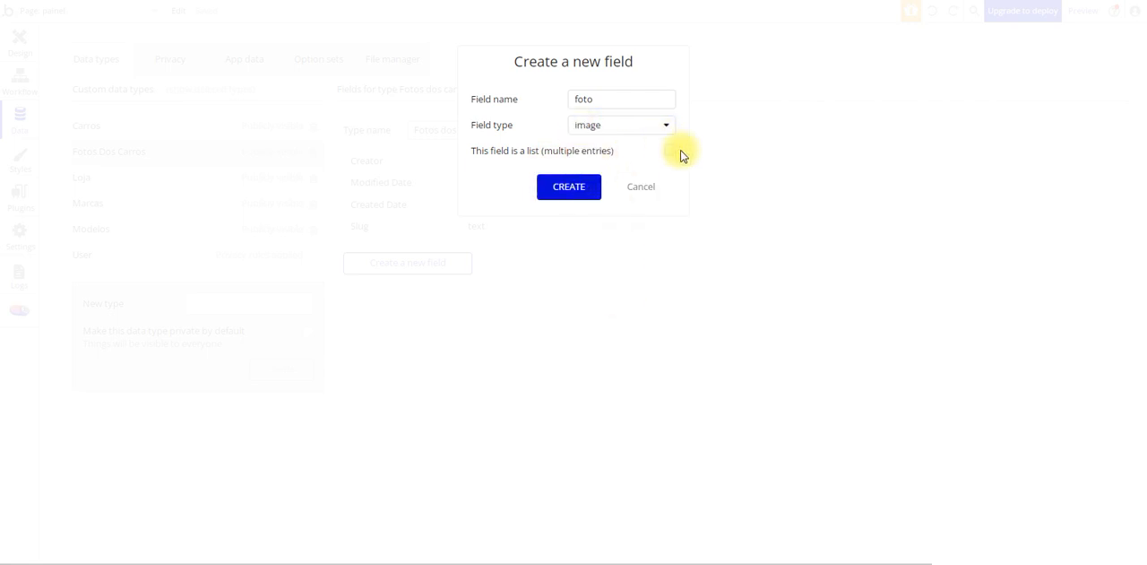
click(583, 185)
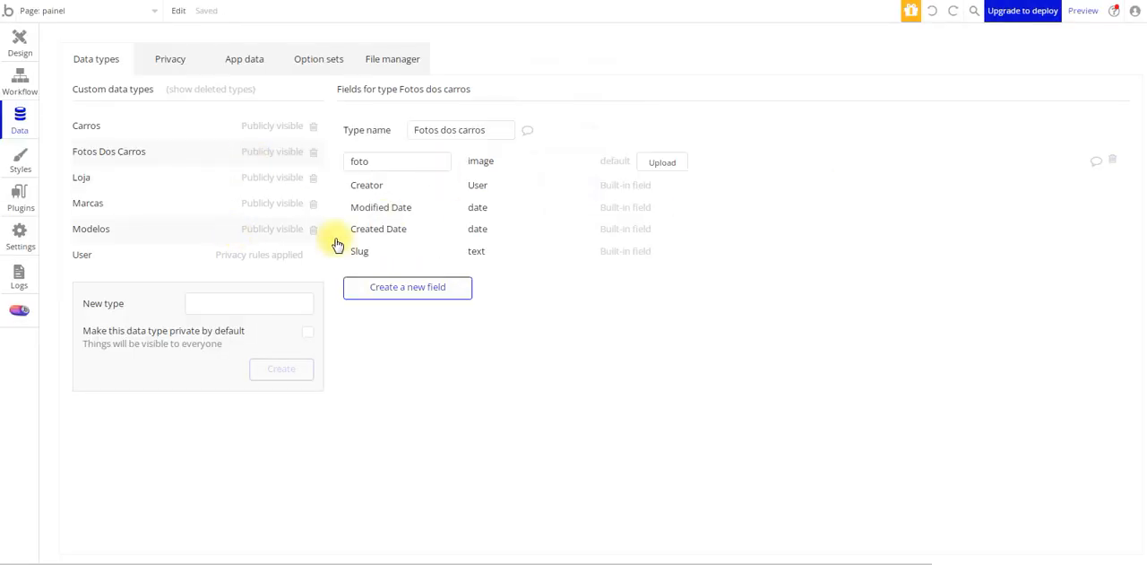
Create a yes / no field named capa on the Fotos dos carros type and set its default to no
click(310, 561)
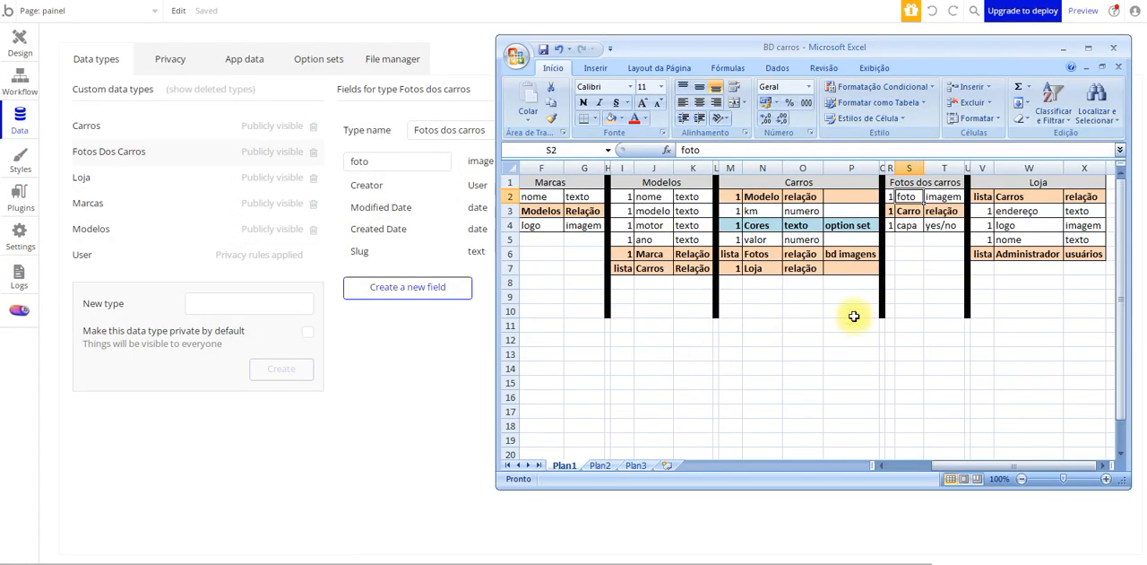
click(413, 287)
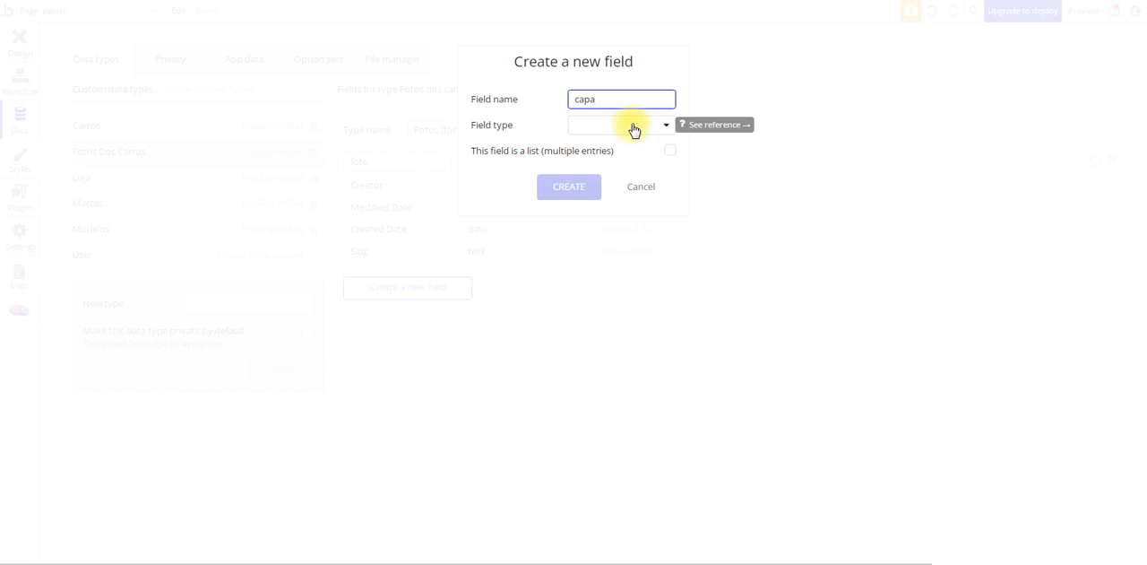
click(632, 125)
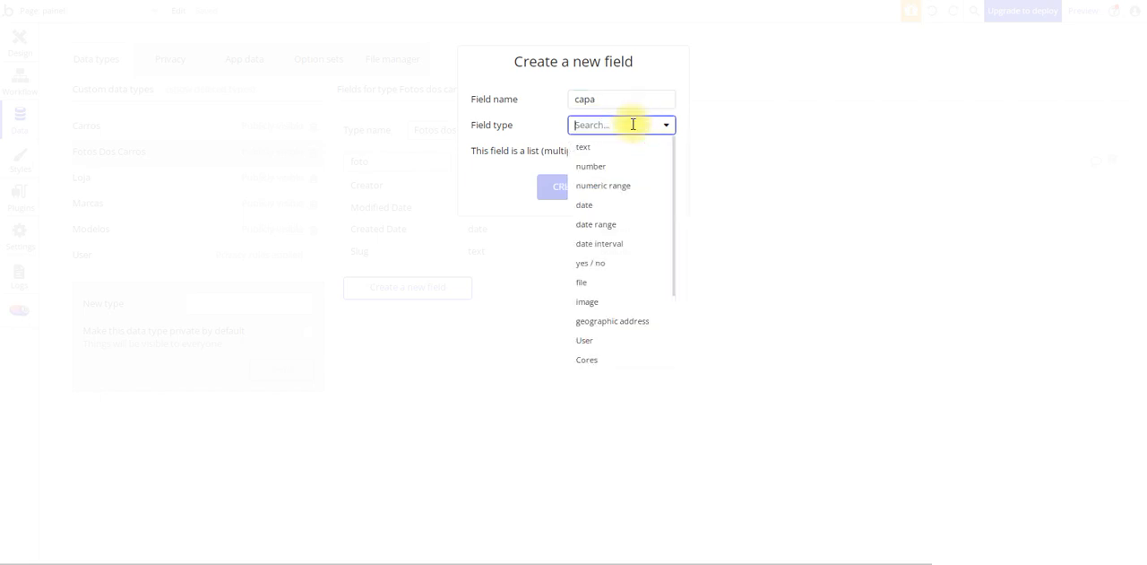
click(607, 265)
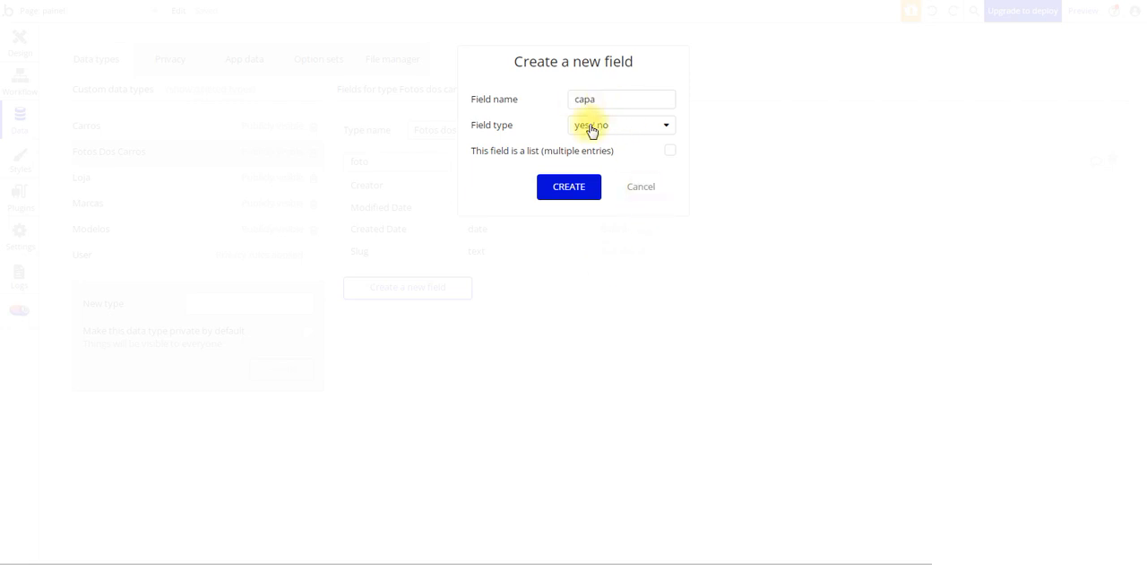
click(583, 187)
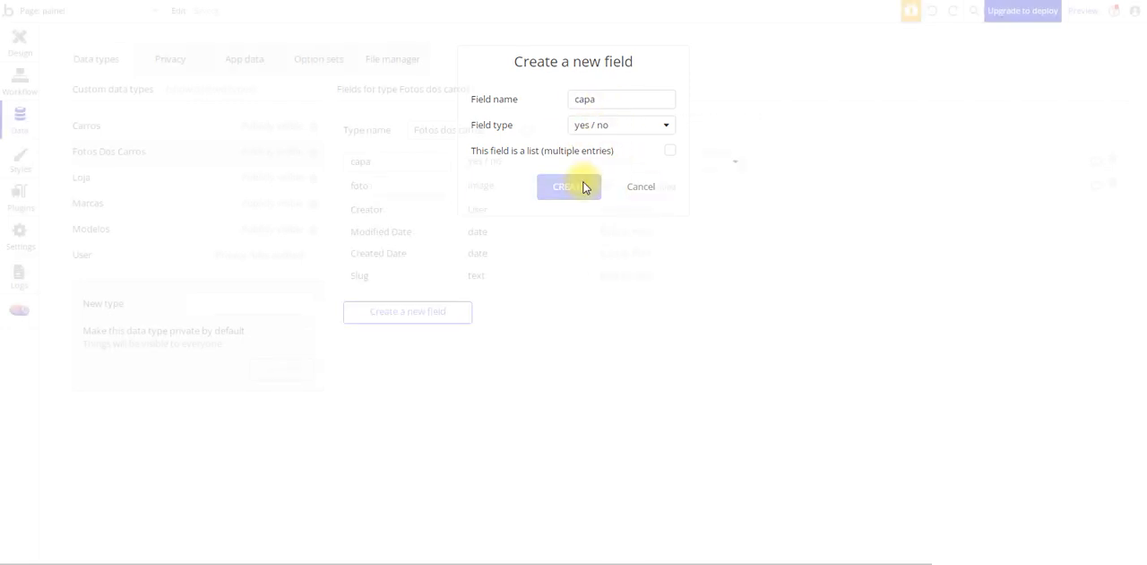
click(701, 164)
click(672, 201)
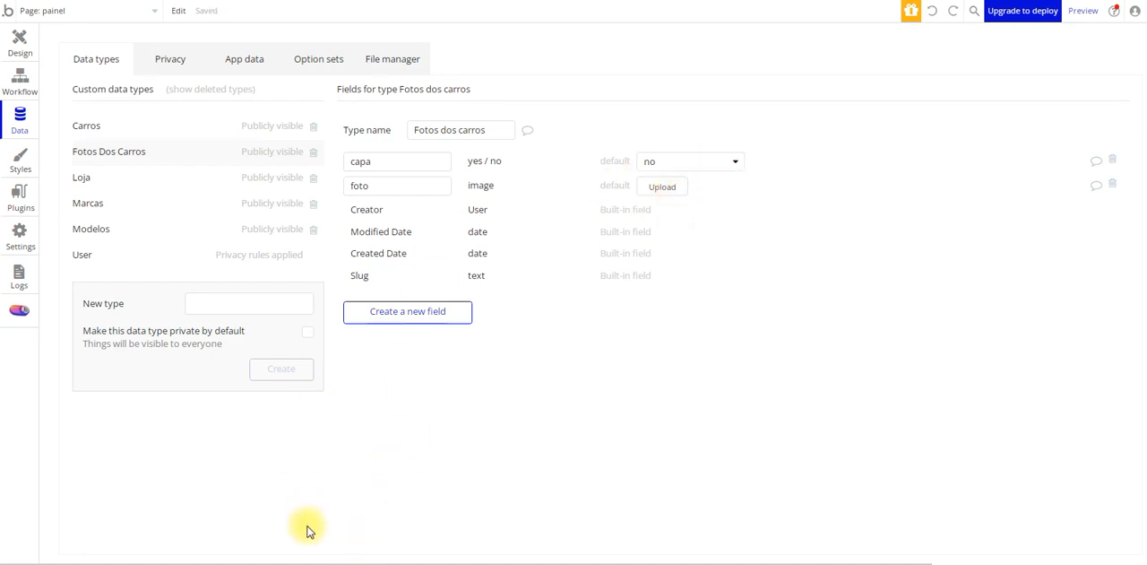
After checking the workbook and the Carros type, create a non-list field named carros with field type Fotos dos carros on the Fotos dos carros type
click(296, 562)
drag(908, 212, 941, 211)
click(102, 131)
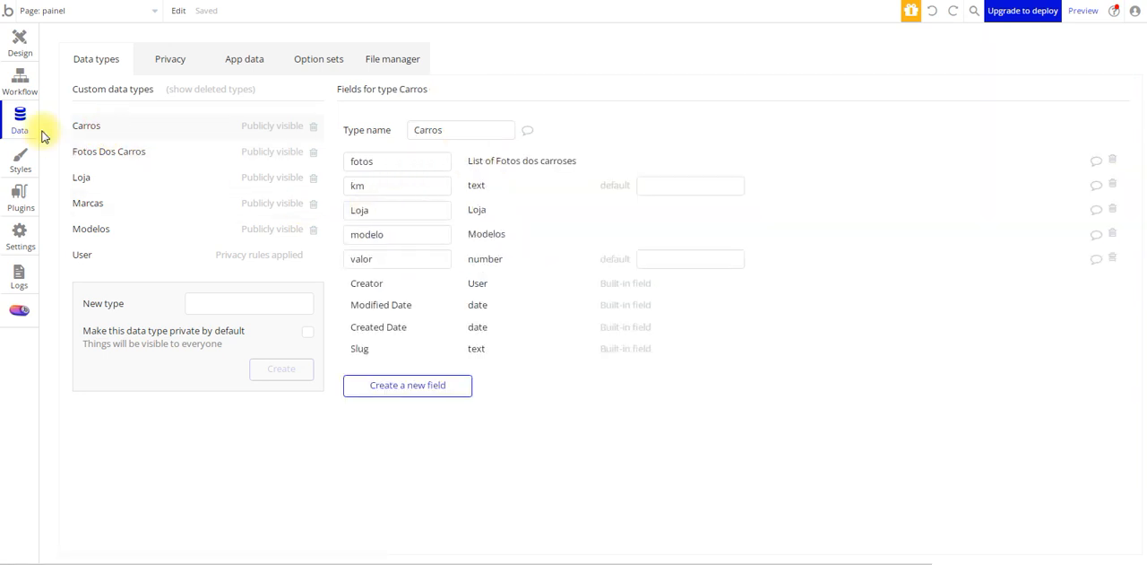
click(425, 312)
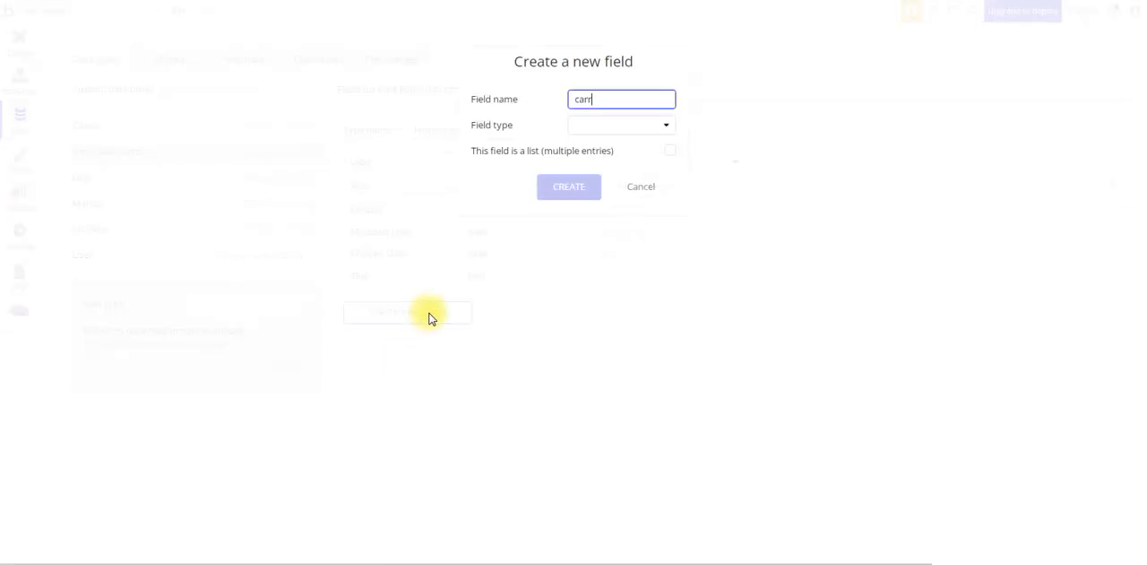
click(632, 126)
scroll(646, 287, down, 2)
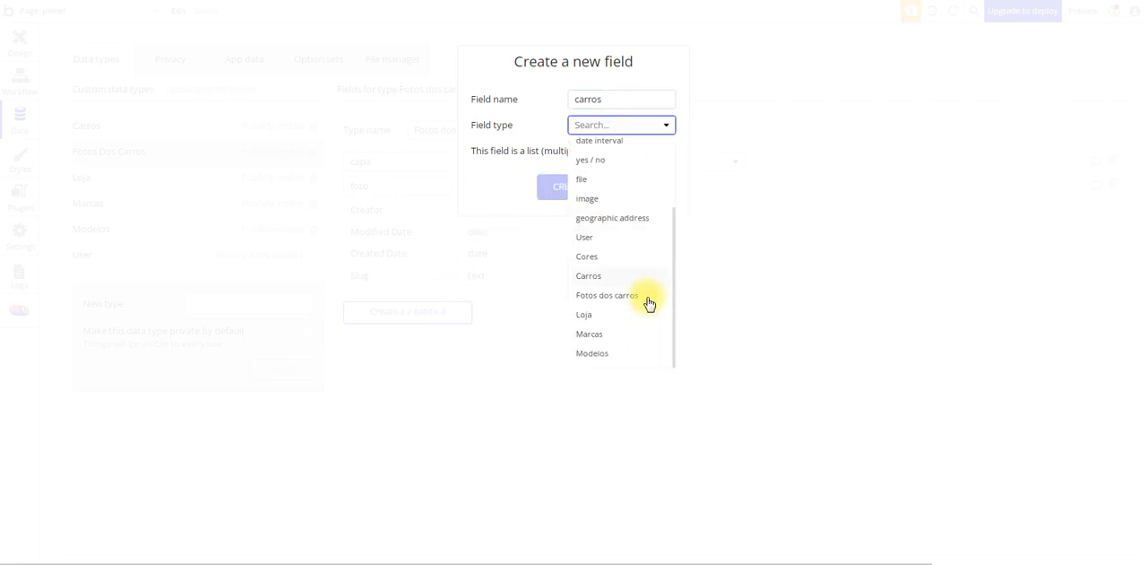
click(649, 303)
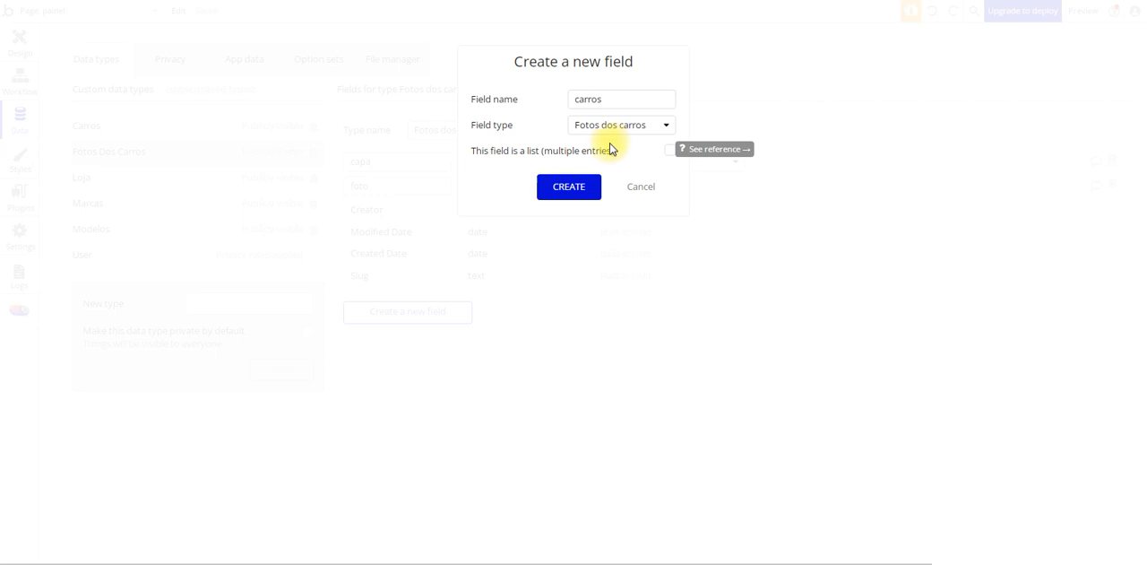
click(578, 193)
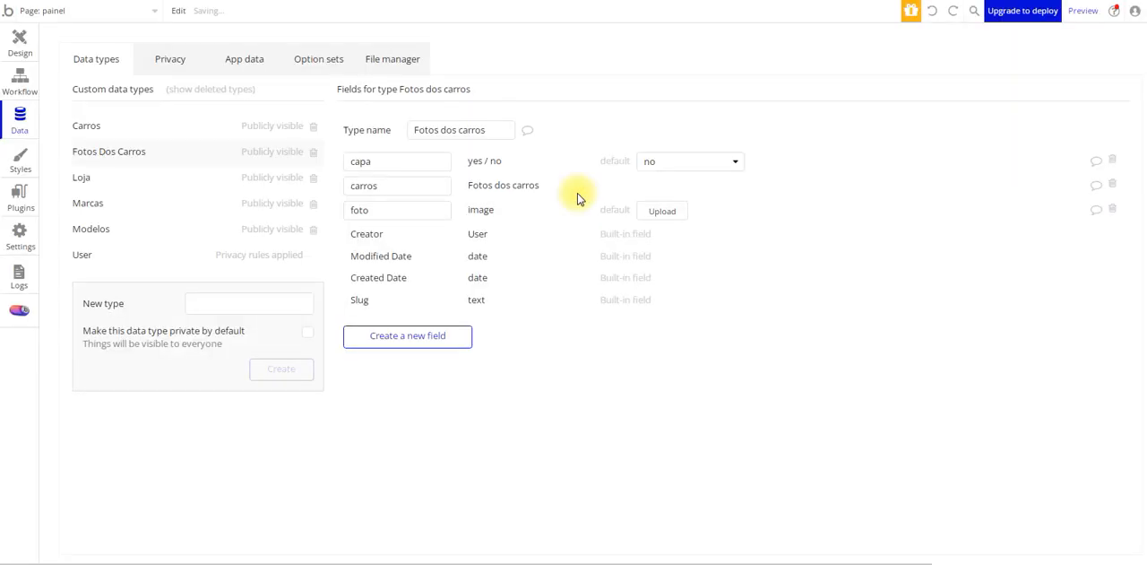
Check the workbook's Cores row, marked as an option set, and open the app's Cores option set
click(291, 561)
drag(733, 225, 837, 224)
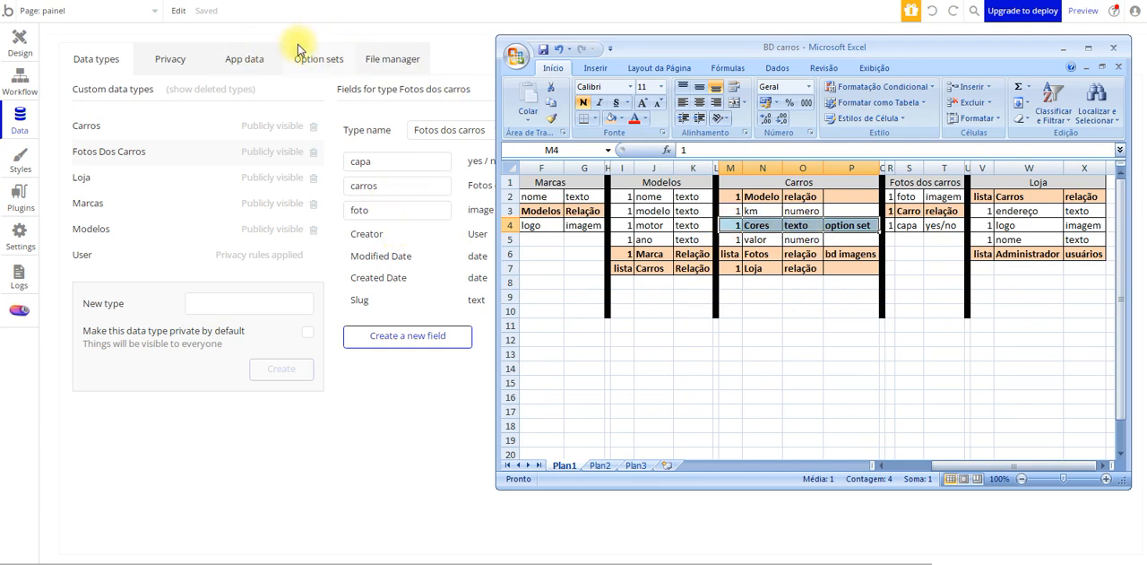
click(336, 61)
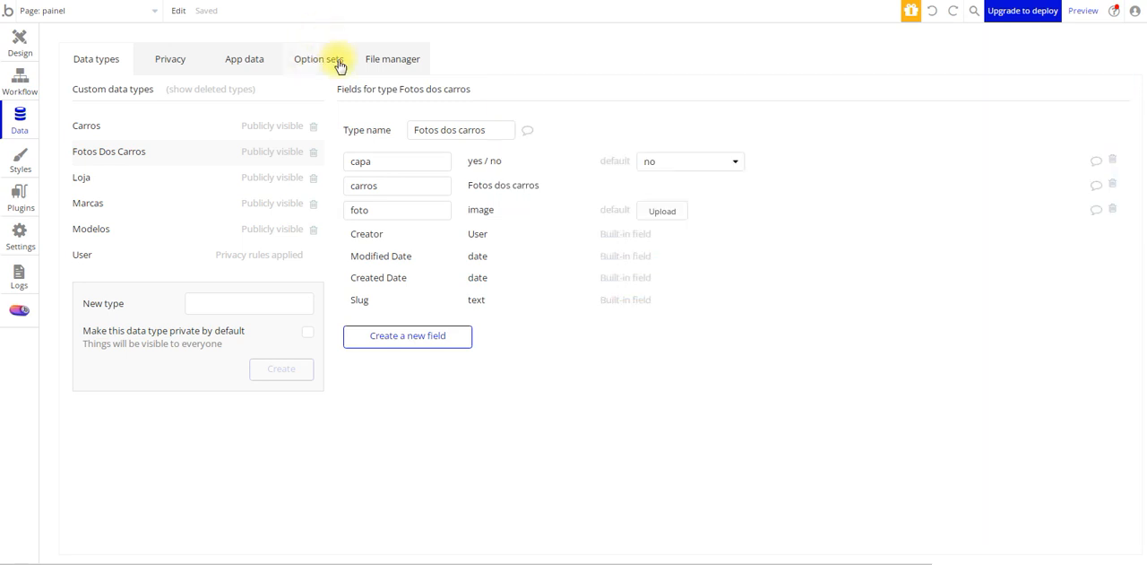
click(309, 63)
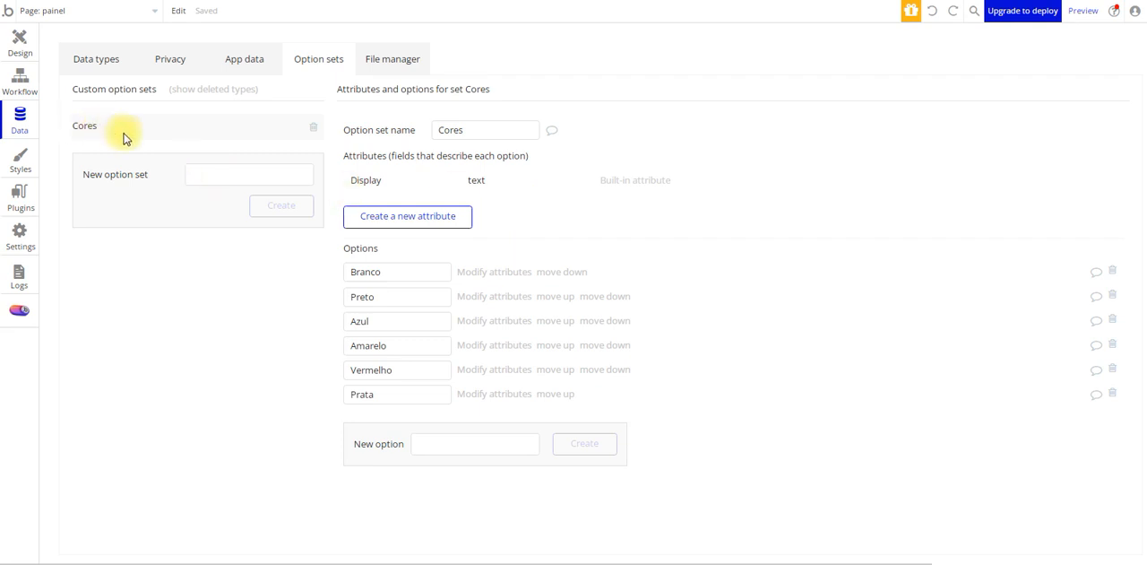
Create a second option set named Cores
click(213, 177)
text(Cores)
click(261, 205)
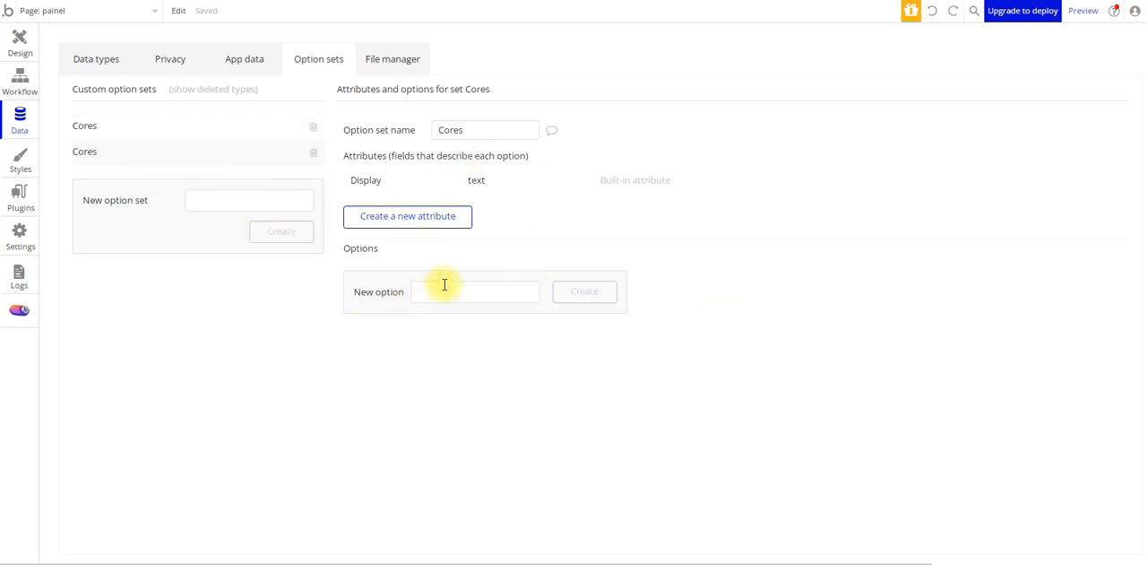
Compare the two Cores option sets, add Branco, Preto and Prata to the second one, and delete that duplicate set
click(150, 128)
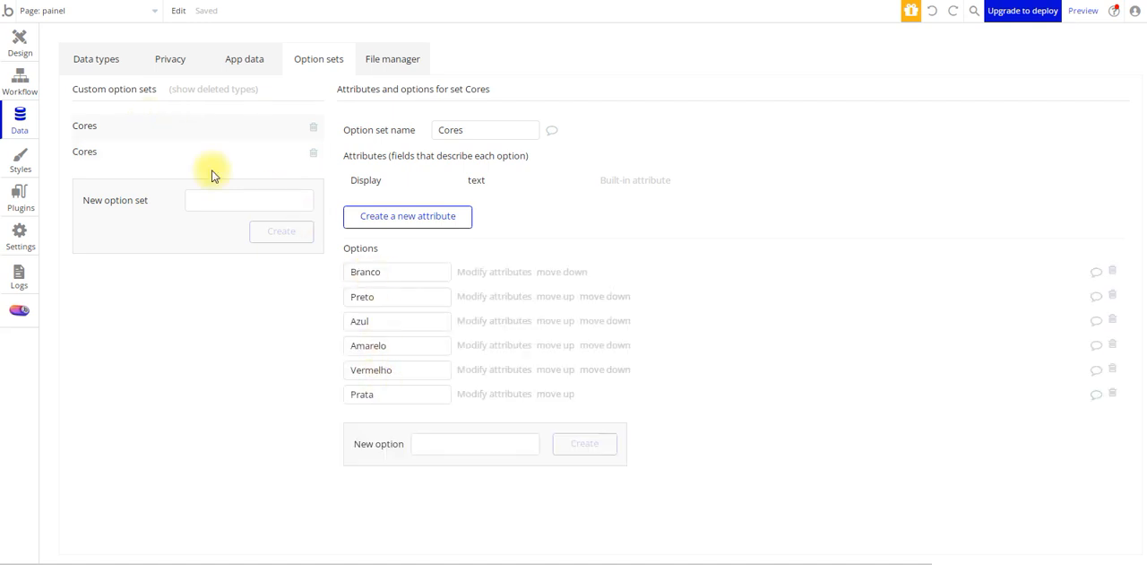
click(148, 154)
click(424, 291)
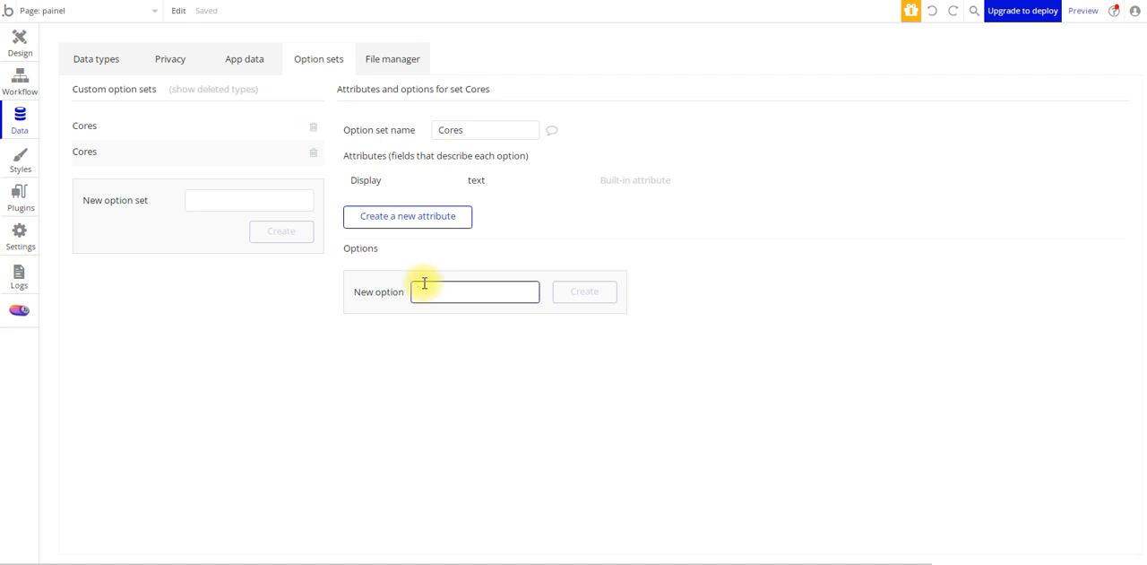
text(Branco)
key(Return)
text(Preto)
key(Return)
text(Prata)
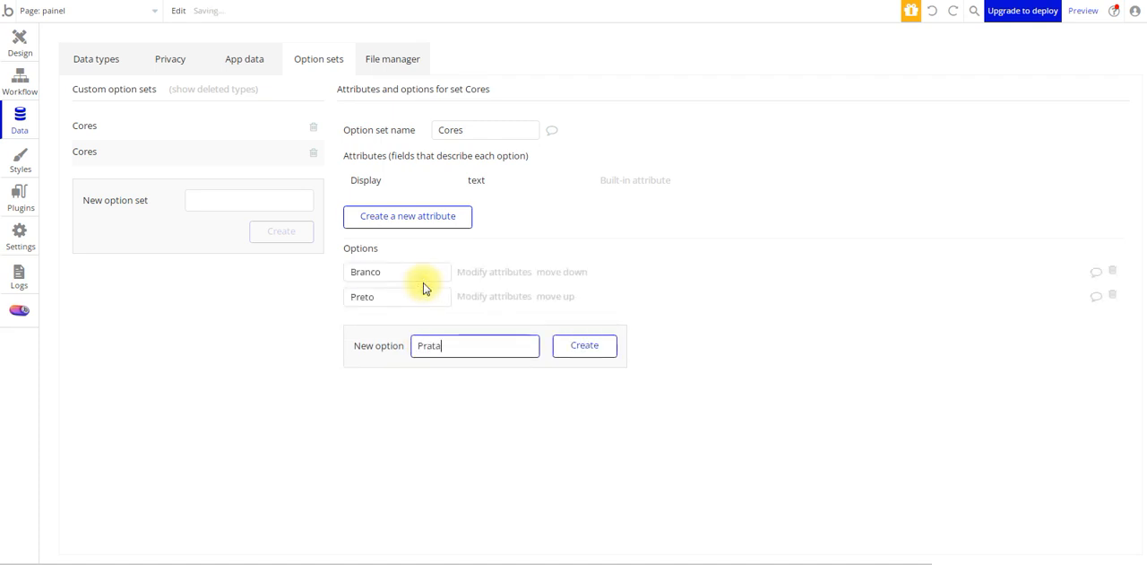
key(Return)
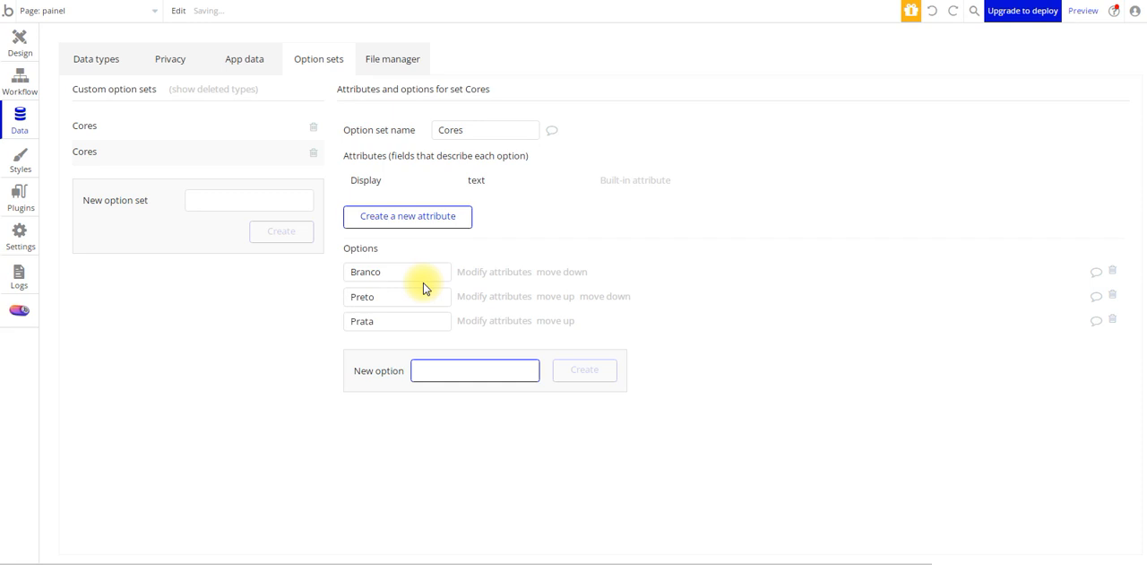
click(316, 154)
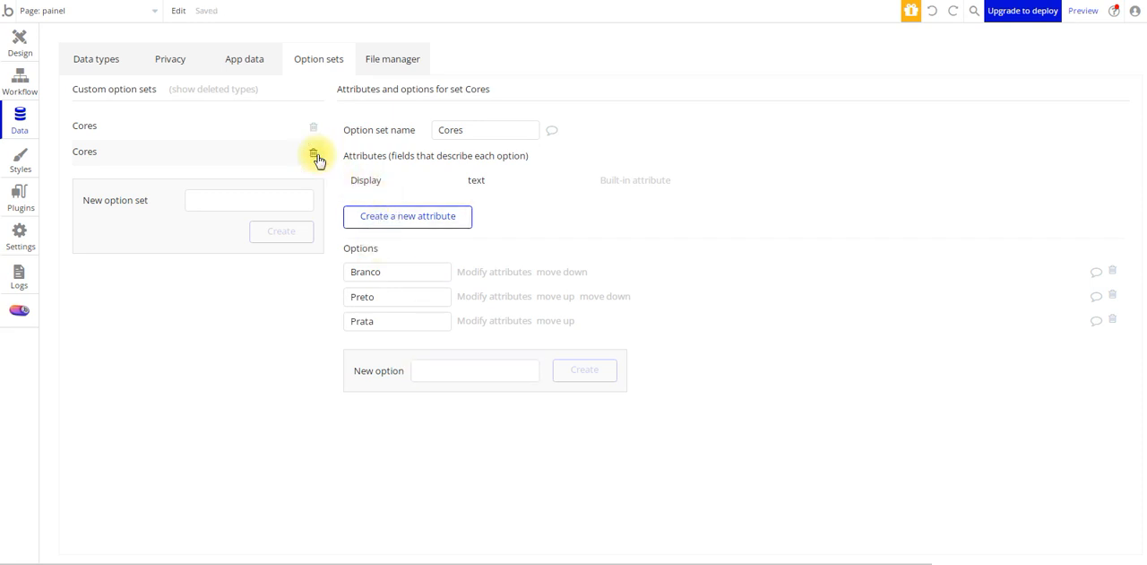
click(312, 156)
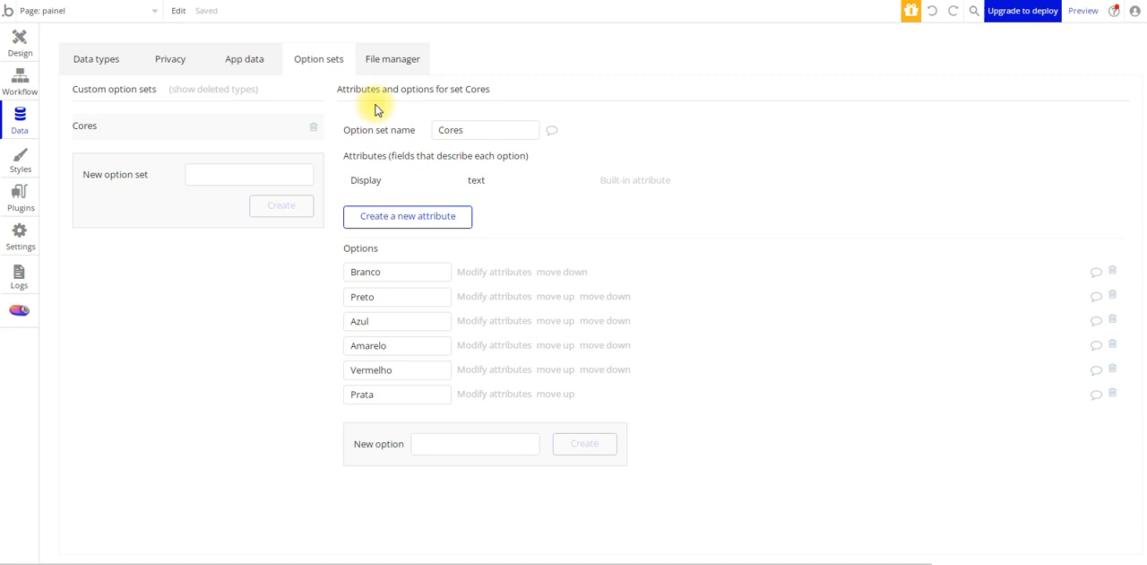
Add the options Rosa, Laranja, Marrom and Roxo to the Cores option set
click(483, 453)
text(Rosa)
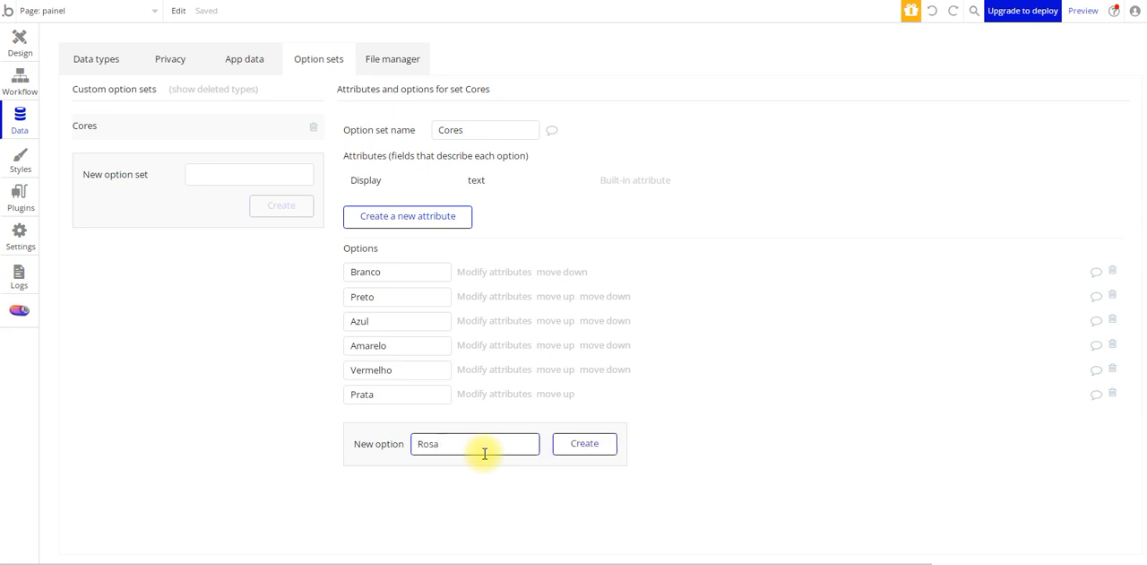
key(Return)
text(Laranja)
key(Return)
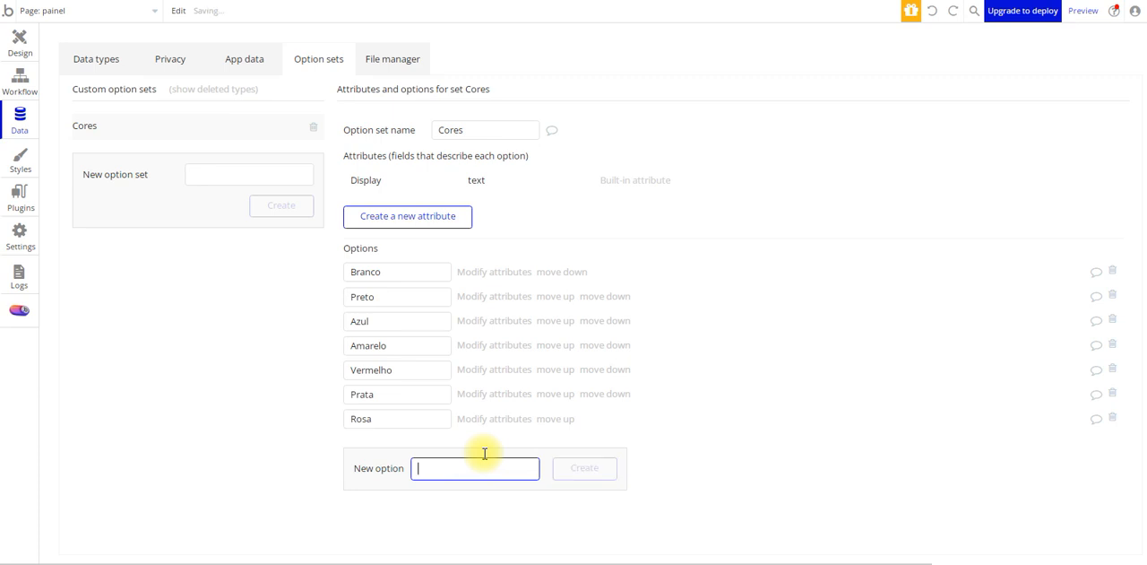
text(Marrom)
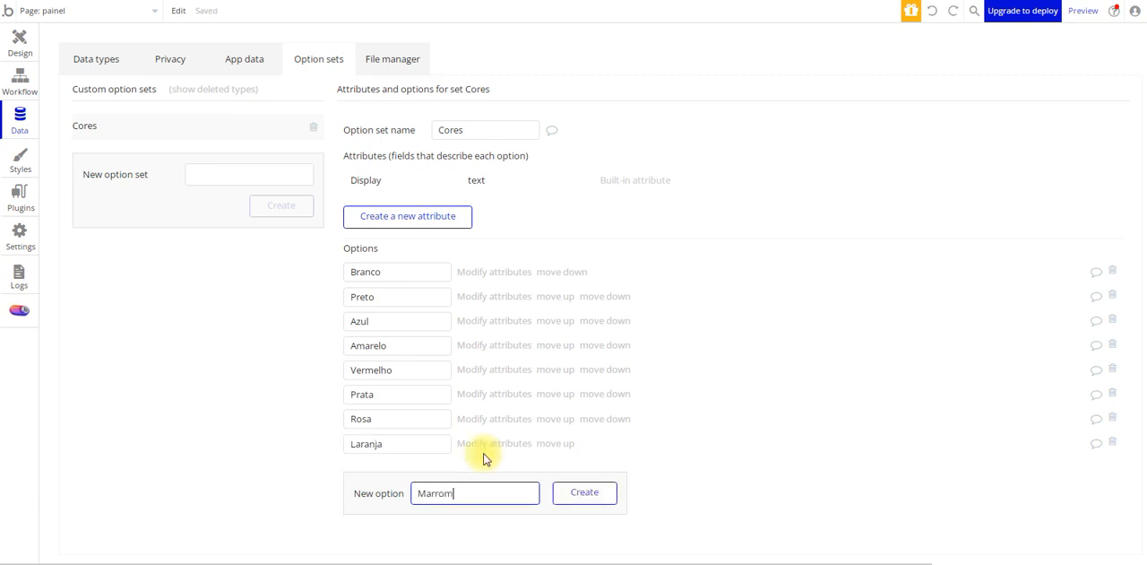
key(Return)
text(Roxo)
key(Return)
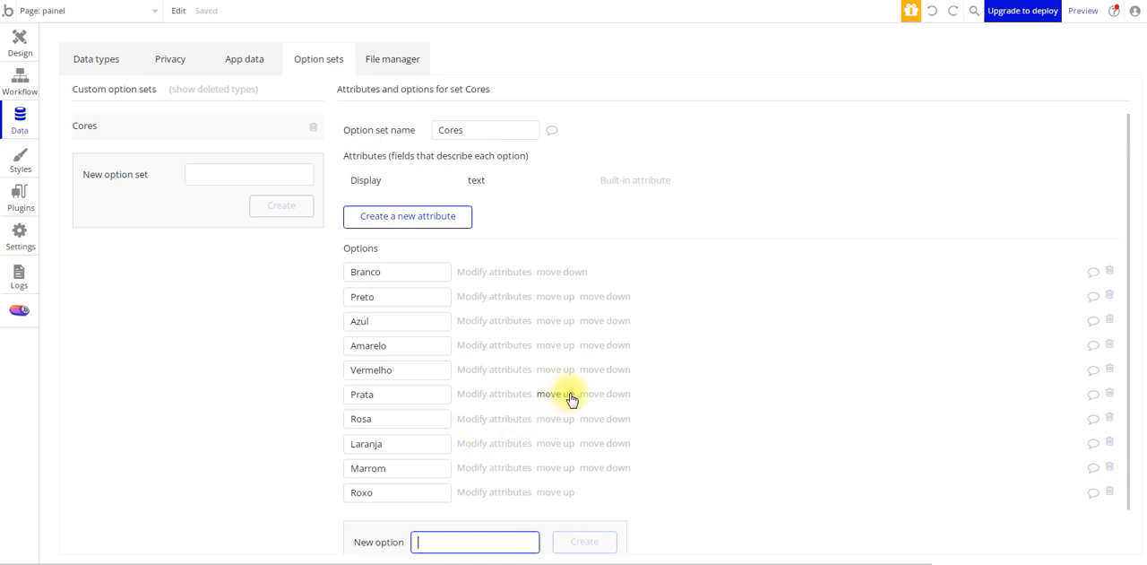
Create a non-list field named cor with field type Cores on the Carros type, and look through its default choices
click(117, 71)
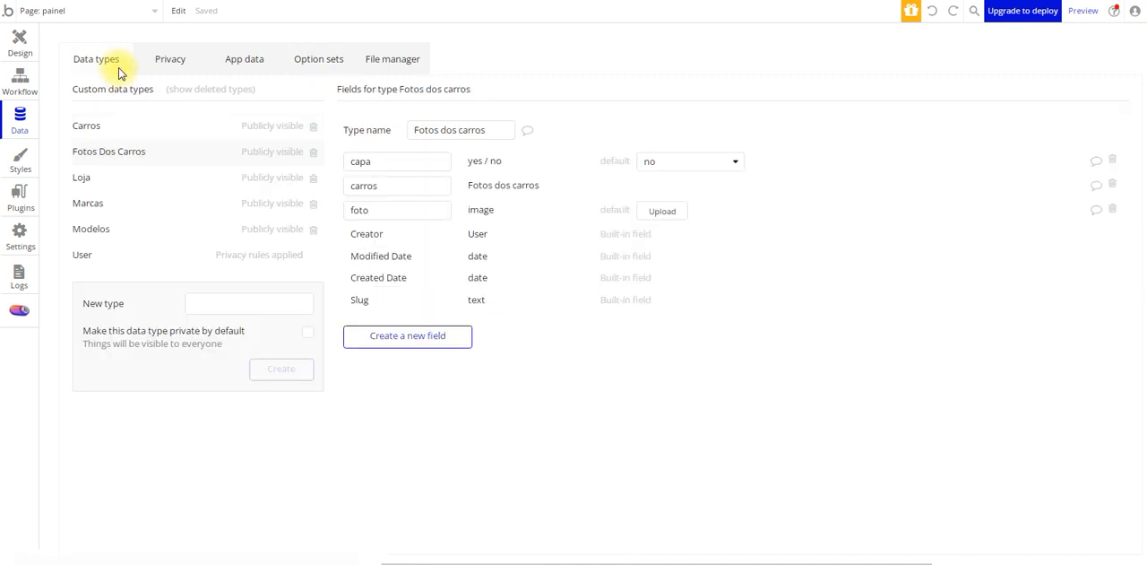
click(109, 133)
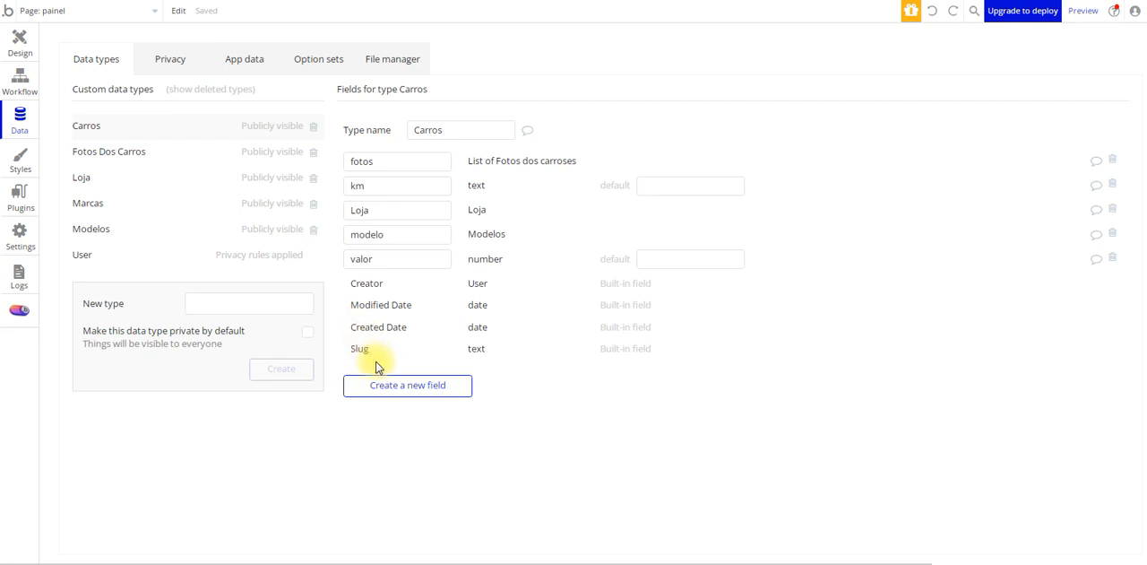
click(403, 391)
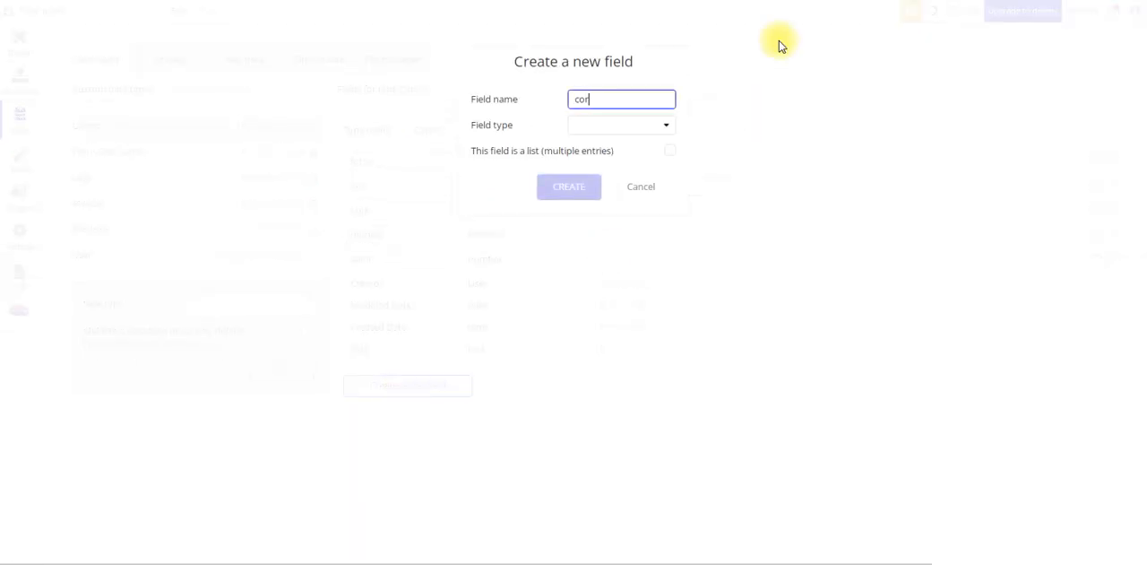
click(659, 124)
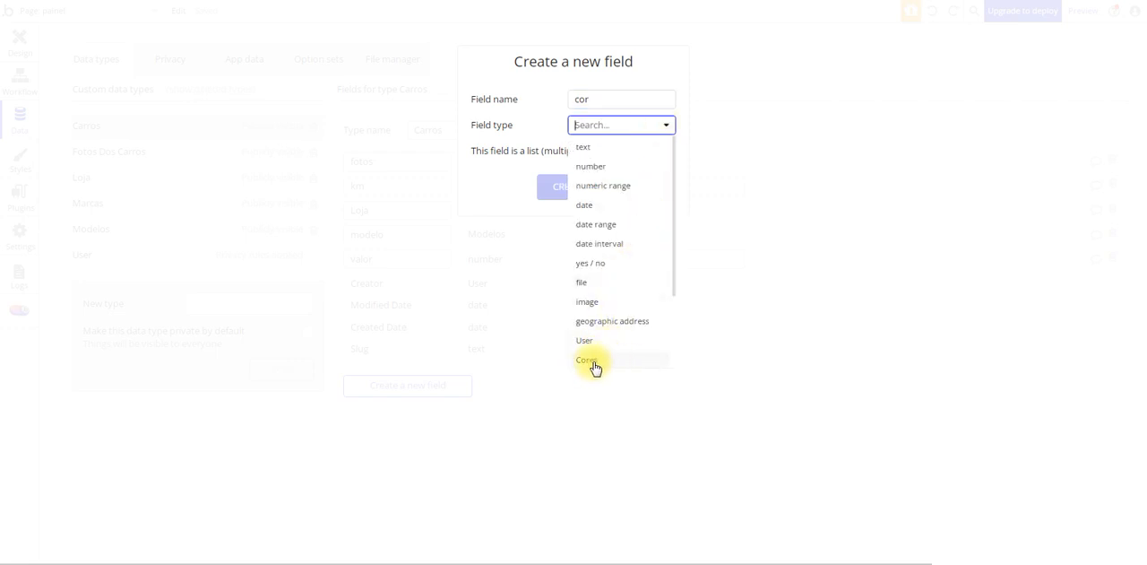
scroll(610, 363, down, 2)
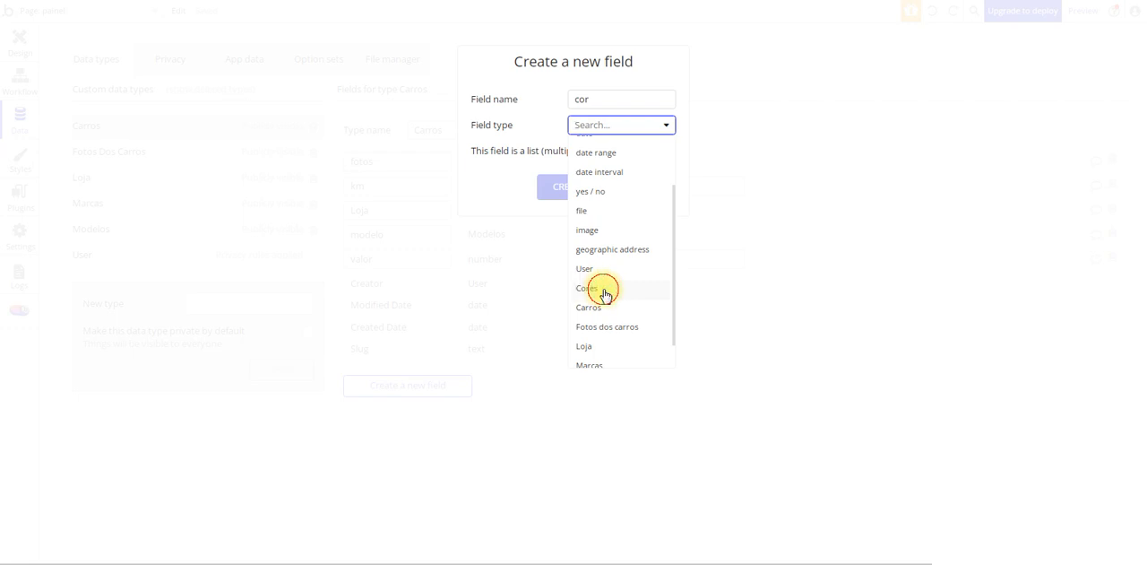
click(606, 289)
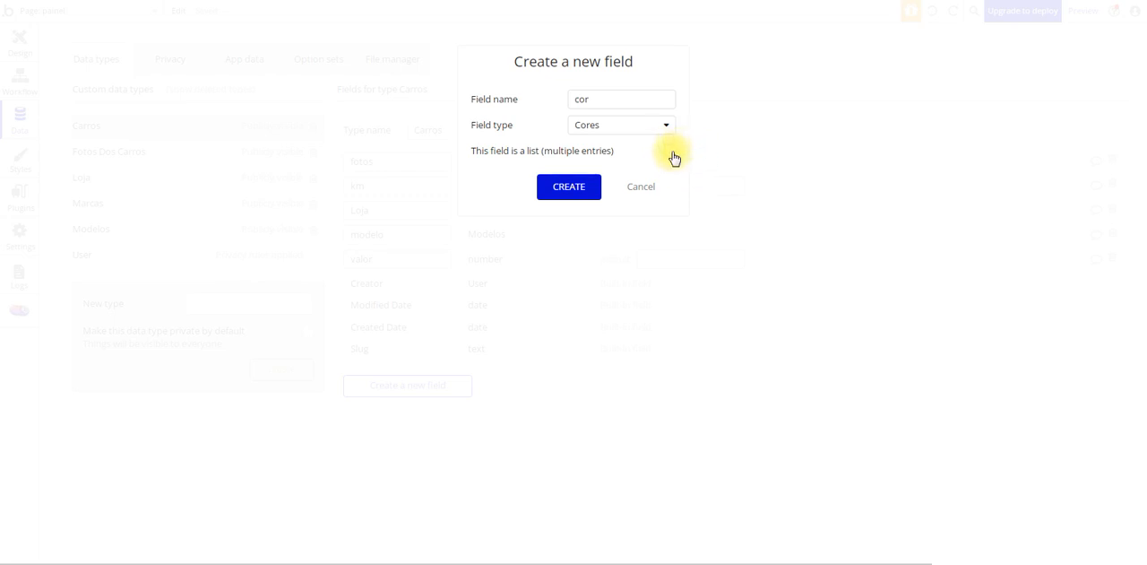
click(589, 186)
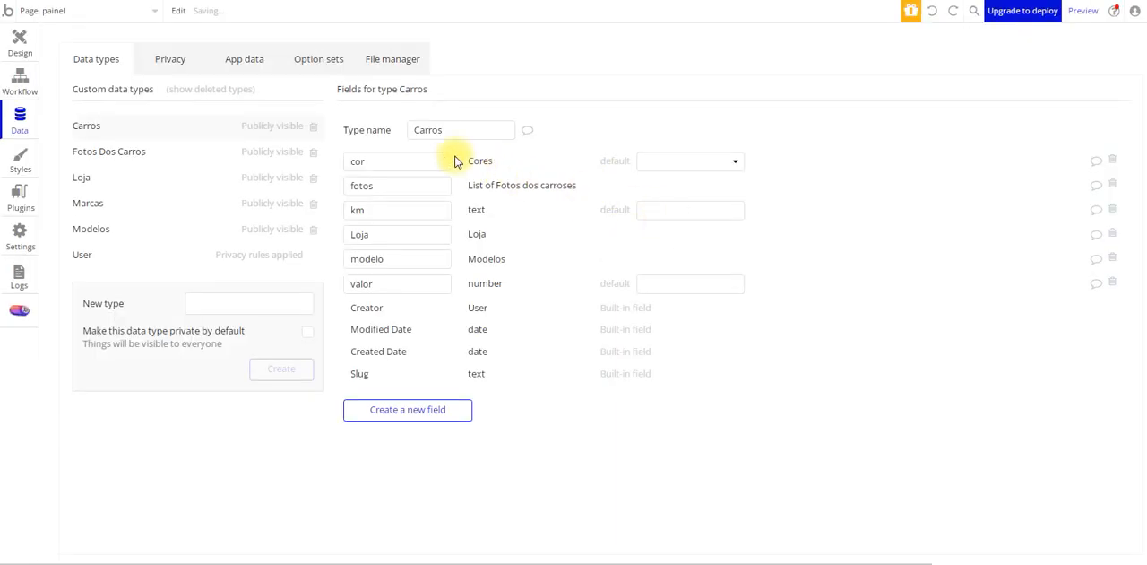
click(678, 161)
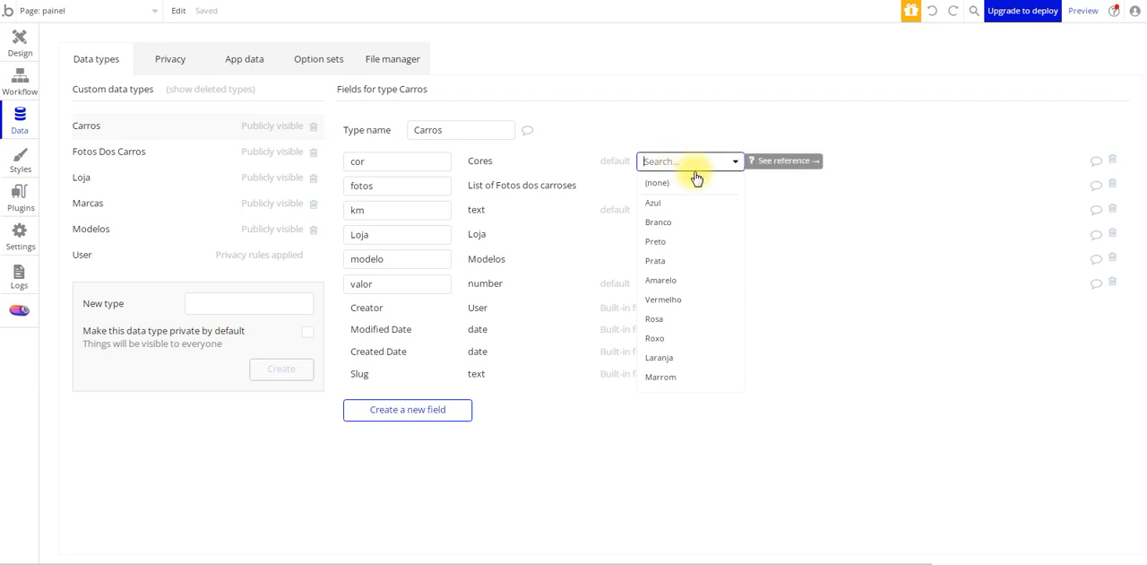
click(722, 167)
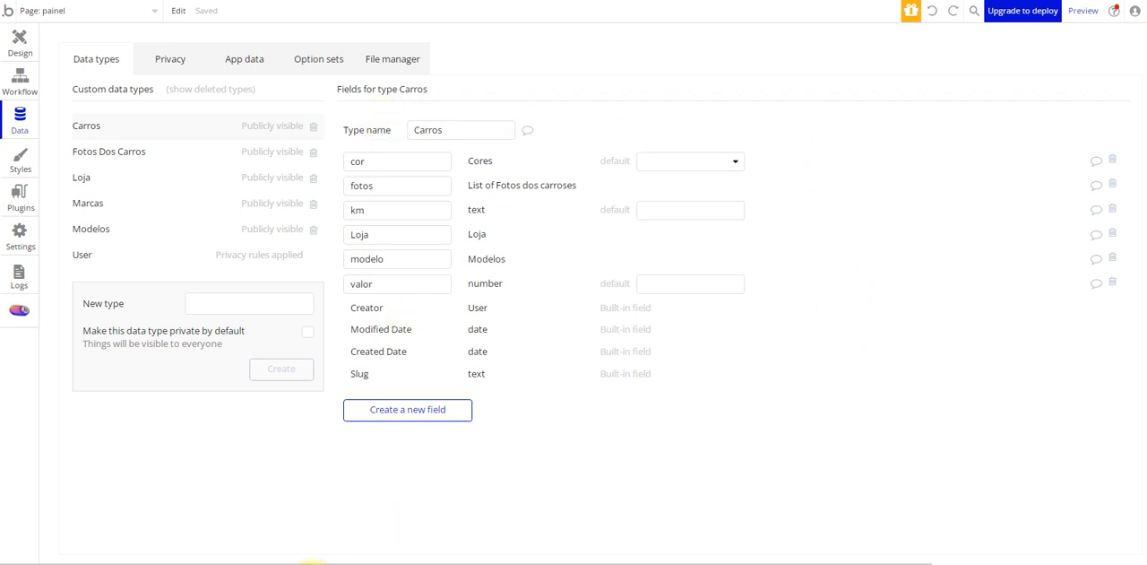
Review the BD carros workbook's tables from Loja back to Usuário against the app's data types
click(320, 560)
click(1047, 183)
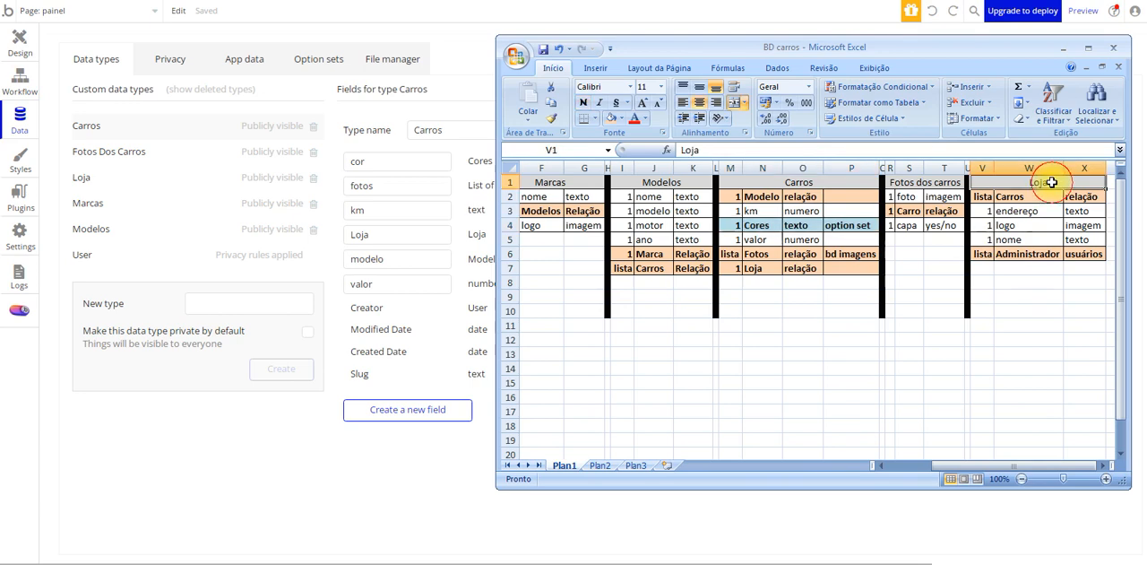
key(Left)
key(Left)
key(Left)
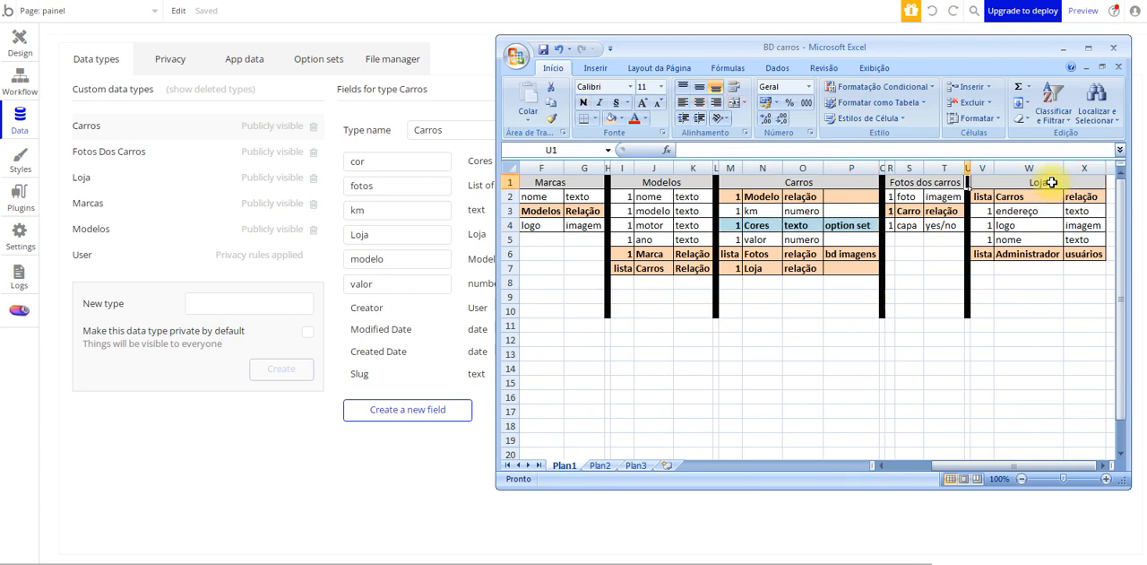
key(Left)
key(Left)
key(Left)
key(Left)
key(Left)
key(Left)
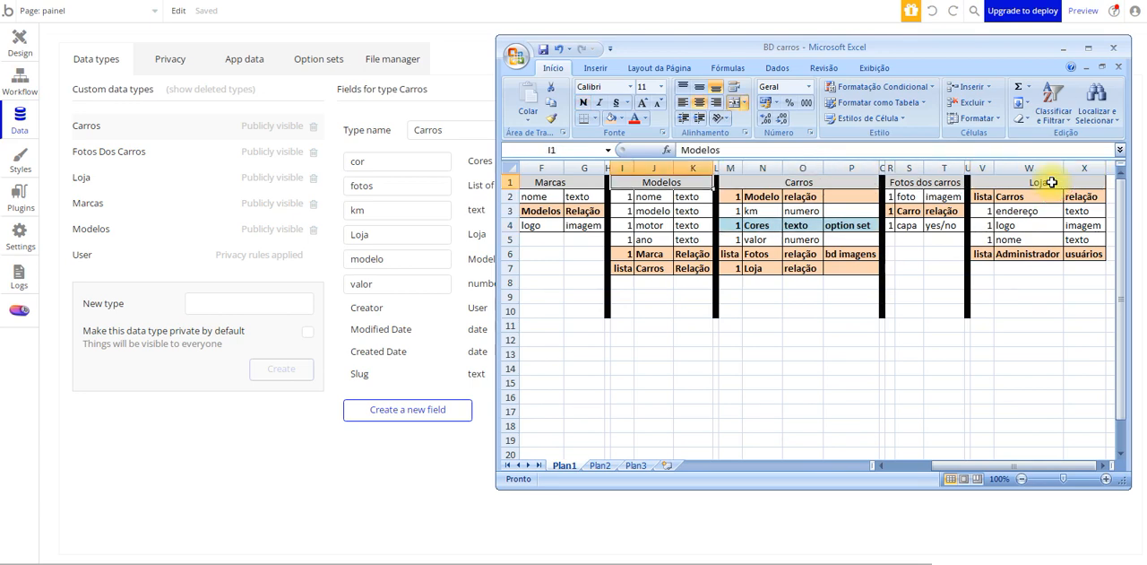
key(Down)
key(Right)
key(Right)
key(Down)
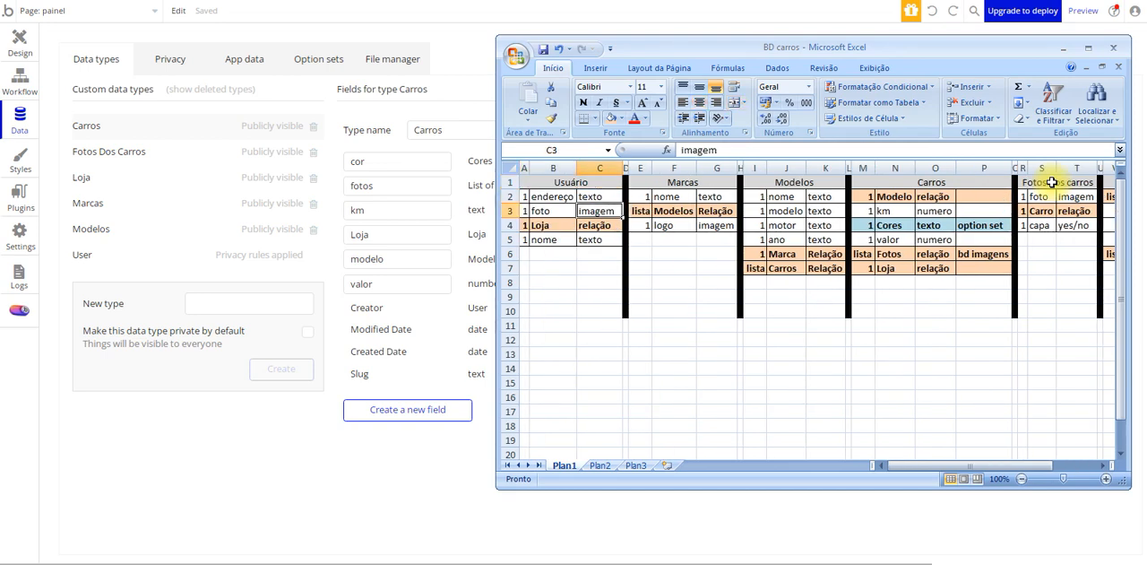
key(Up)
key(Left)
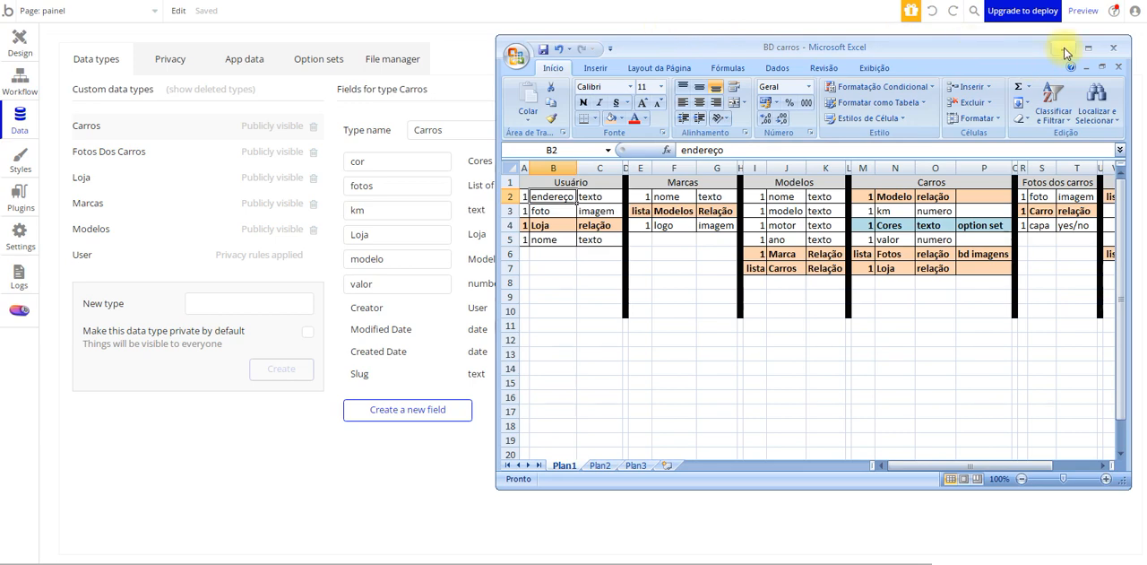
Close the BD carros workbook, saving its changes, and open the Carros data type
click(1113, 47)
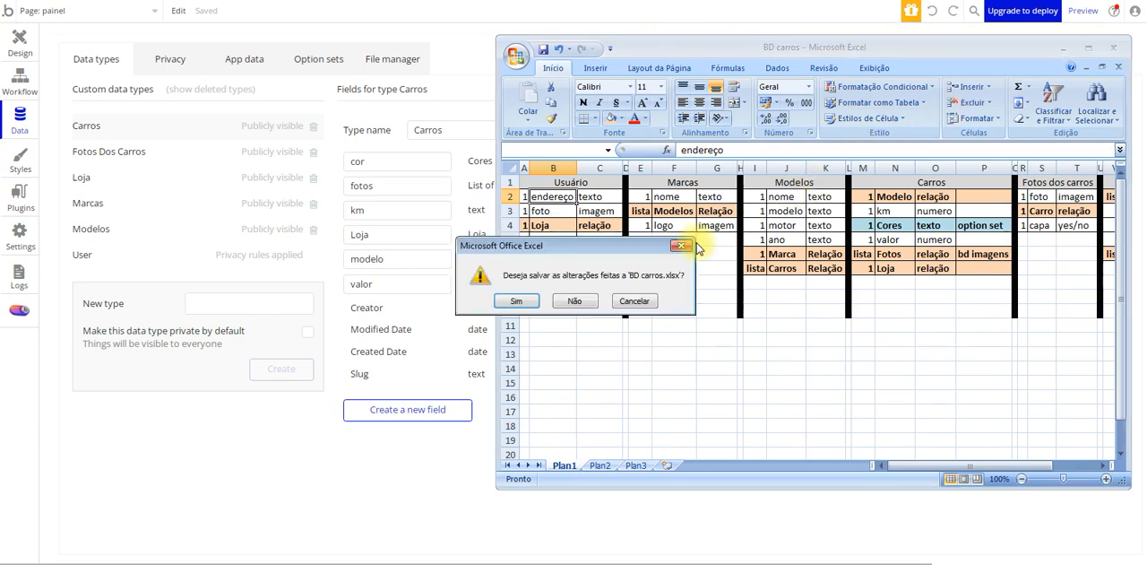
click(514, 299)
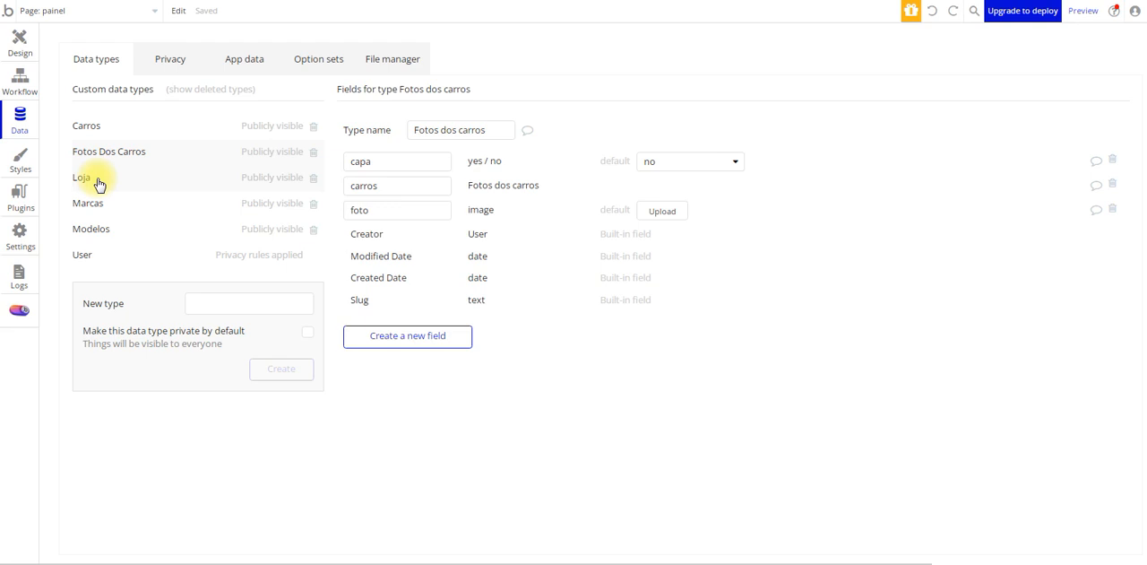
click(108, 130)
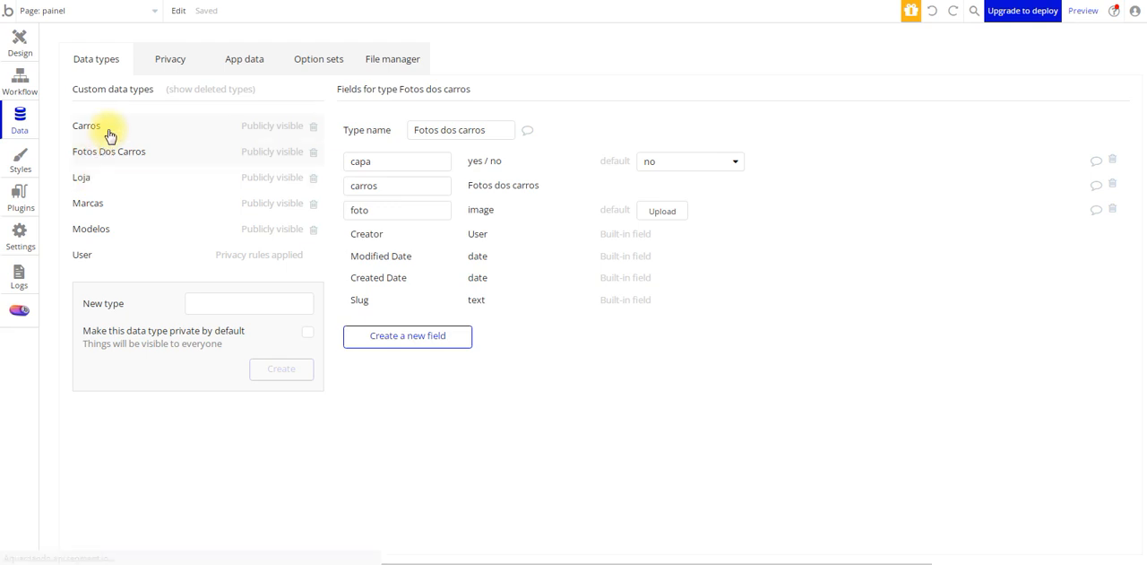